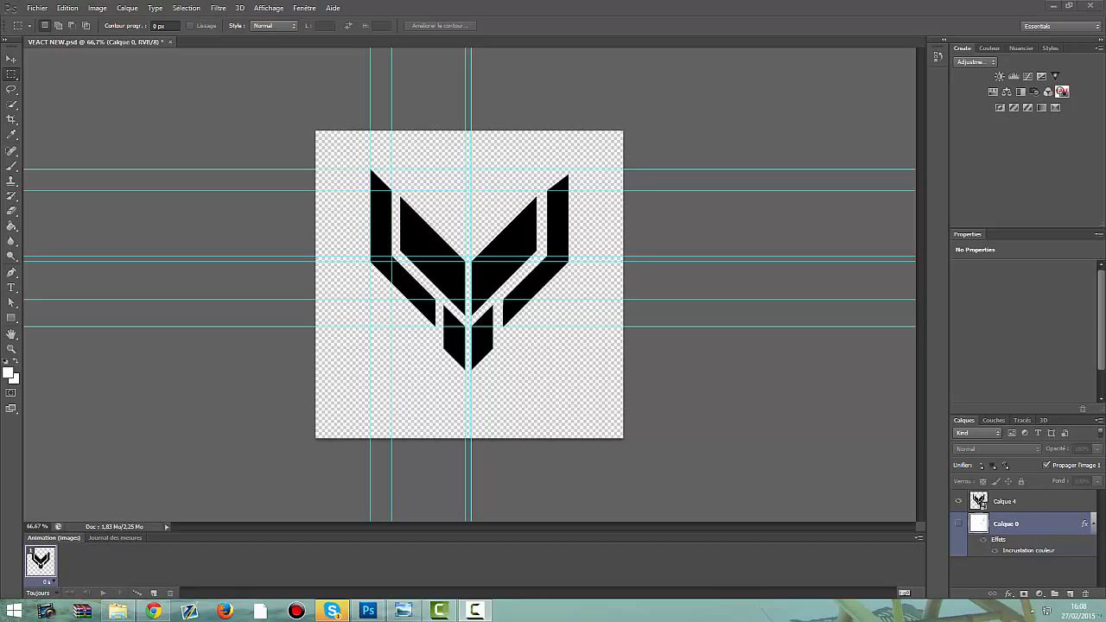
View the Popout 2 and Popout 1 example images in the photo viewer, and return to Photoshop.
click(402, 611)
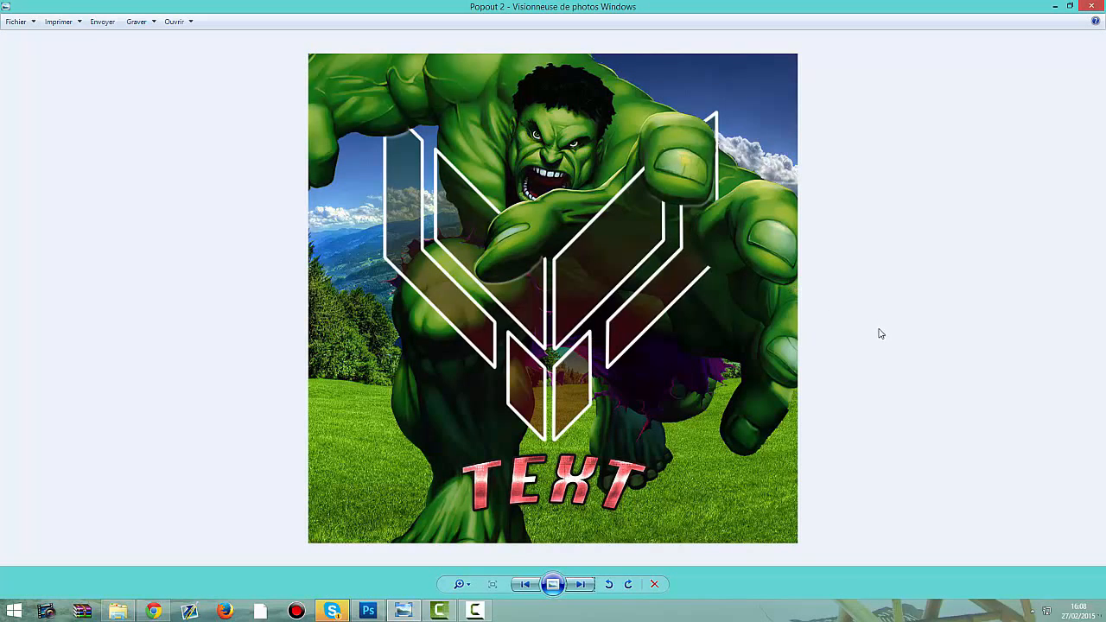
click(527, 585)
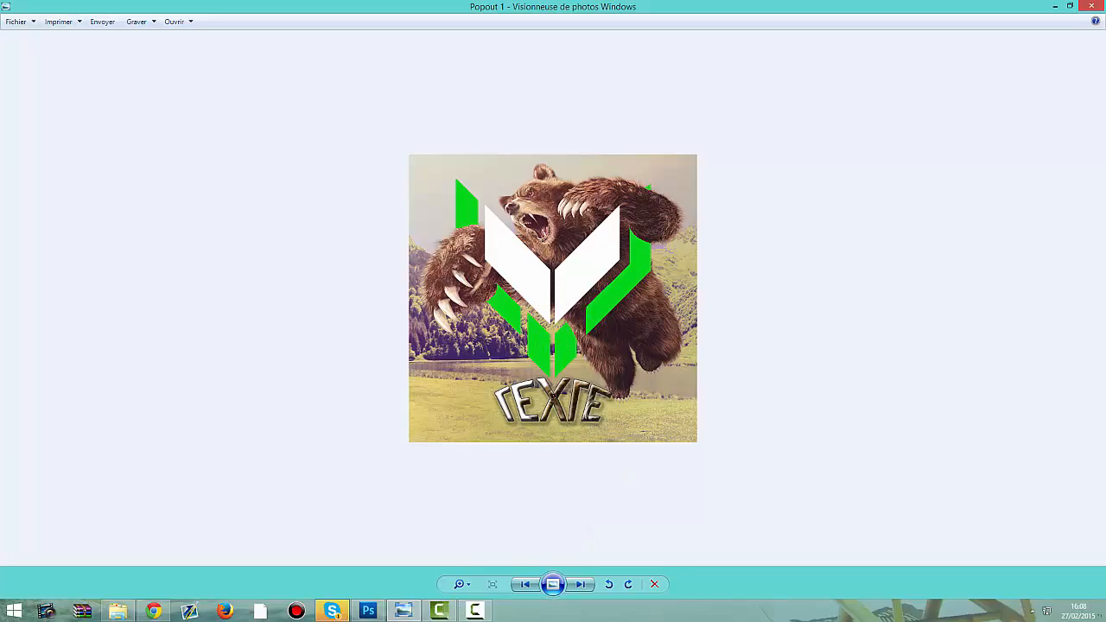
click(368, 611)
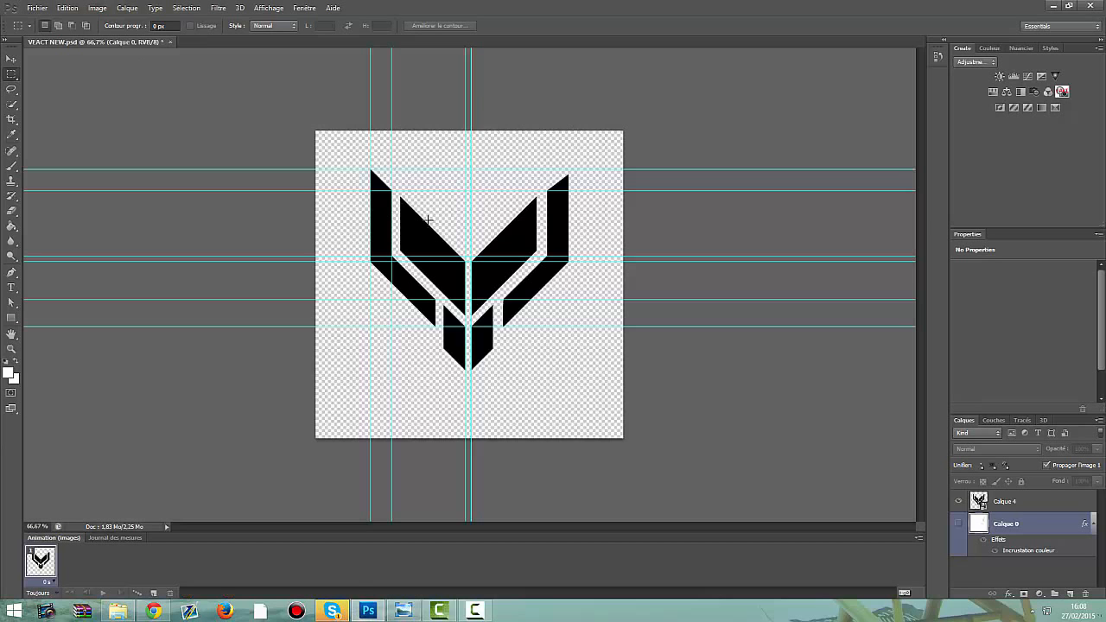
Create a new document with a transparent background, setting the width to 850 mm.
click(38, 7)
click(52, 23)
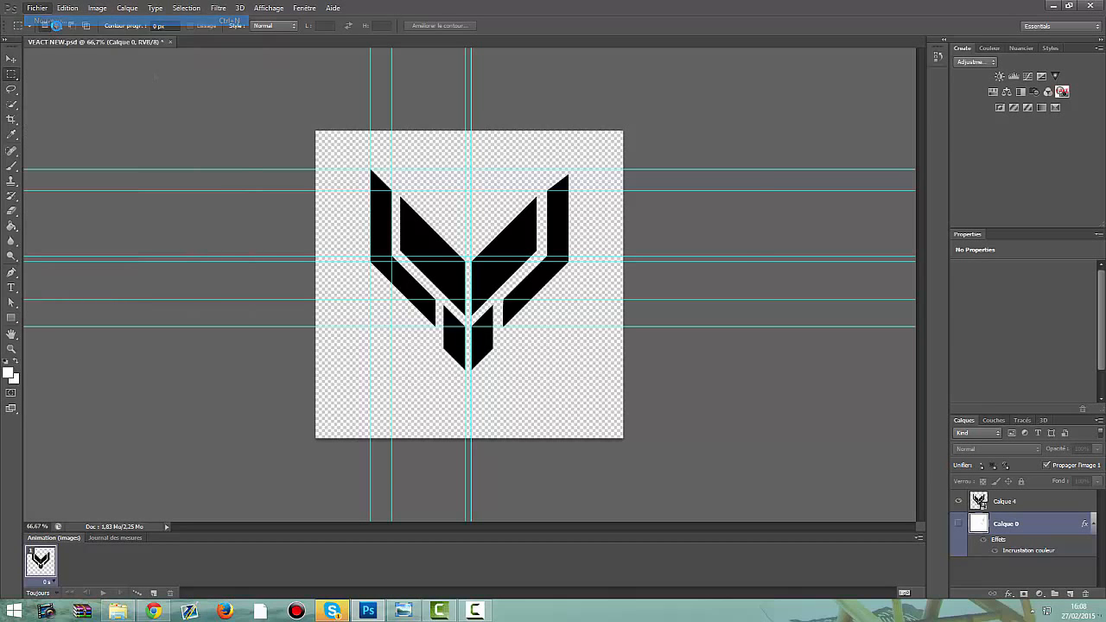
click(507, 209)
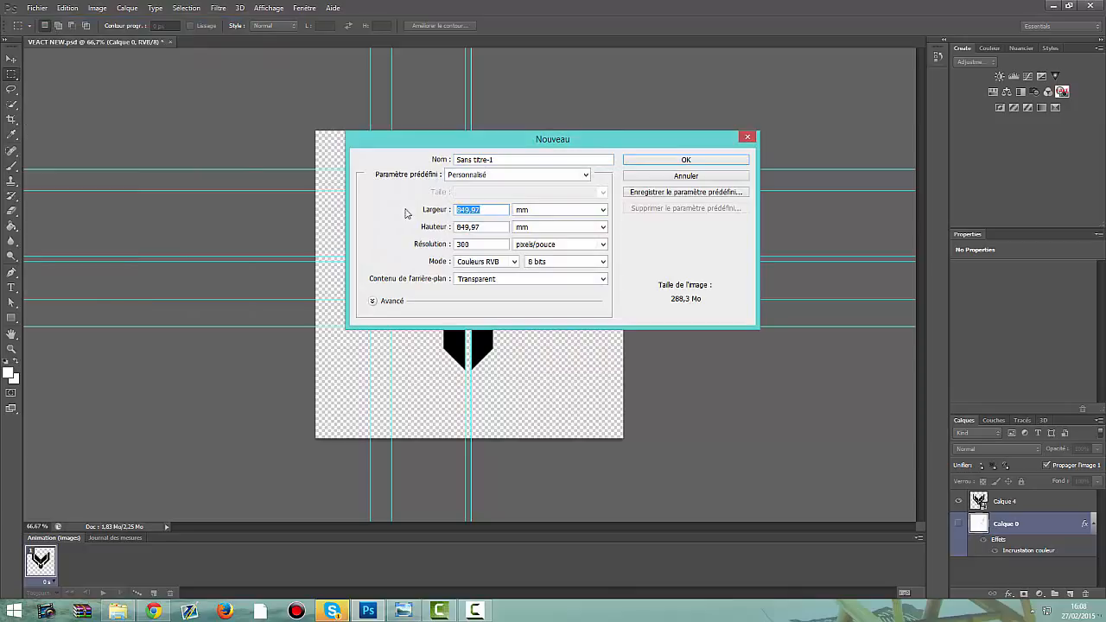
text(850)
key(Tab)
click(670, 162)
Resize the new image to 850 pixels wide, keeping its proportions.
click(97, 8)
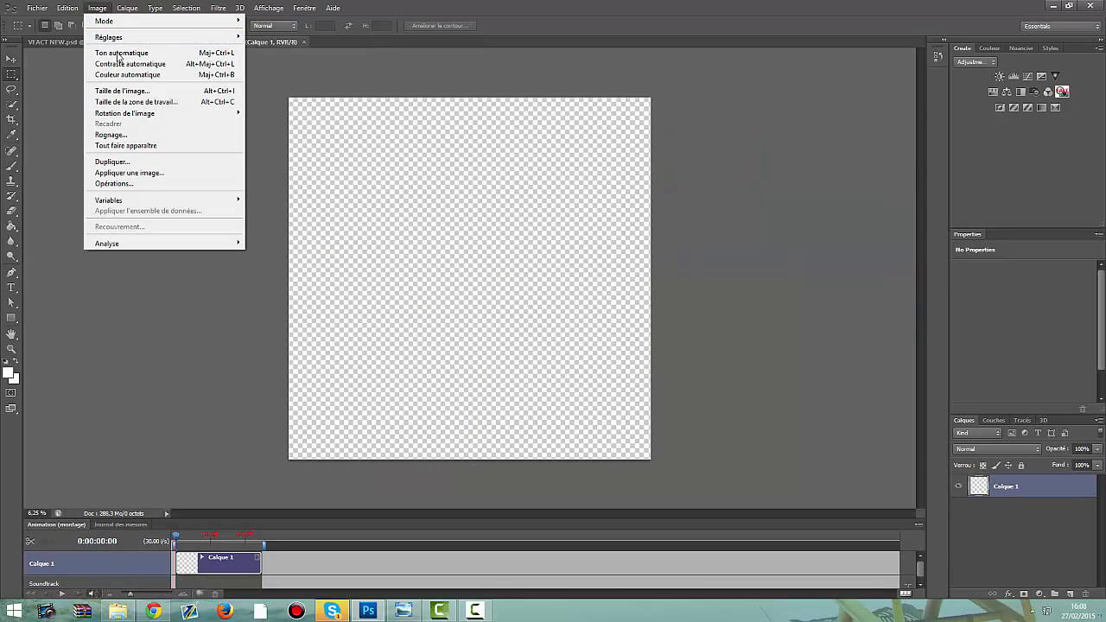
click(121, 91)
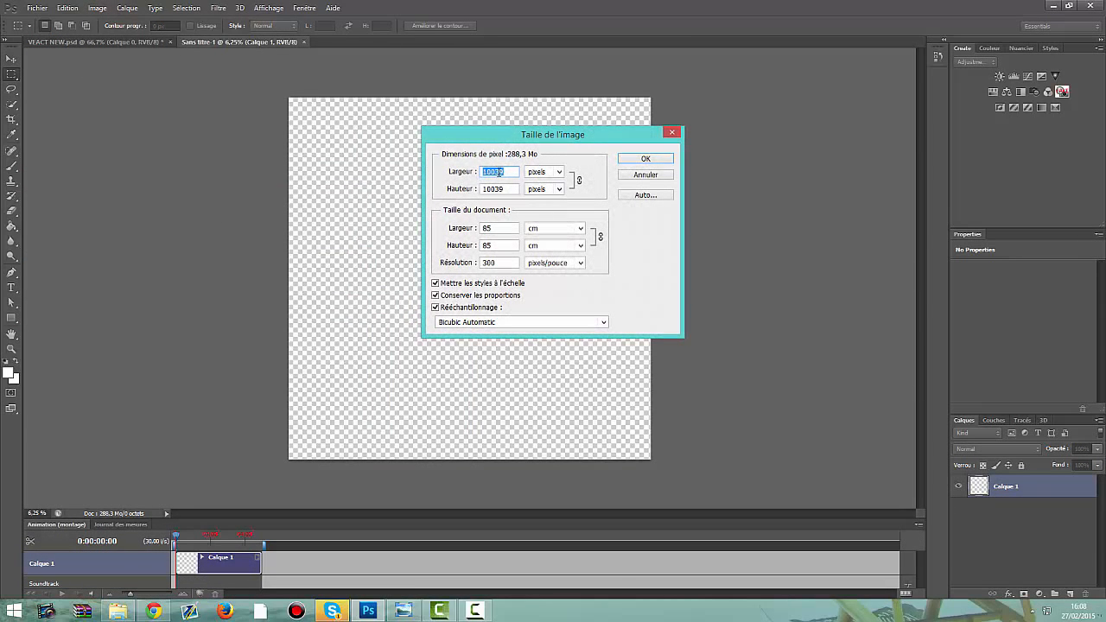
text(850)
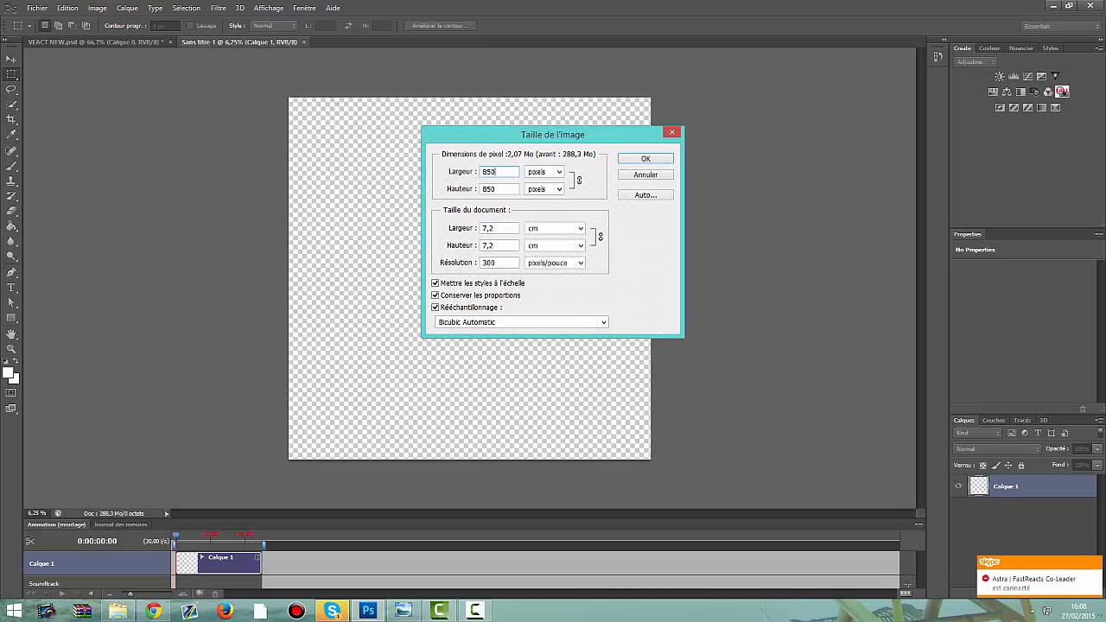
click(627, 161)
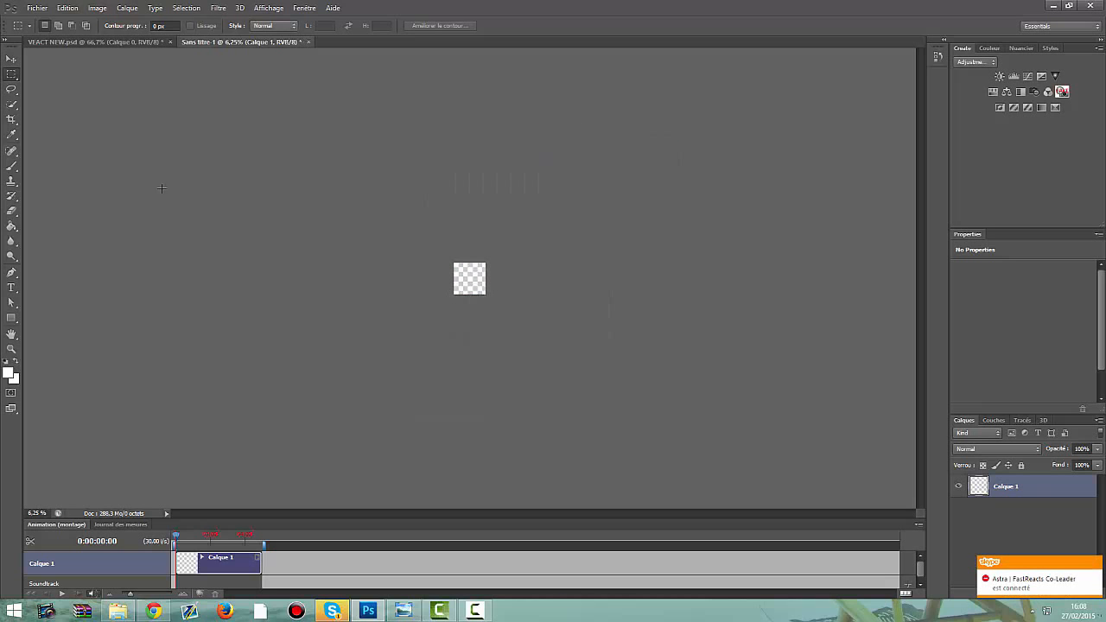
Undock the logo document into a floating window beside the new blank canvas.
click(11, 348)
drag(424, 264, 530, 336)
click(17, 61)
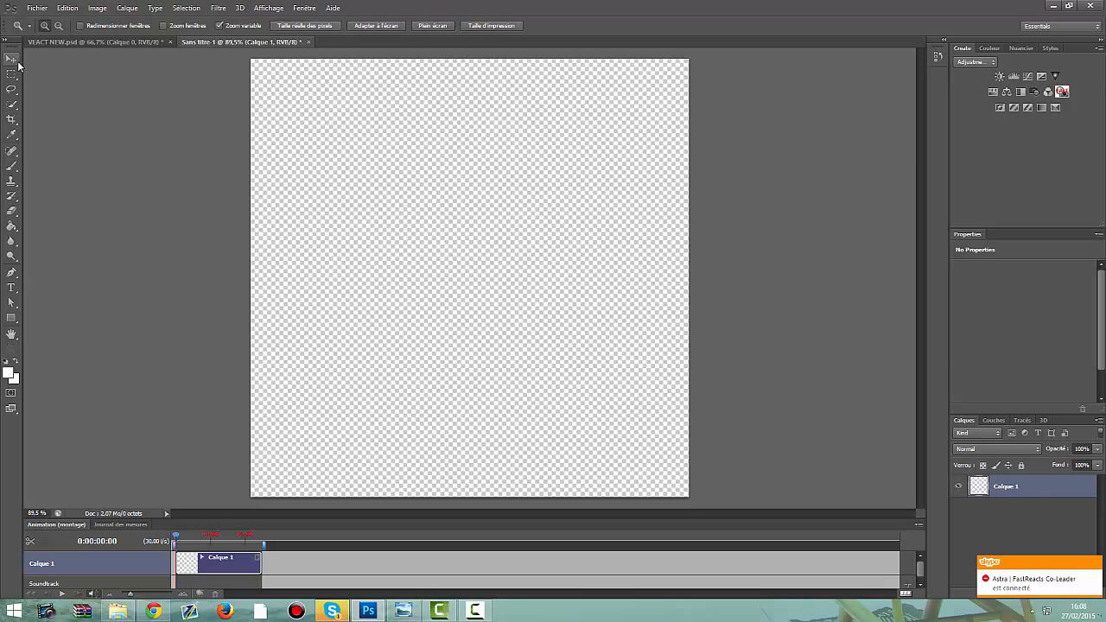
click(116, 39)
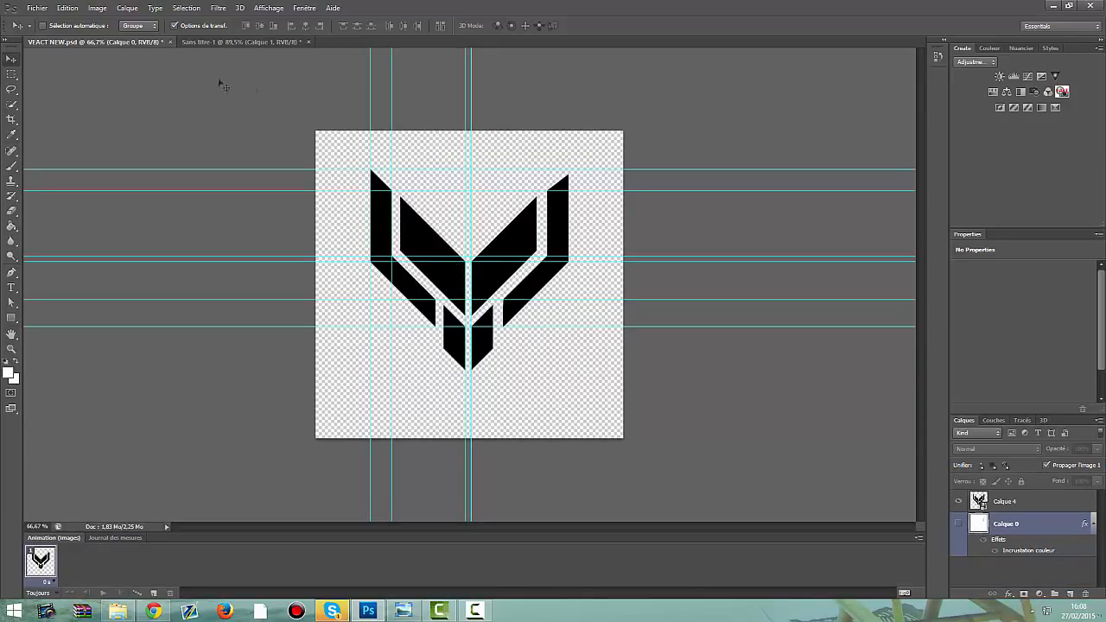
drag(113, 43, 794, 68)
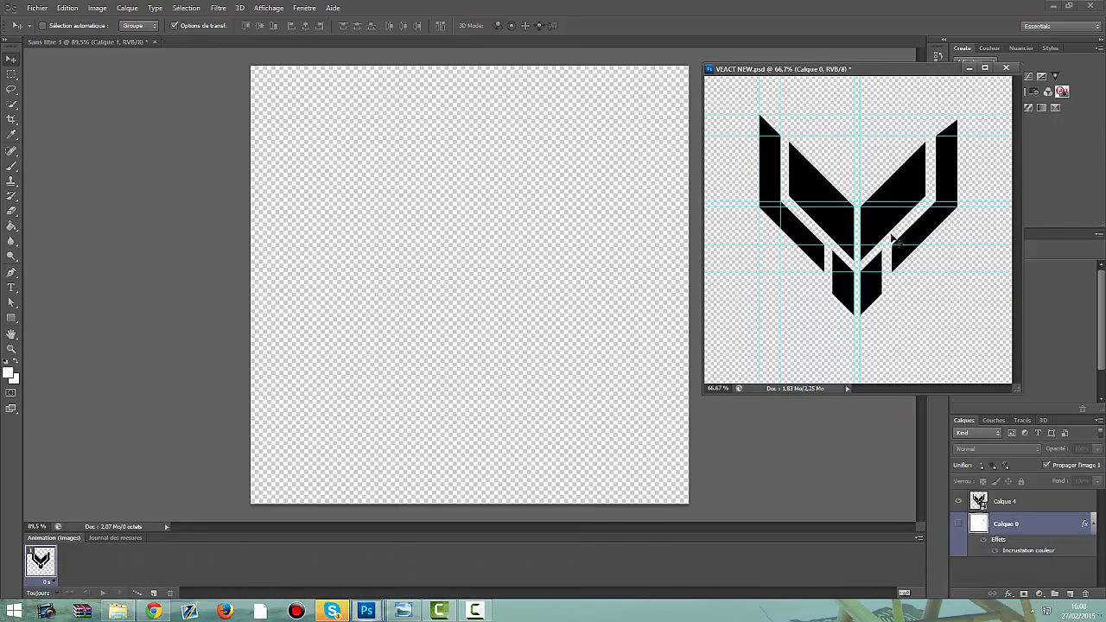
Try to copy the logo document's Calque 0 layer onto the new canvas, and delete the copy.
drag(844, 223, 455, 279)
key(Delete)
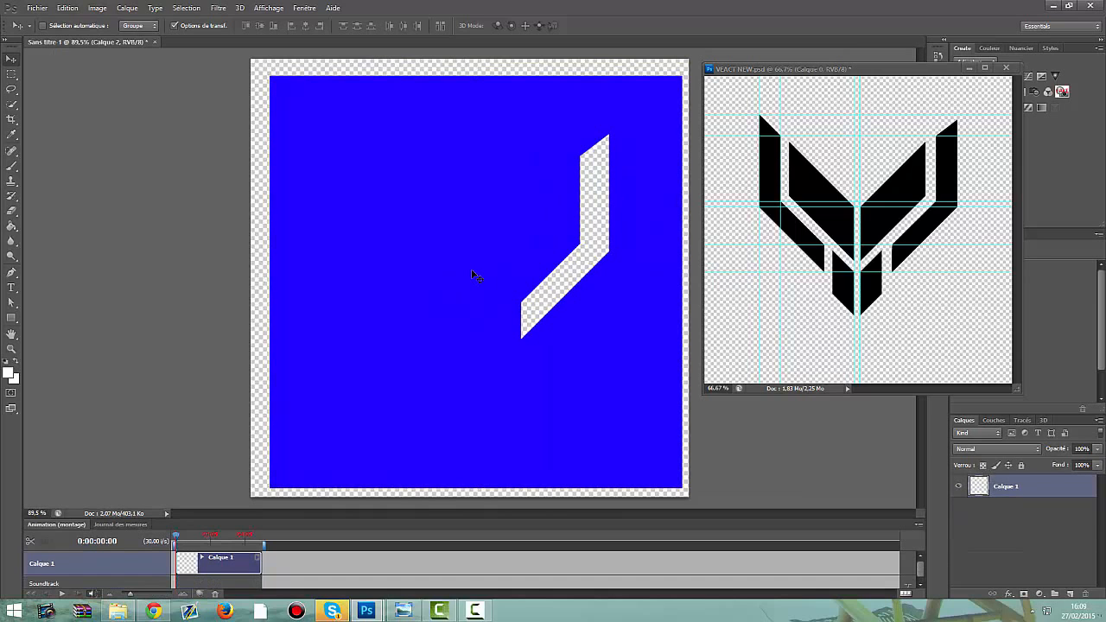
Copy the black logo layer Calque 4 onto the new canvas, and dock the logo document again, returning to the new document.
click(826, 213)
click(1011, 507)
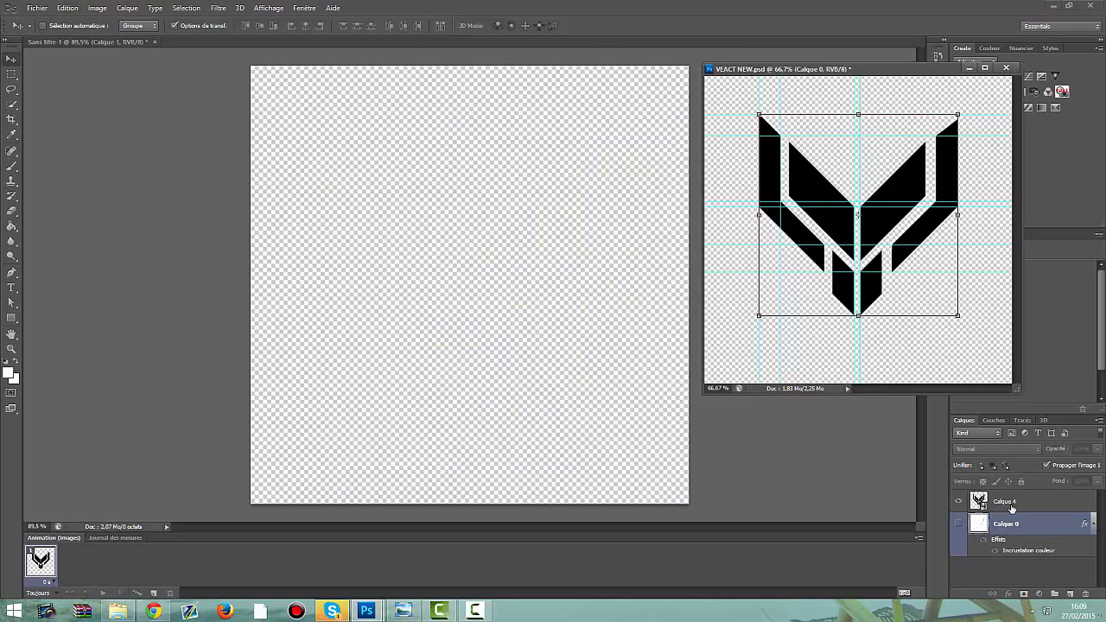
drag(843, 216, 470, 286)
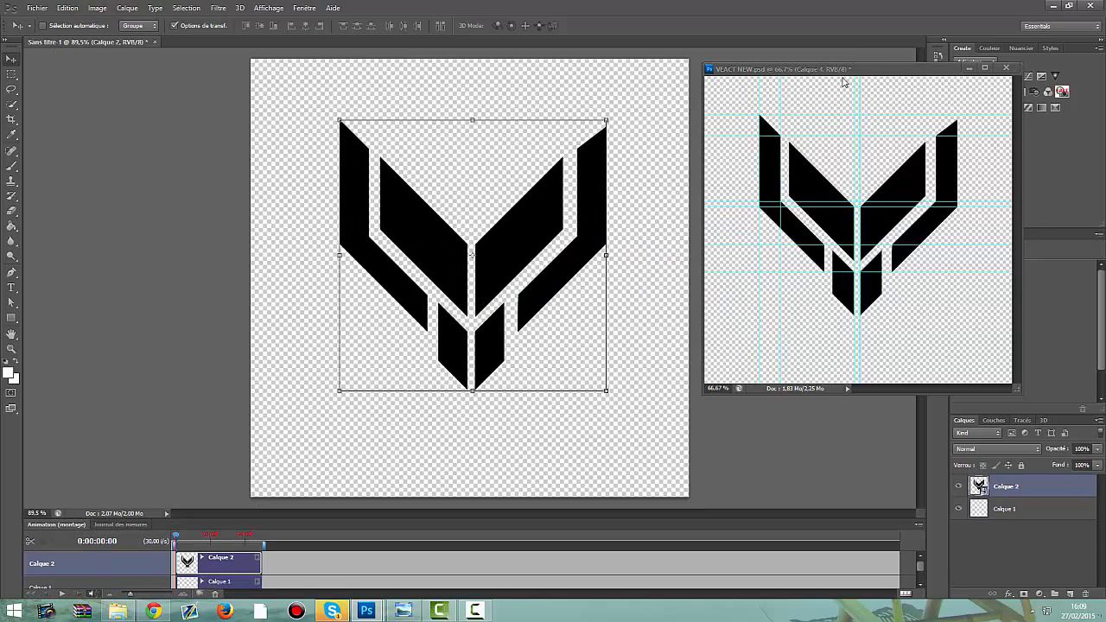
drag(842, 79, 87, 44)
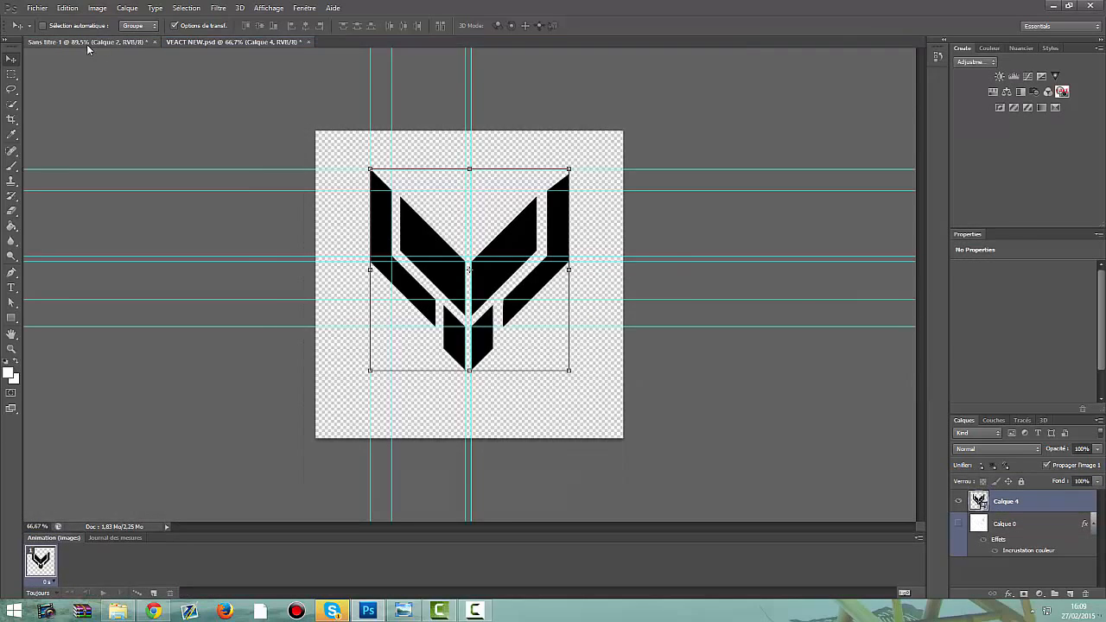
click(87, 41)
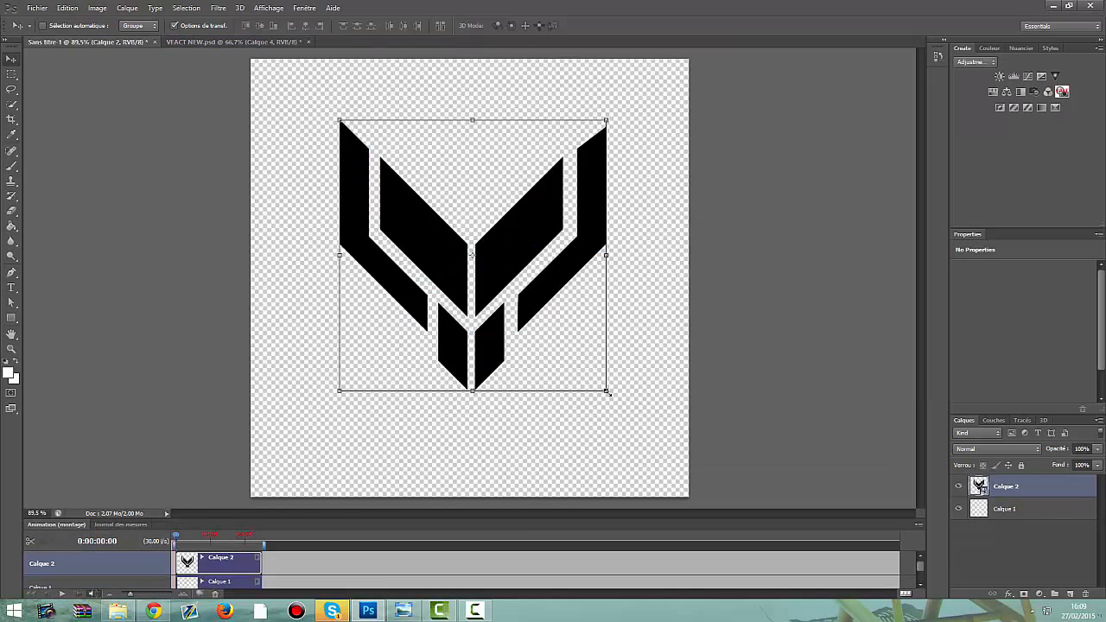
Enlarge the copied logo and centre it horizontally on the canvas.
drag(607, 391, 646, 447)
drag(482, 320, 463, 302)
key(Return)
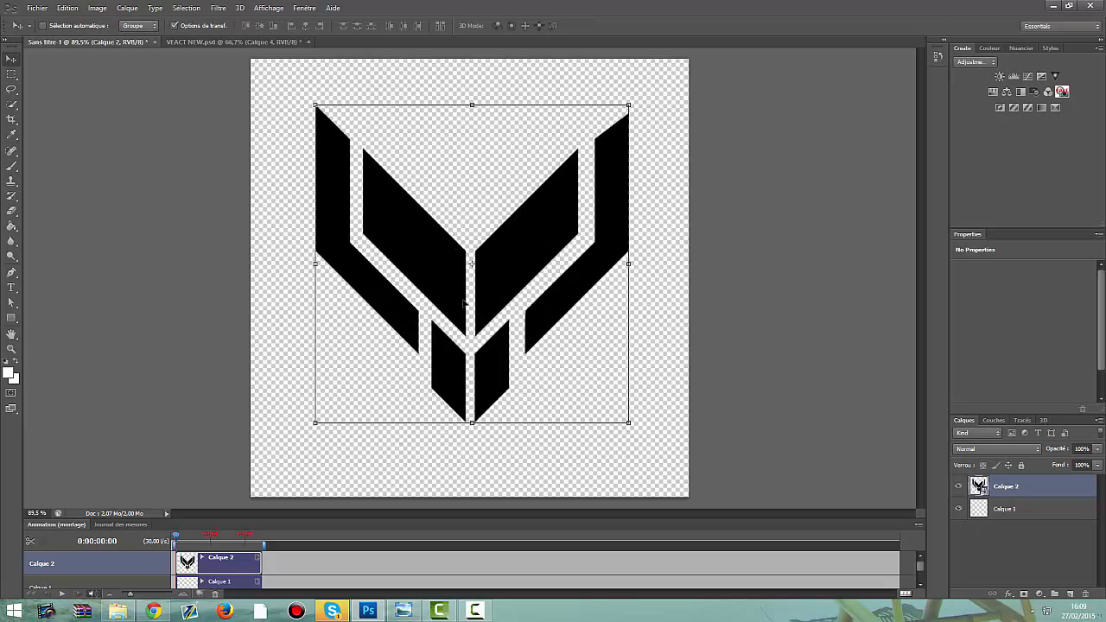
Set the foreground colour to a bright green.
click(9, 373)
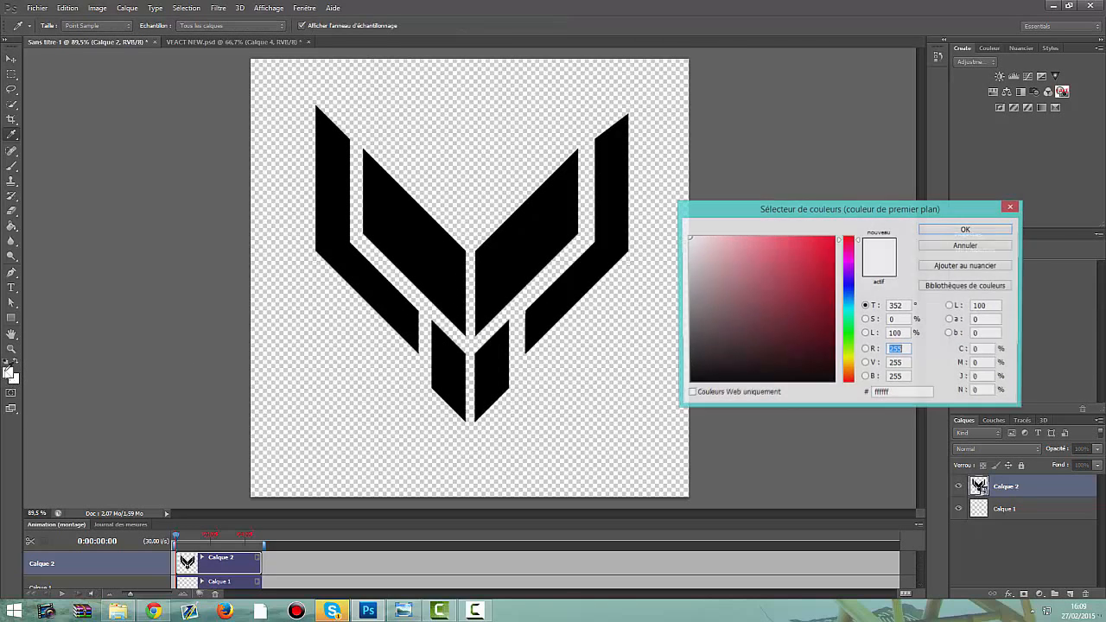
mouse_move(810, 280)
mouse_down()
mouse_move(830, 246)
mouse_move(851, 337)
mouse_up()
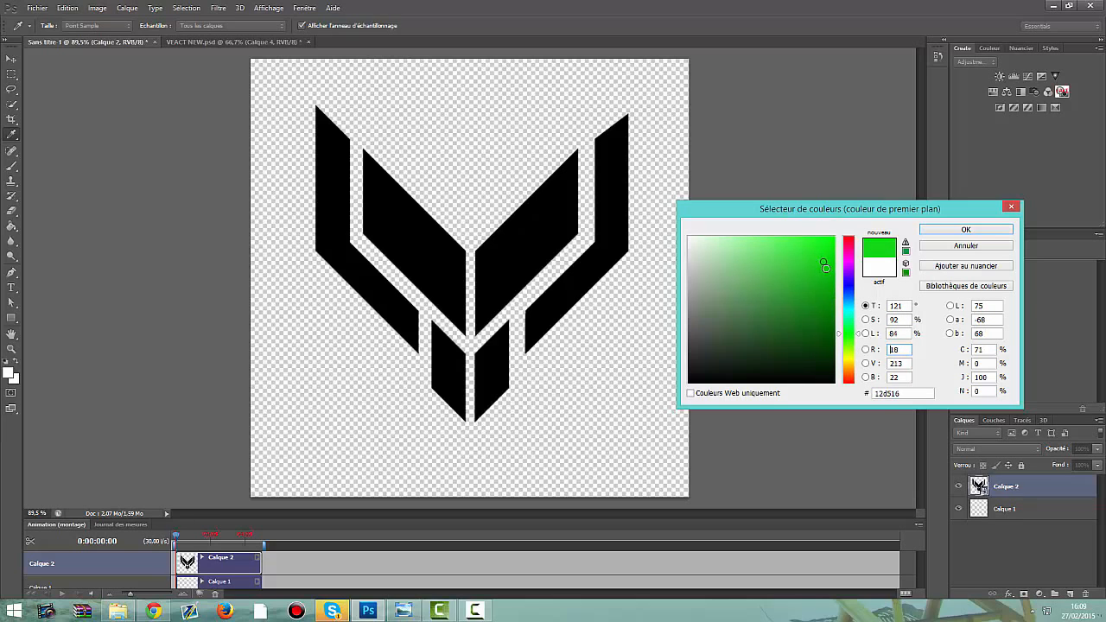
click(958, 230)
key(v)
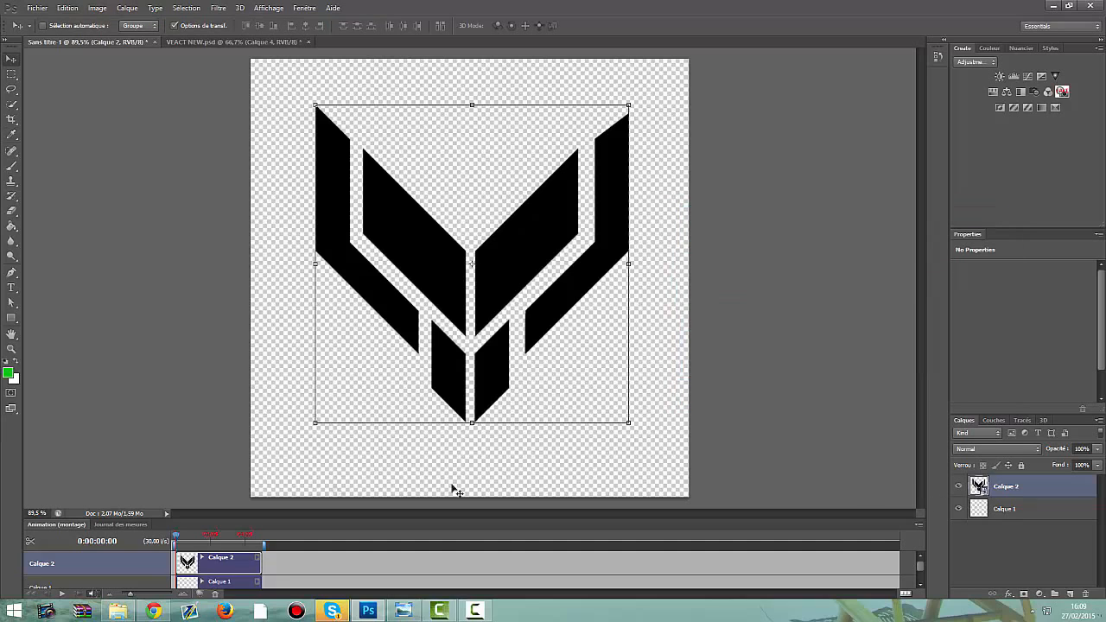
Fill the empty background layer Calque 1 with the green foreground colour using the Paint Bucket.
click(9, 225)
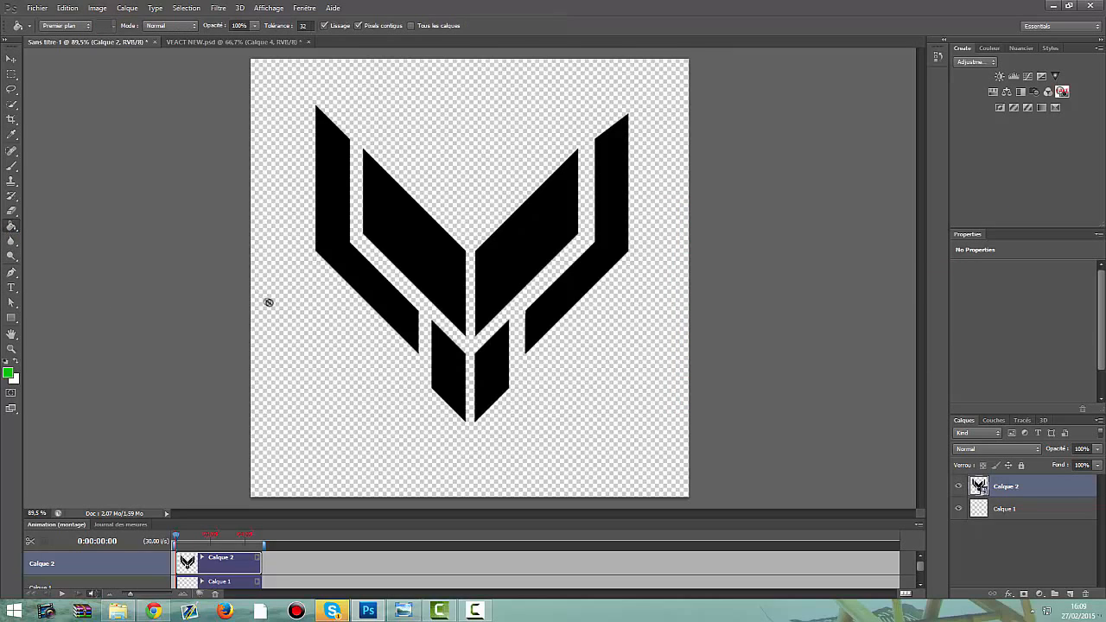
click(1026, 512)
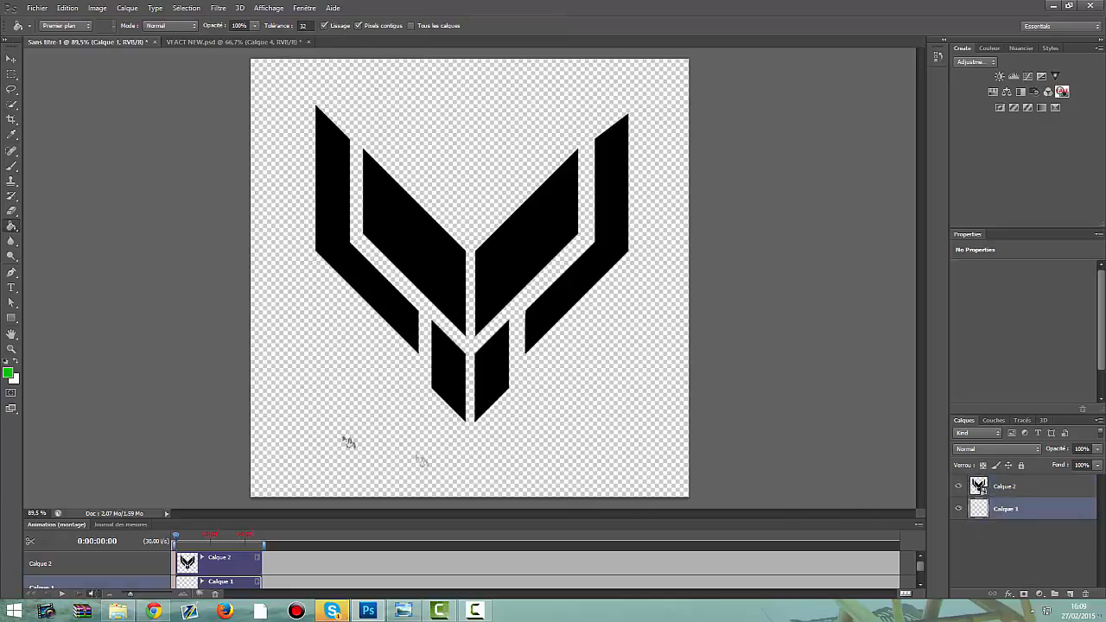
click(277, 386)
key(v)
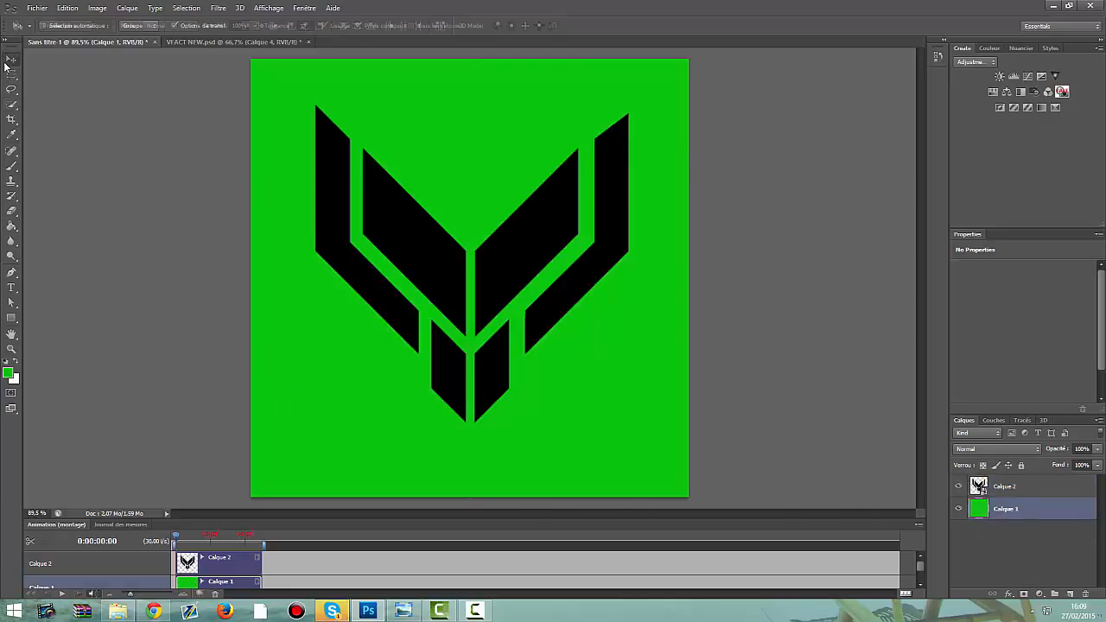
Duplicate the logo layer Calque 2 and rasterize the original below the copy.
click(998, 488)
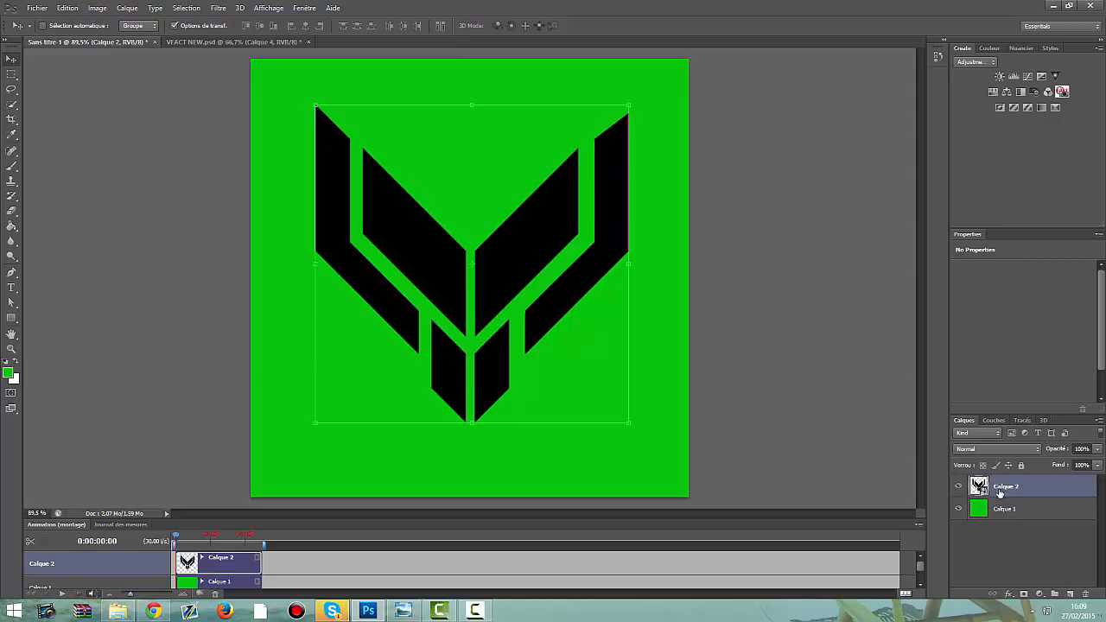
key(ctrl+j)
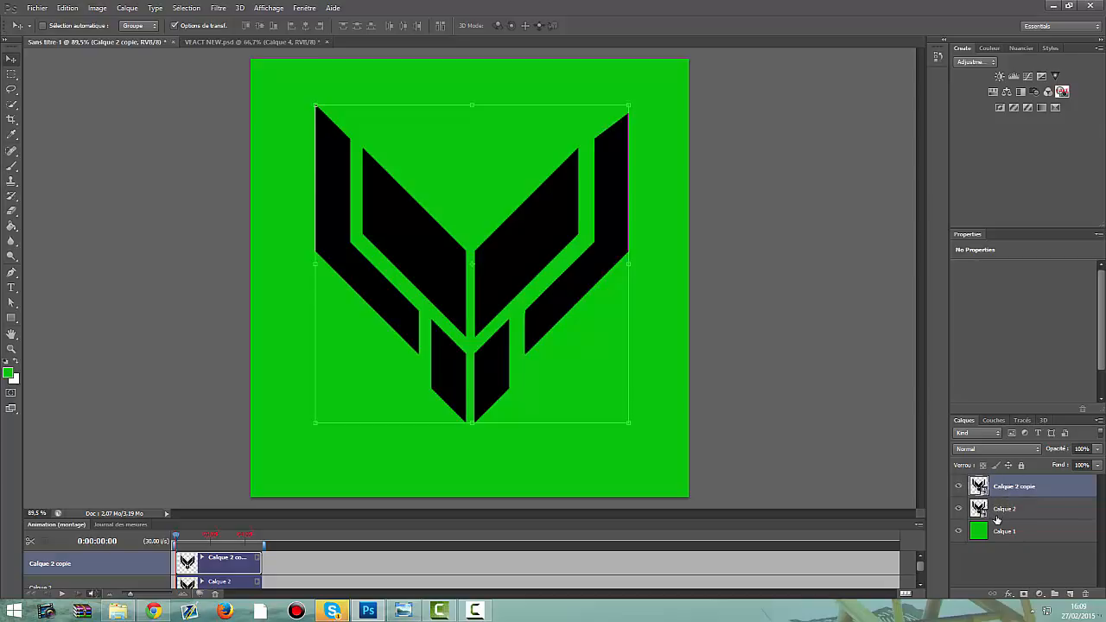
click(988, 510)
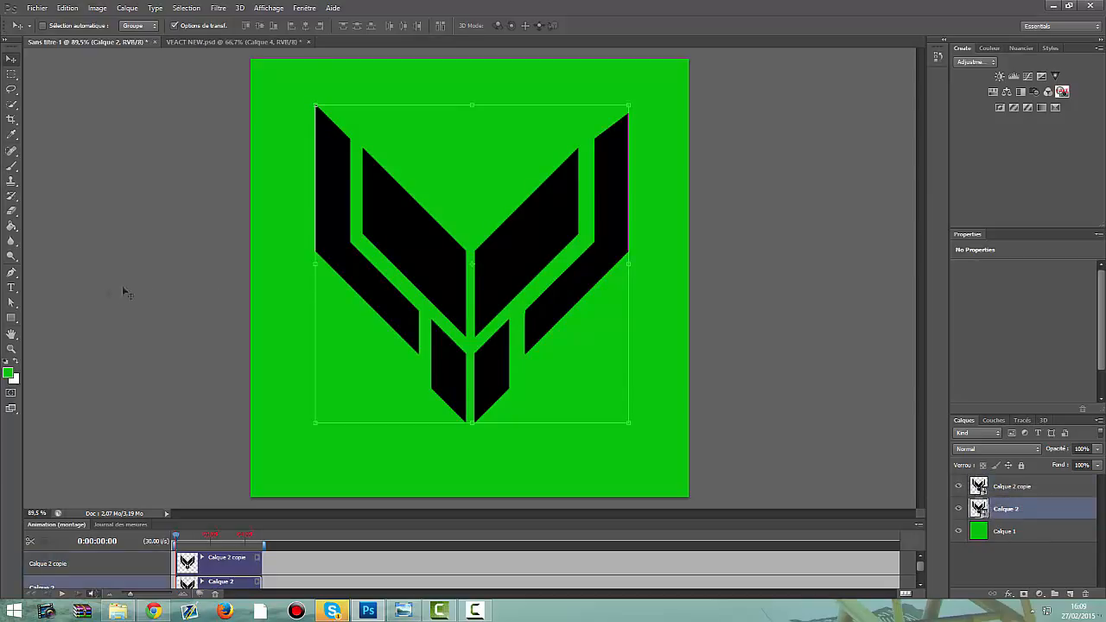
click(12, 225)
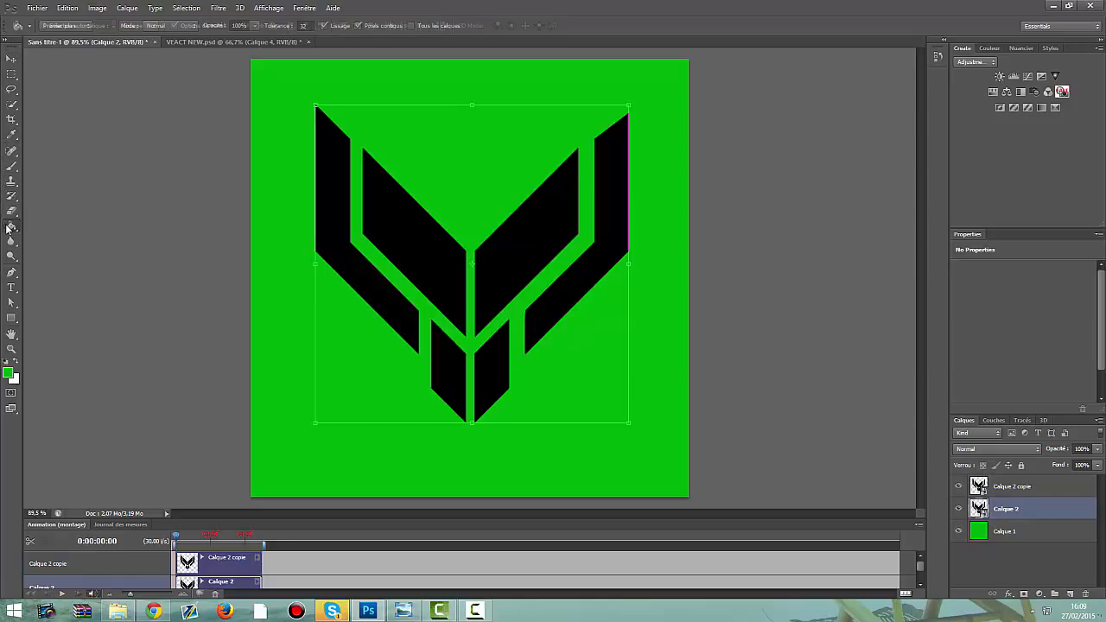
click(353, 238)
click(506, 238)
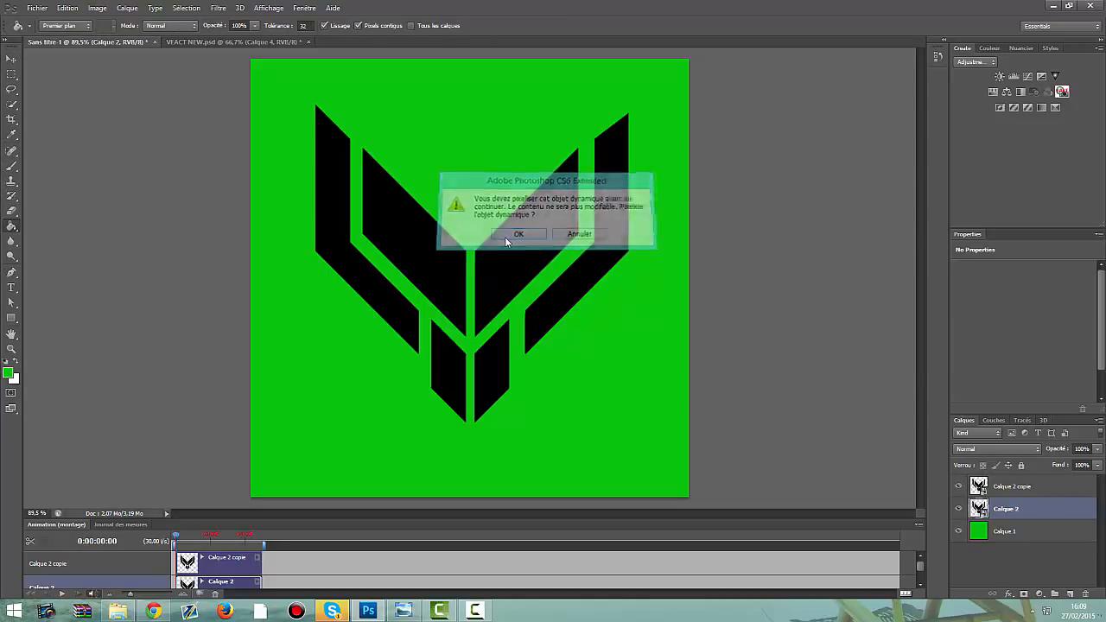
Switch the foreground colour to white and fill all six logo pieces on Calque 2 with the Paint Bucket.
click(16, 363)
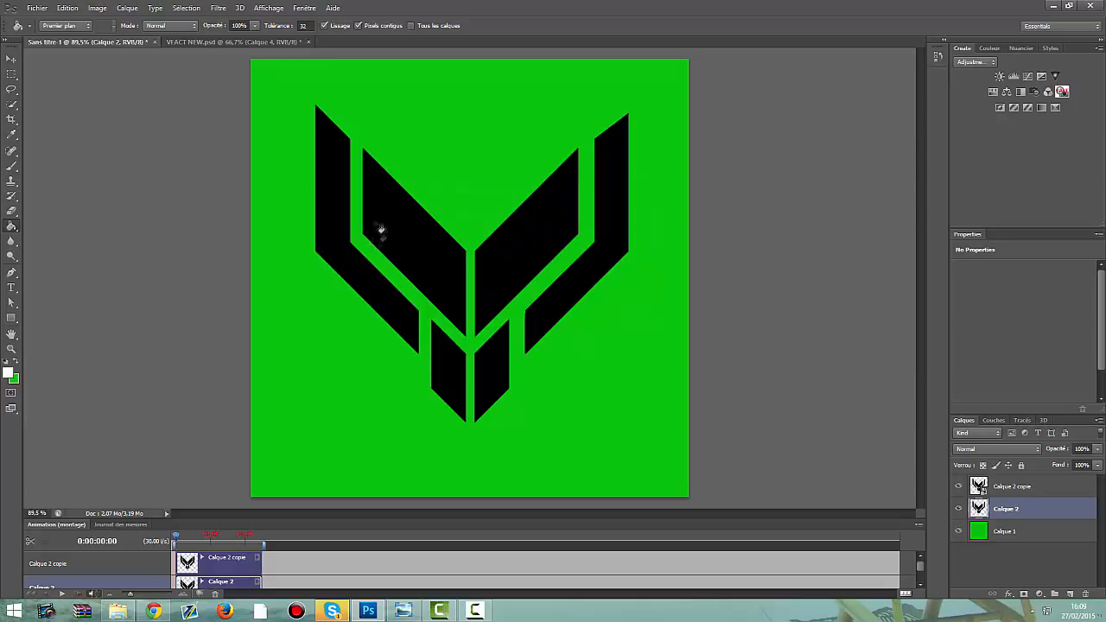
click(346, 222)
click(393, 233)
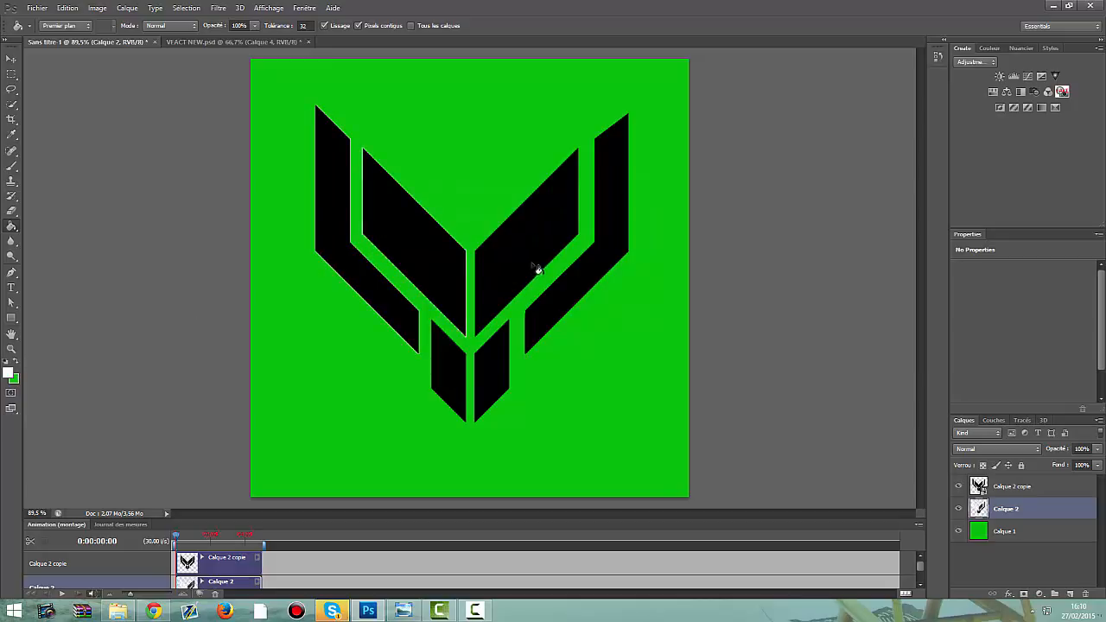
click(535, 267)
click(607, 228)
click(507, 365)
click(444, 371)
Rasterize the logo copy Calque 2 copie and fill all six of its pieces with white using the Paint Bucket.
click(1016, 489)
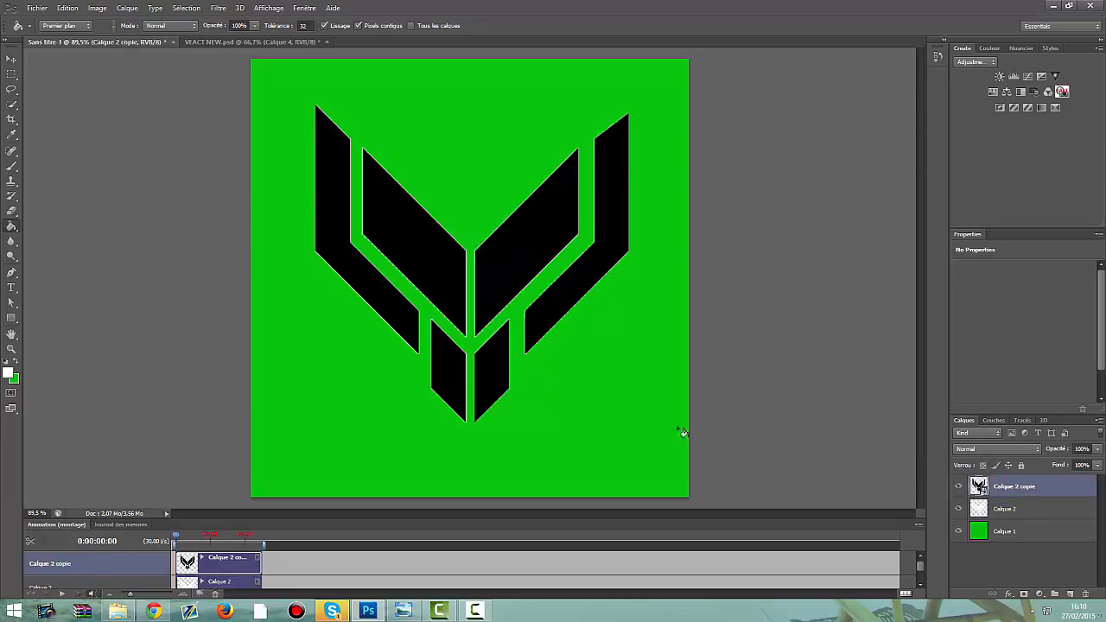
click(344, 227)
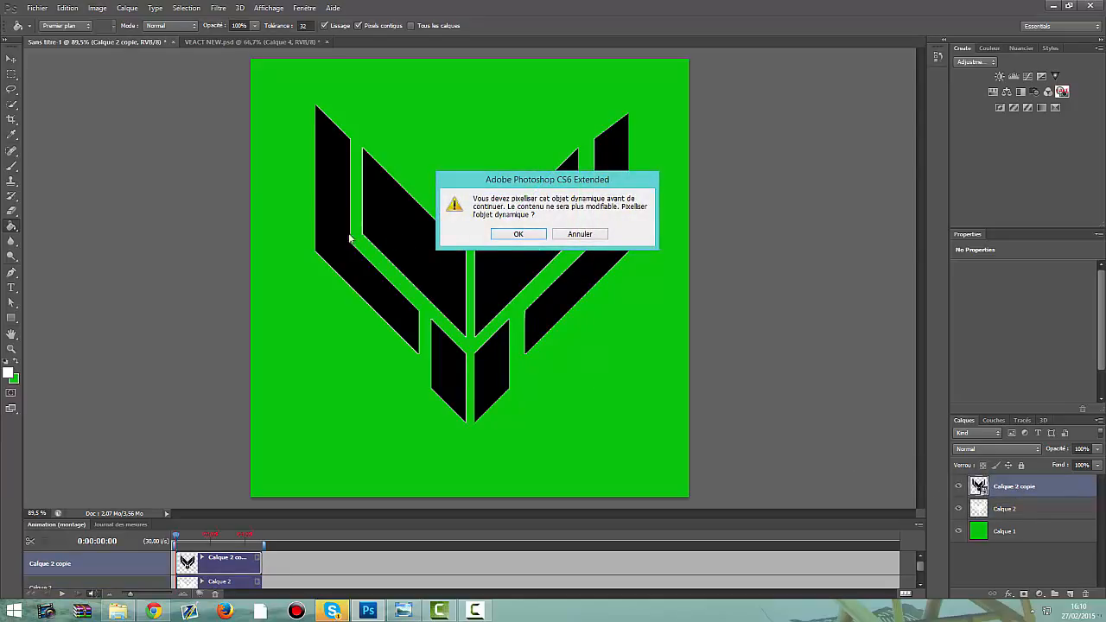
click(529, 234)
click(343, 221)
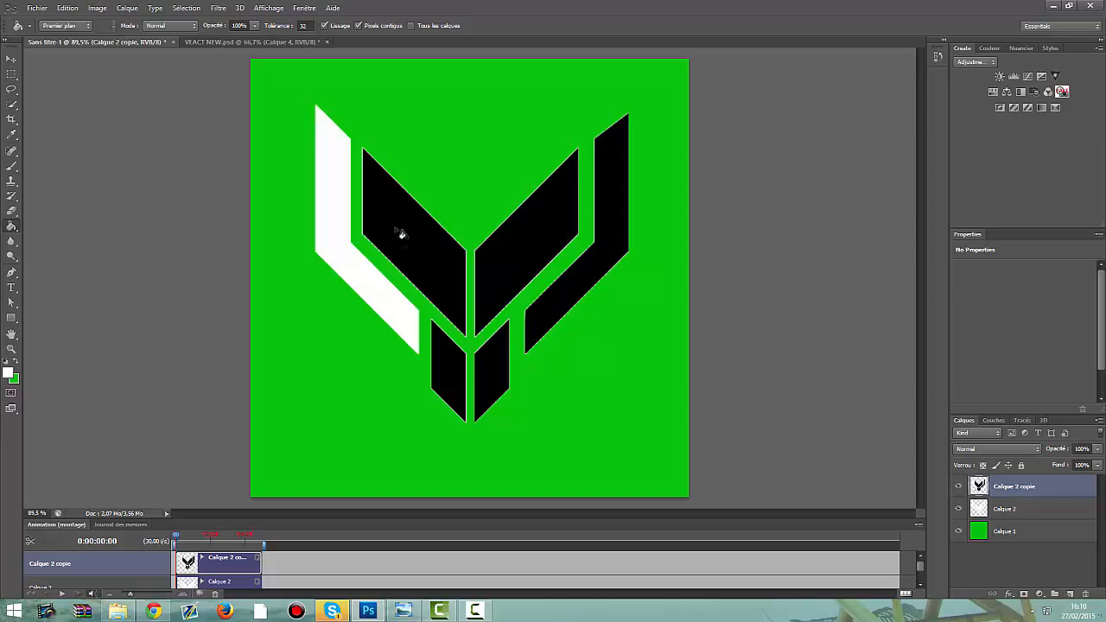
click(399, 231)
click(442, 367)
click(498, 378)
click(511, 264)
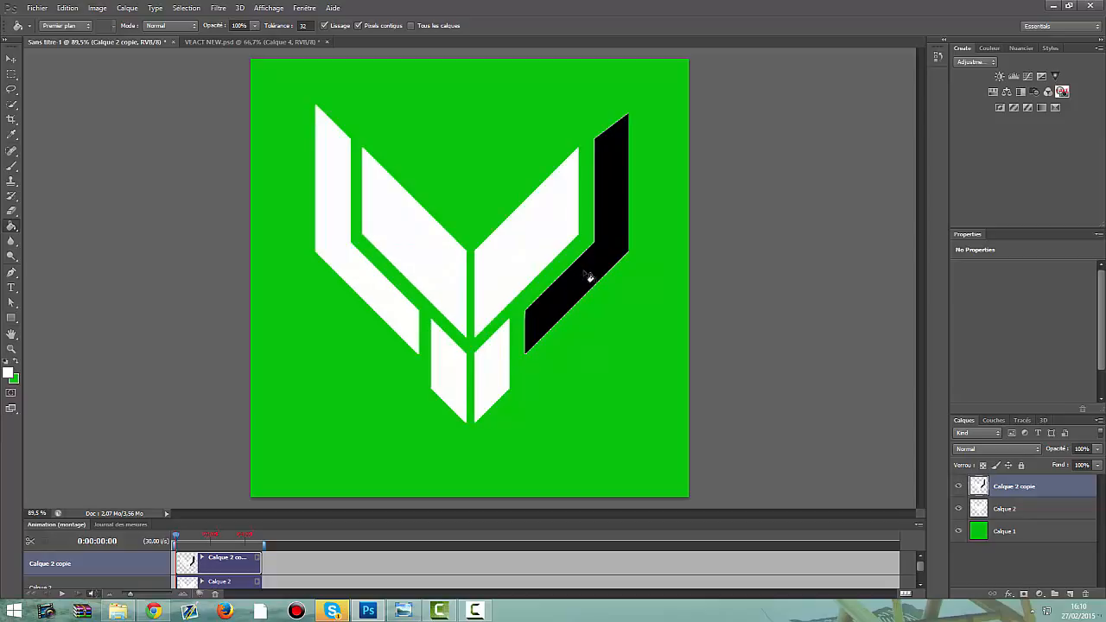
click(588, 276)
Add a new empty layer at the top of the layer stack, above Calque 2 copie.
key(v)
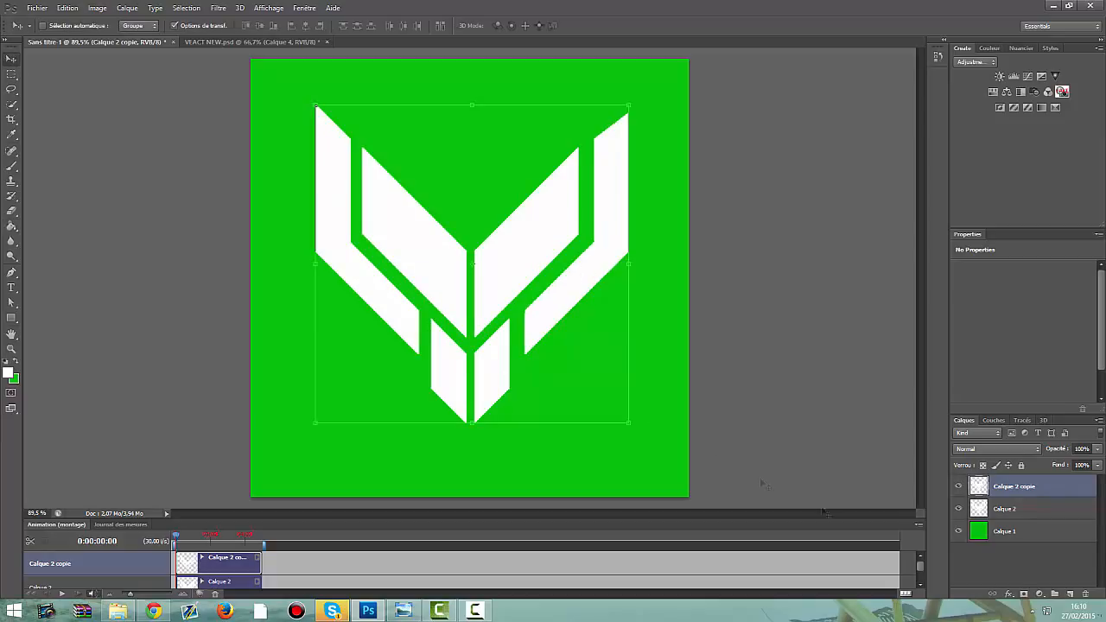
click(970, 556)
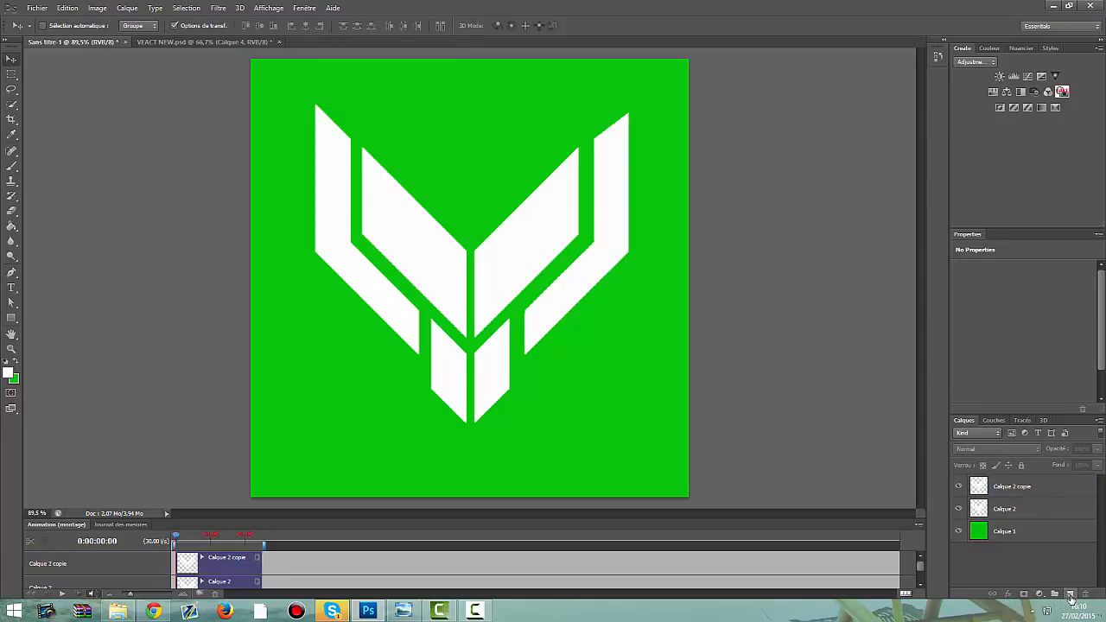
click(1069, 596)
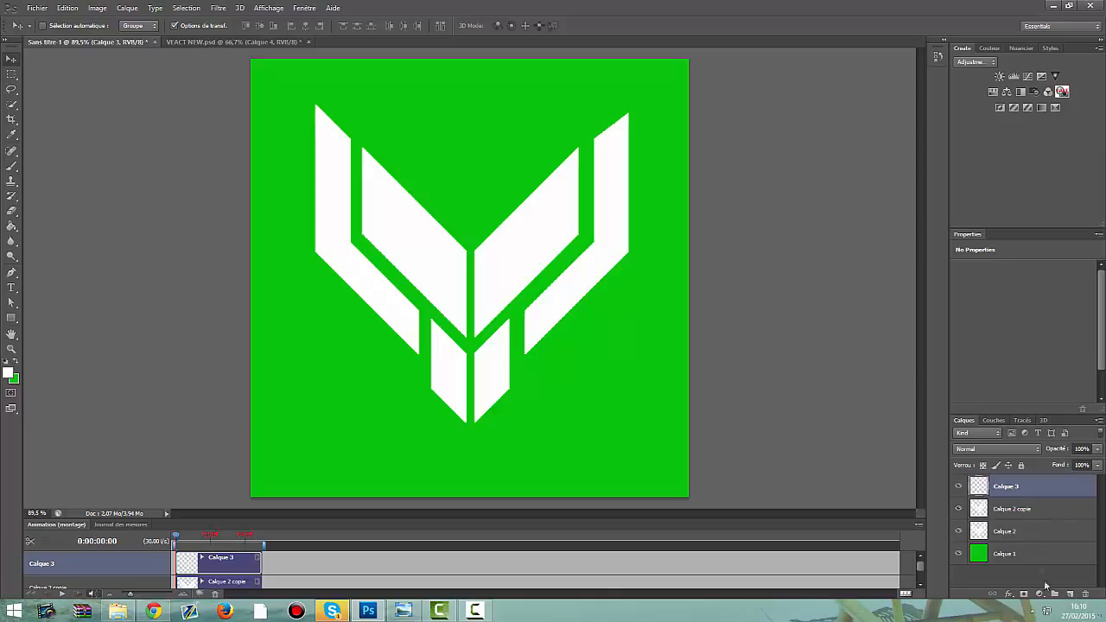
Select the pixels of Calque 2 copie and convert the selection into a work path with a 0.5-pixel tolerance.
click(982, 513)
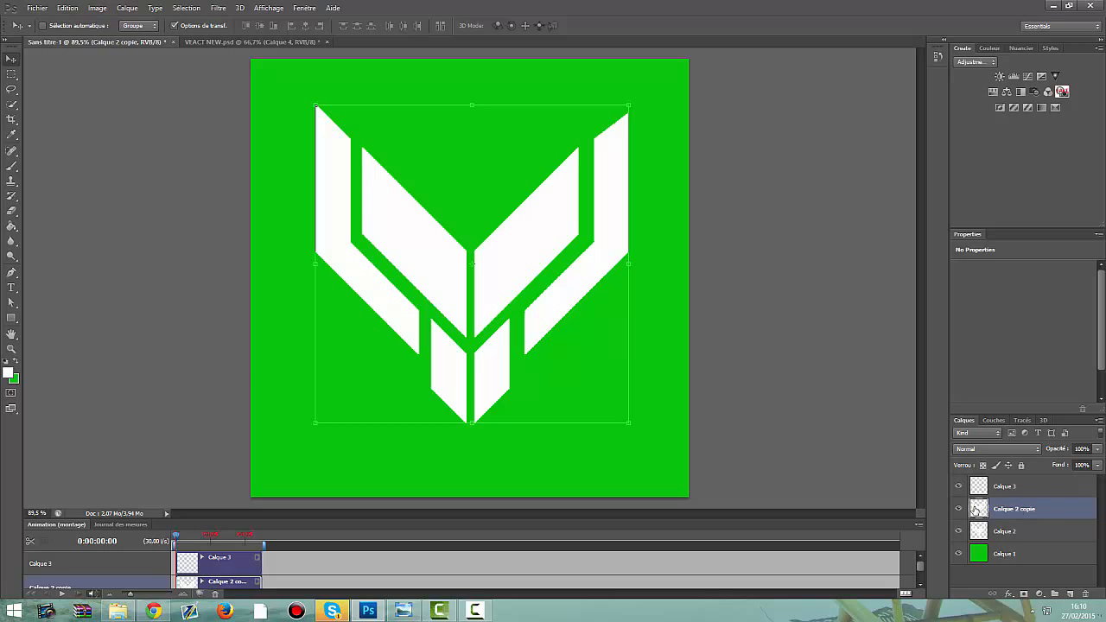
right_click(976, 511)
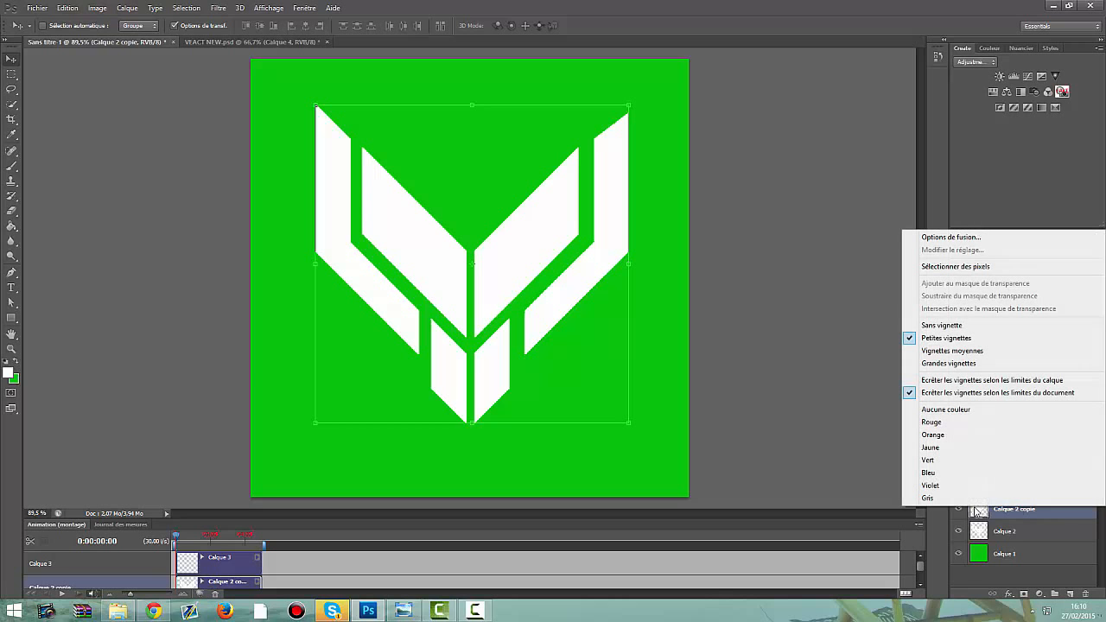
click(957, 267)
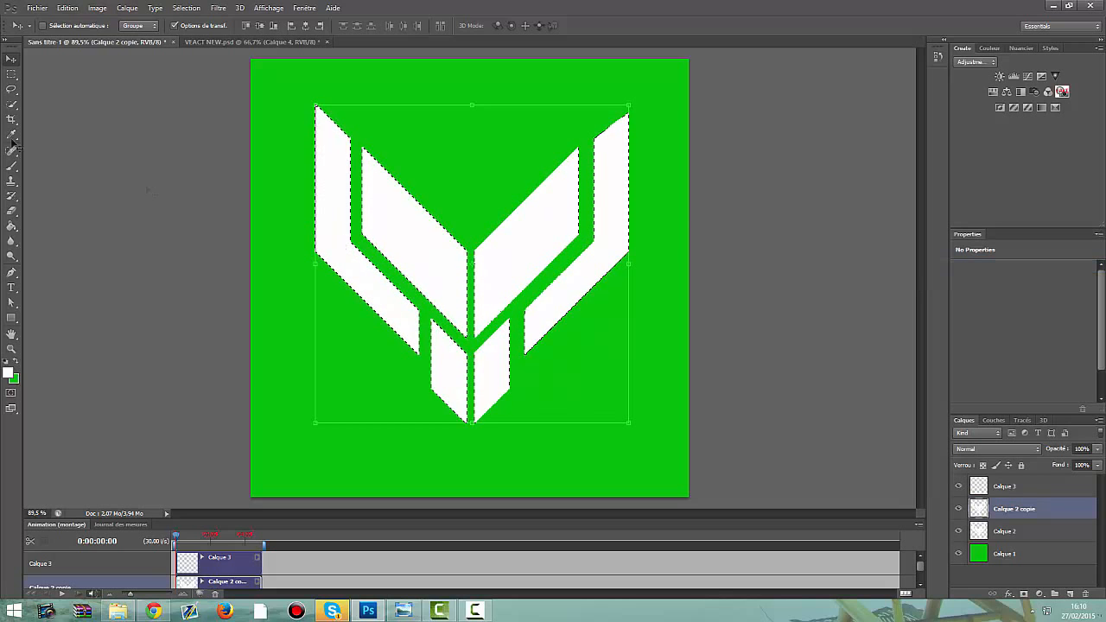
click(9, 75)
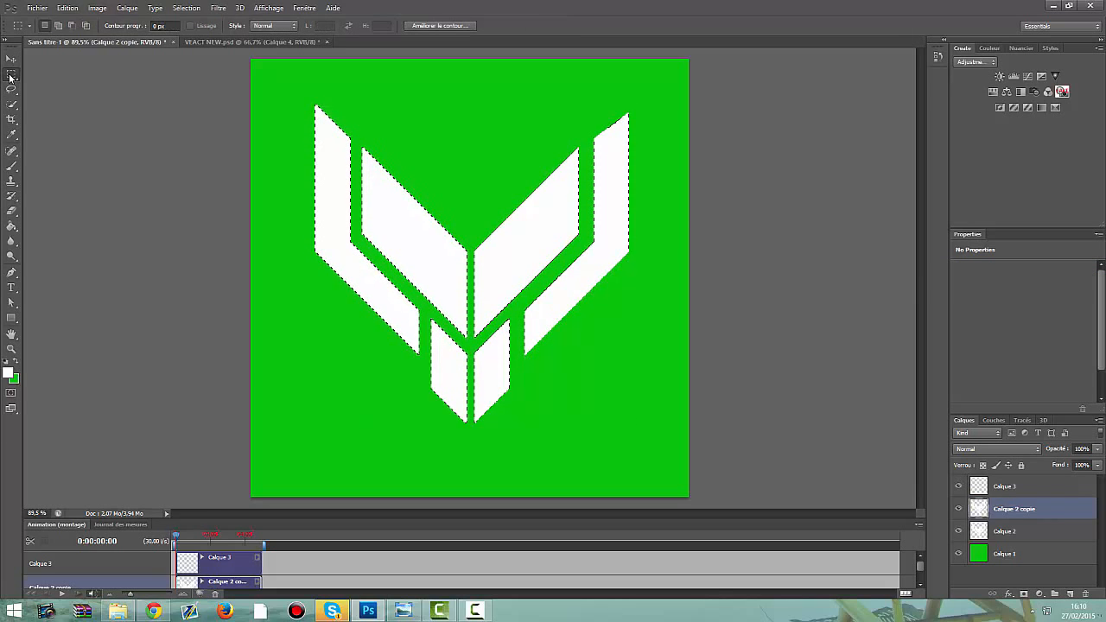
right_click(392, 222)
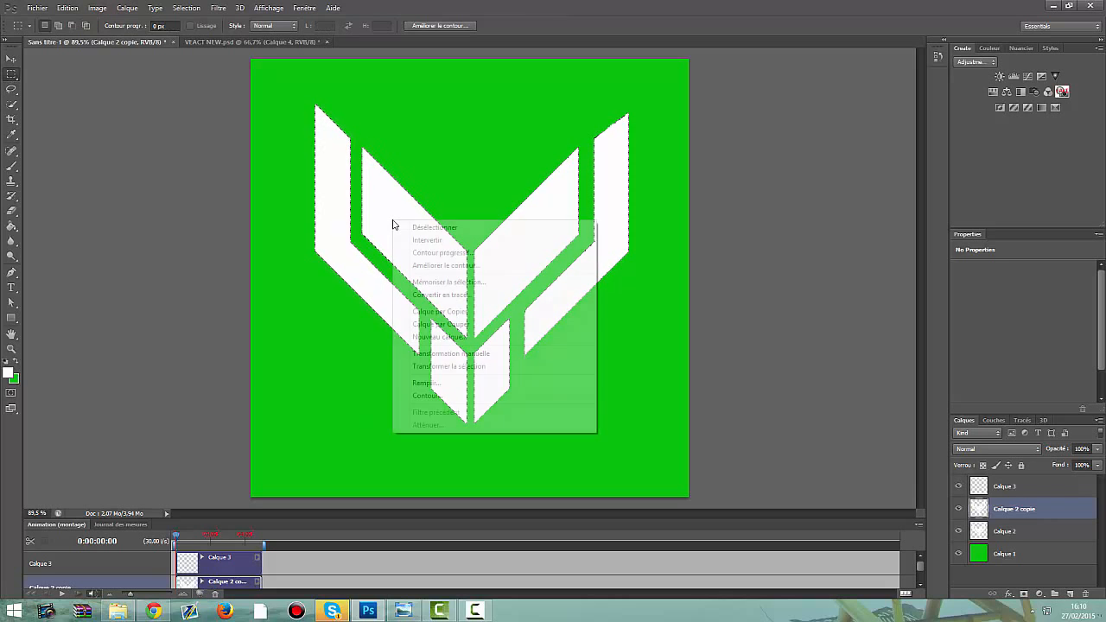
click(458, 295)
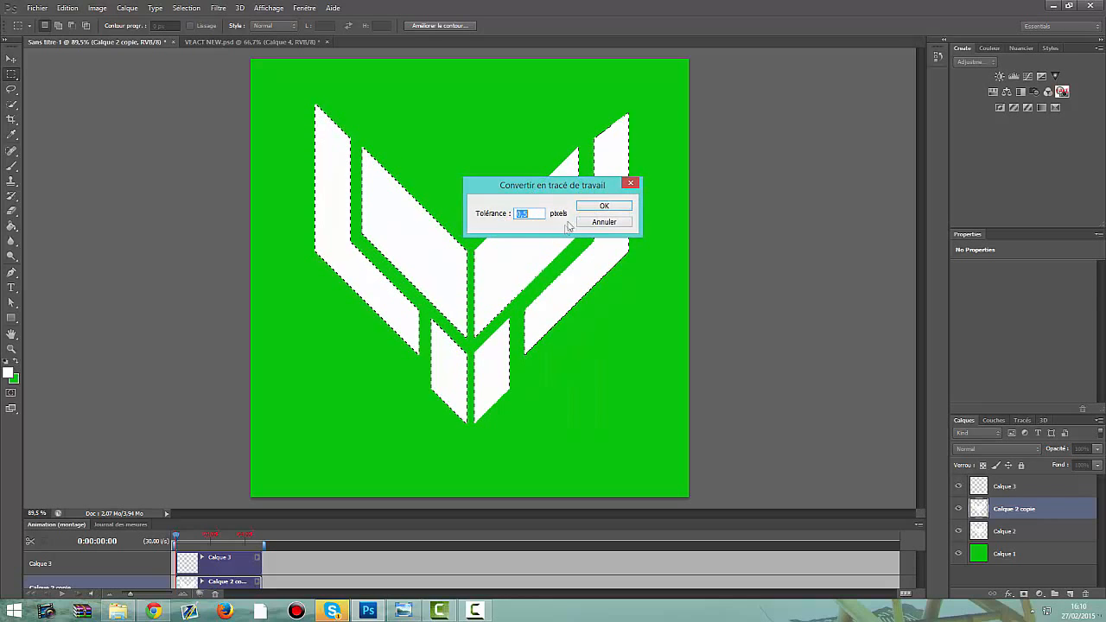
click(604, 207)
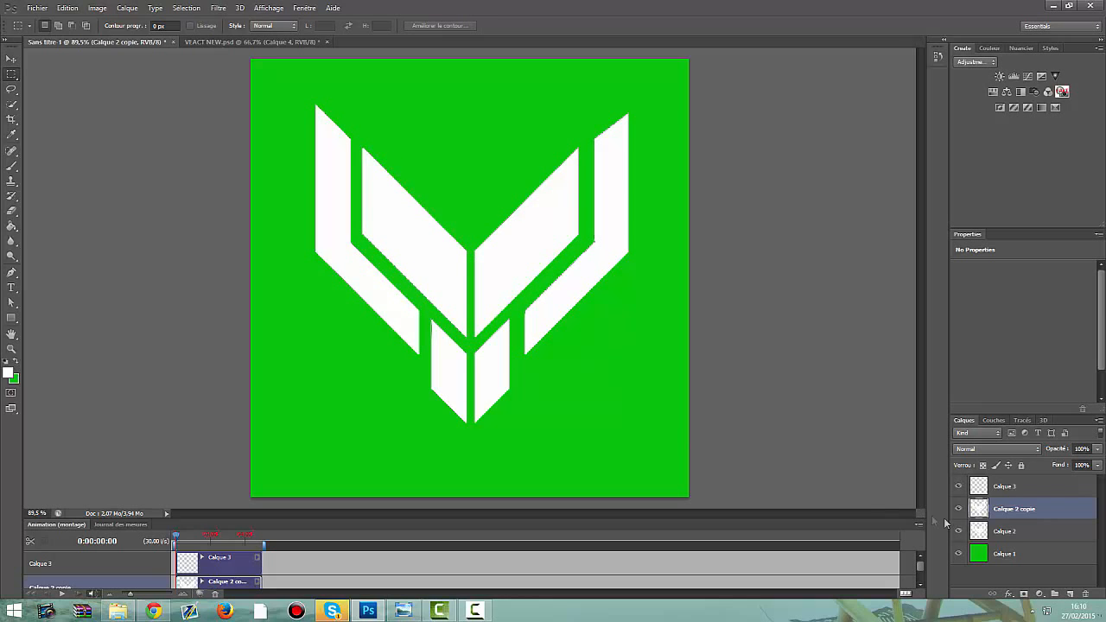
Stroke the work path on Calque 3 with the white 5 px hard round brush (Forme), without simulated pressure.
click(1009, 488)
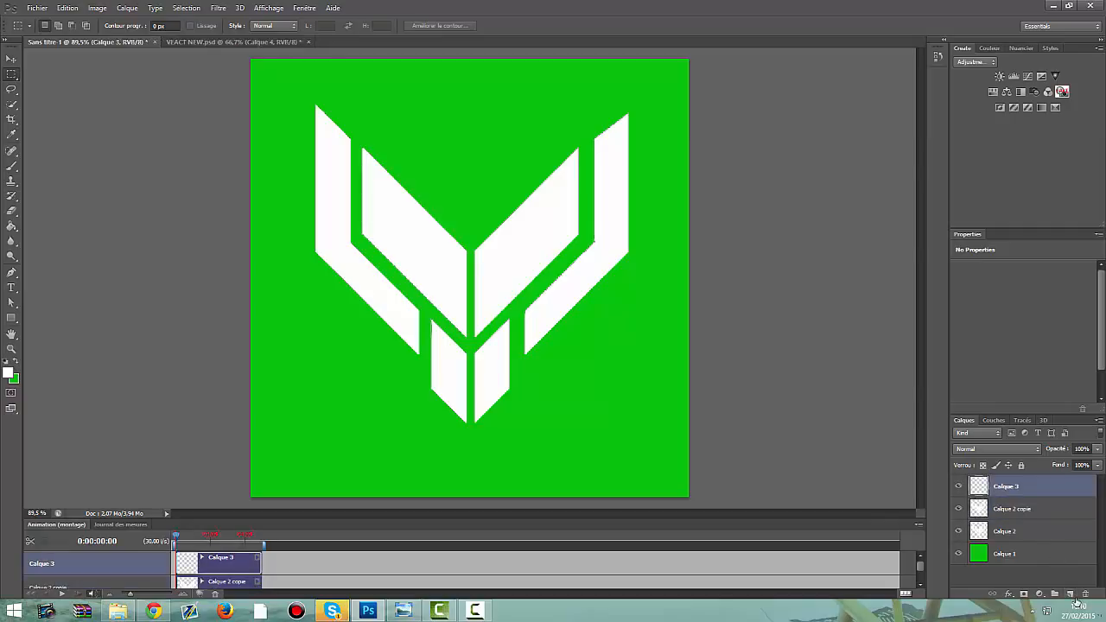
click(11, 167)
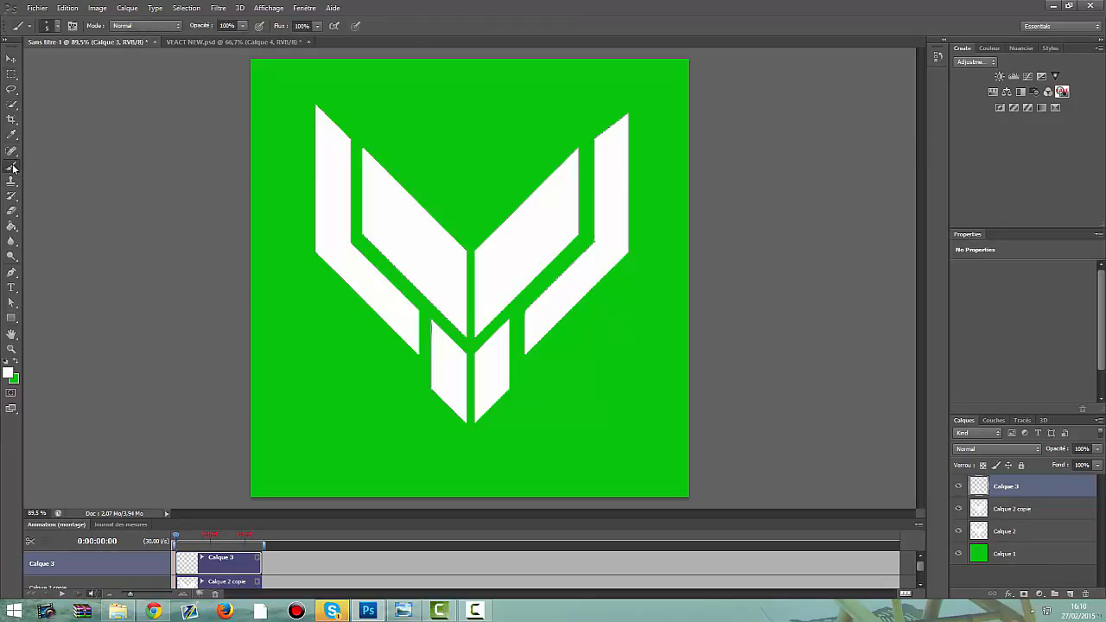
click(57, 27)
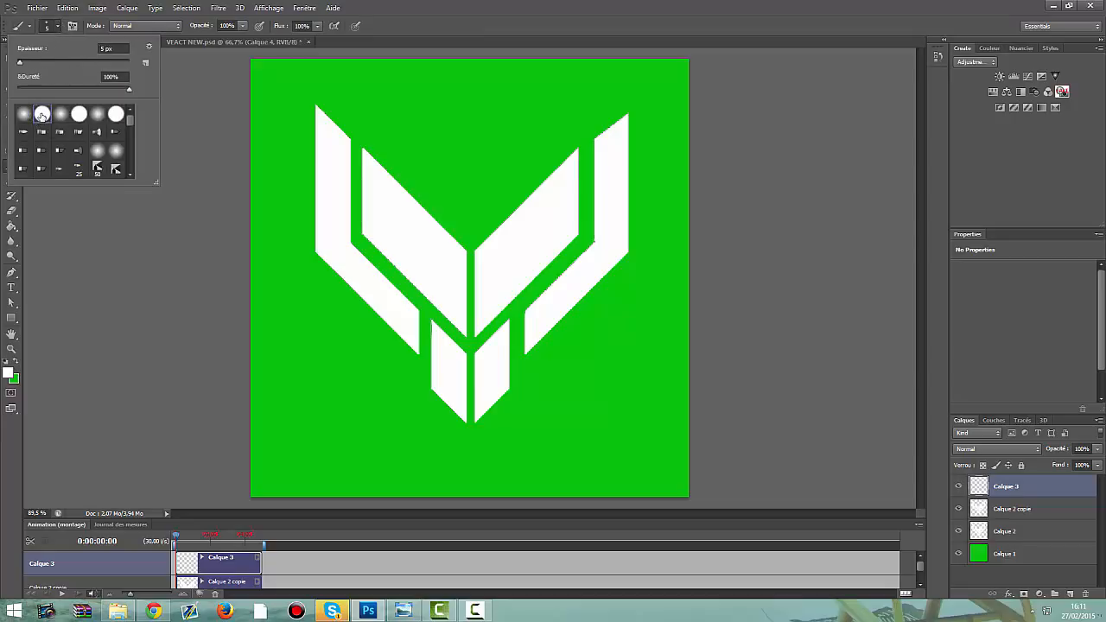
click(12, 275)
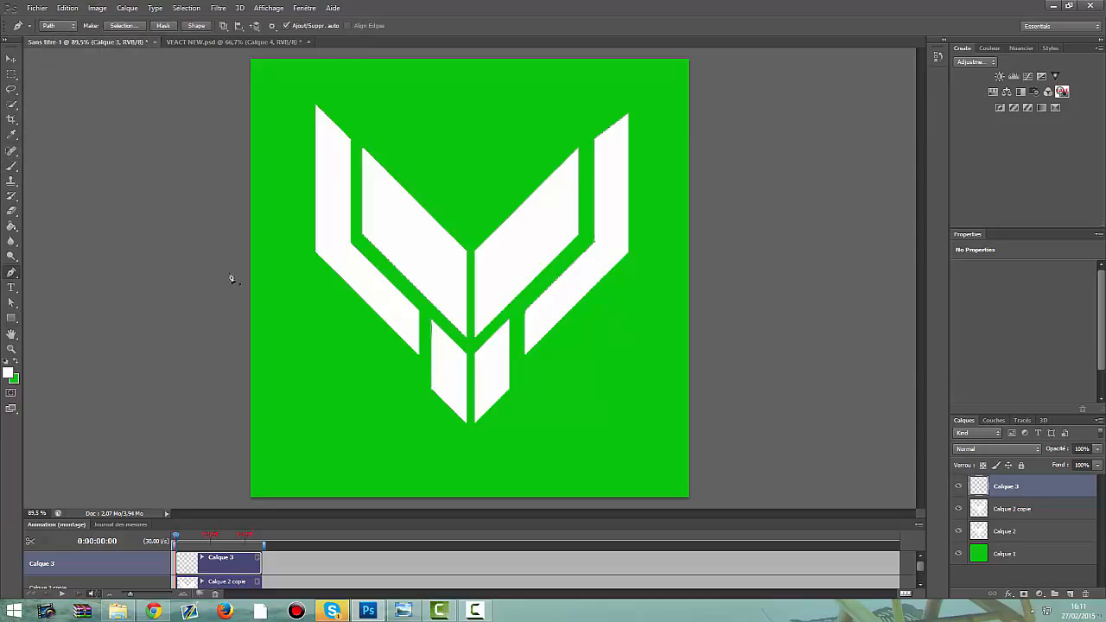
right_click(463, 208)
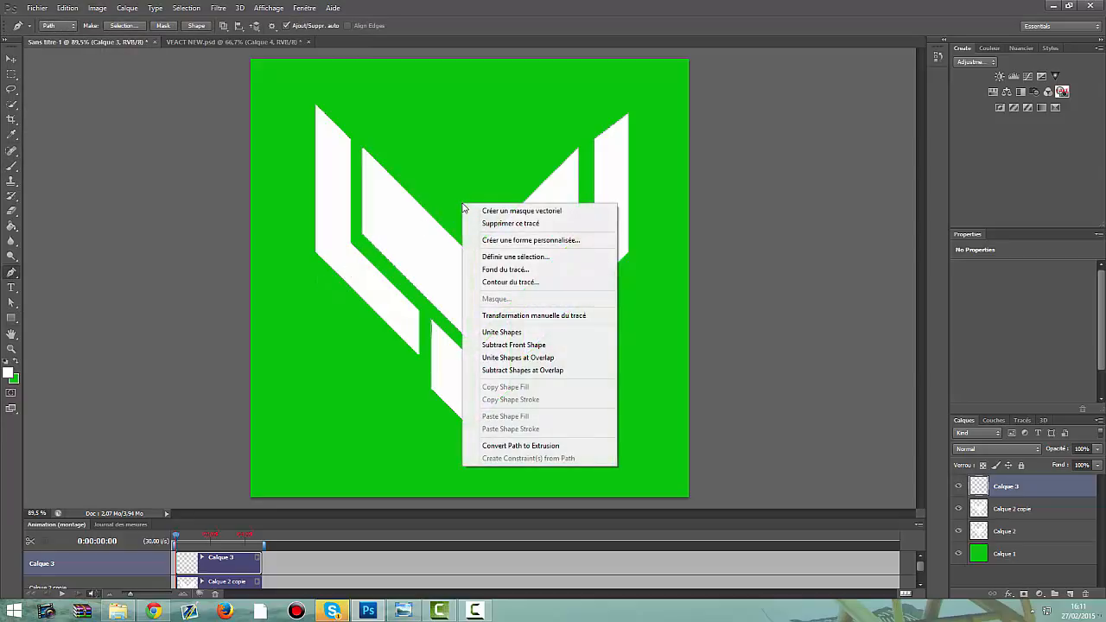
click(509, 283)
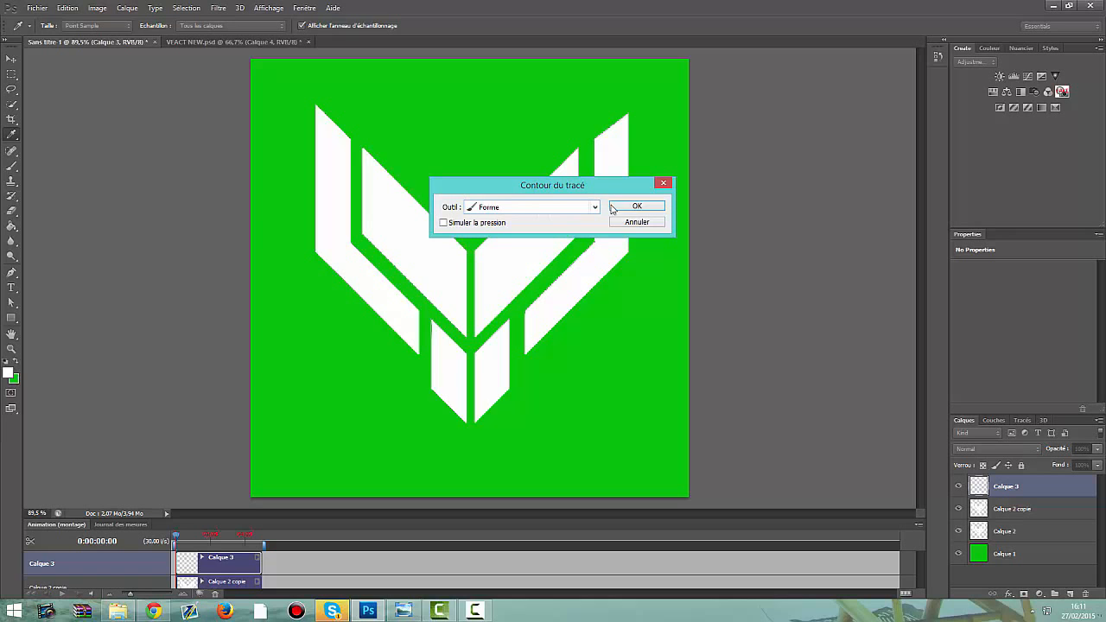
click(536, 208)
click(536, 219)
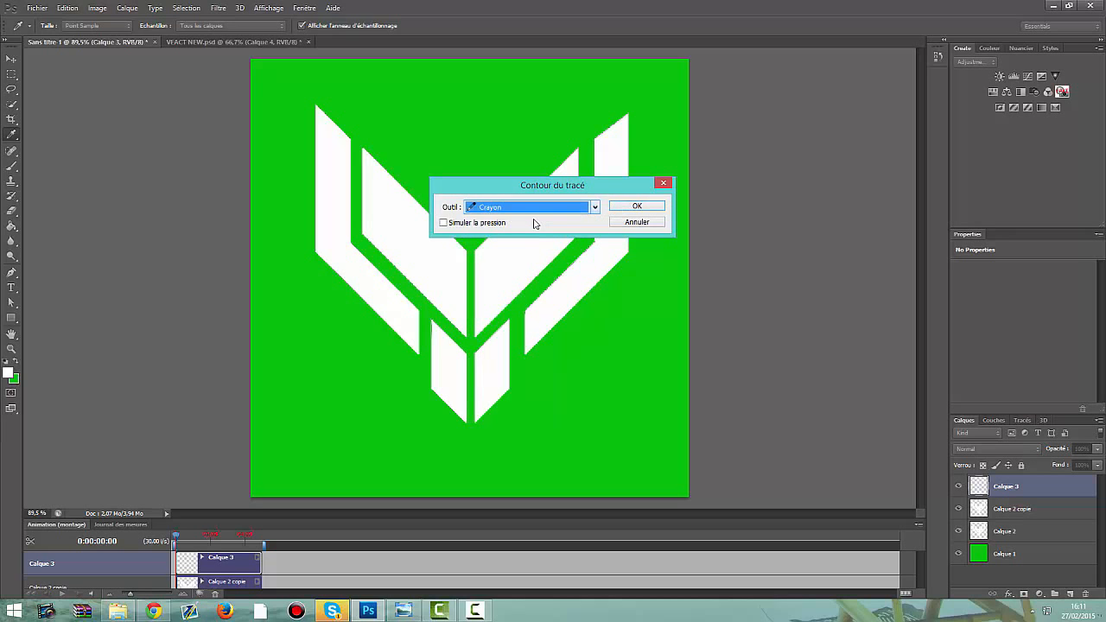
click(534, 209)
click(534, 232)
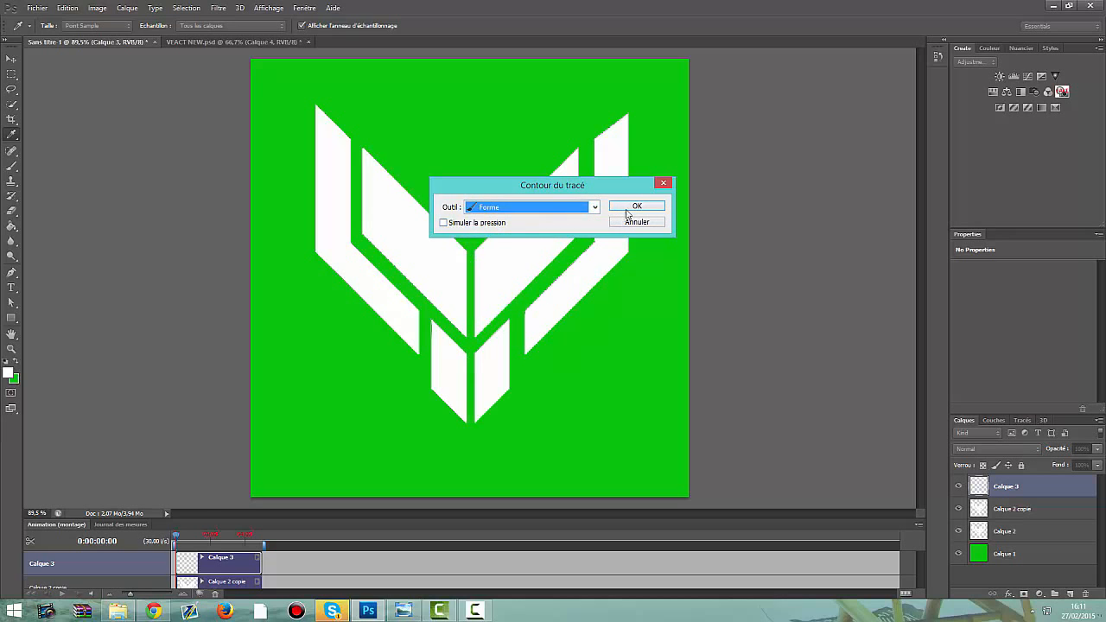
click(633, 208)
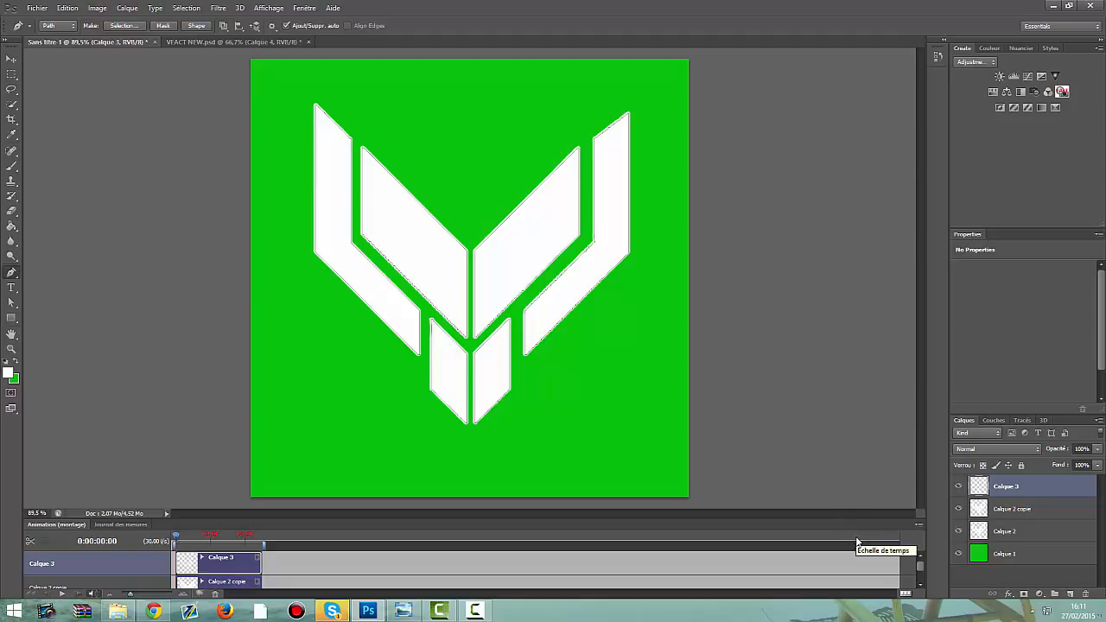
Delete the work path and return to the layer list.
click(1020, 421)
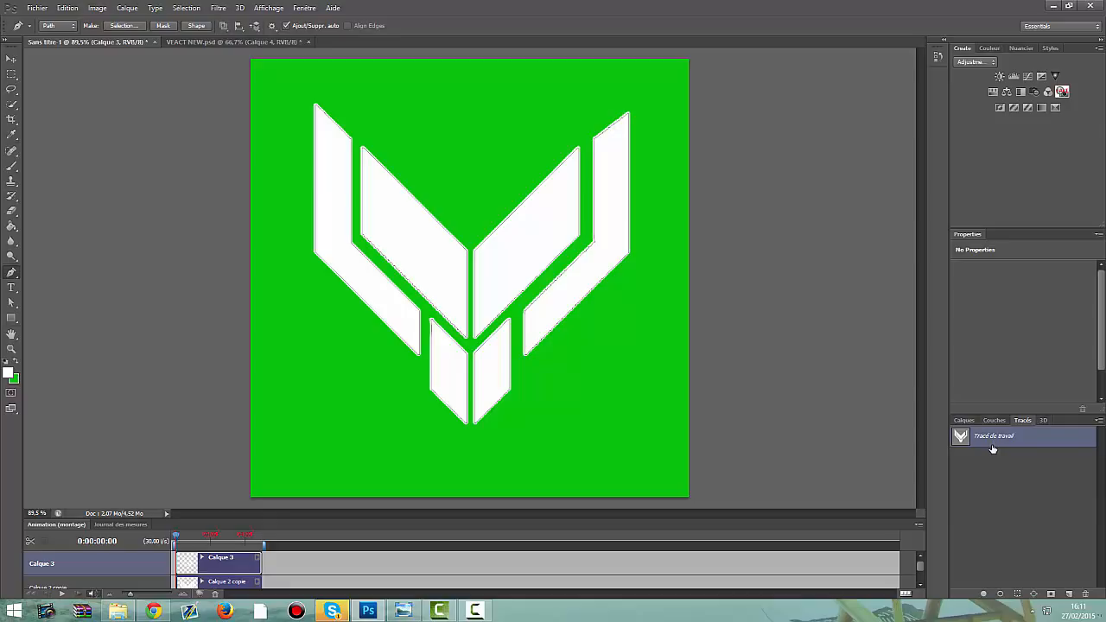
key(Delete)
click(964, 421)
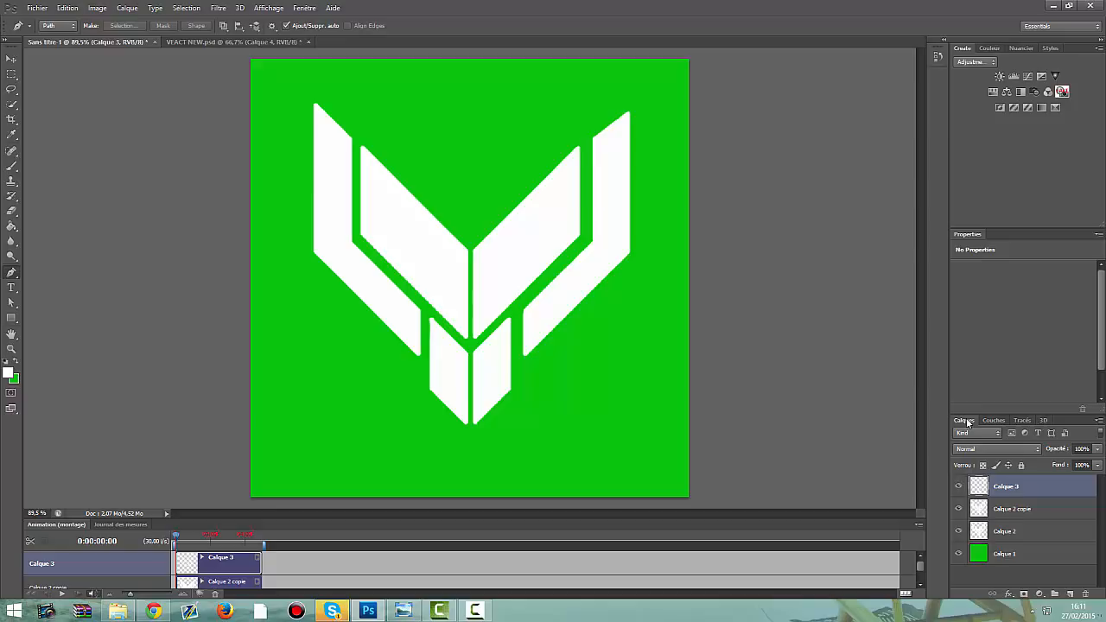
Hide the Calque 2 copie layer and set the opacity of Calque 2 to 30%.
click(960, 511)
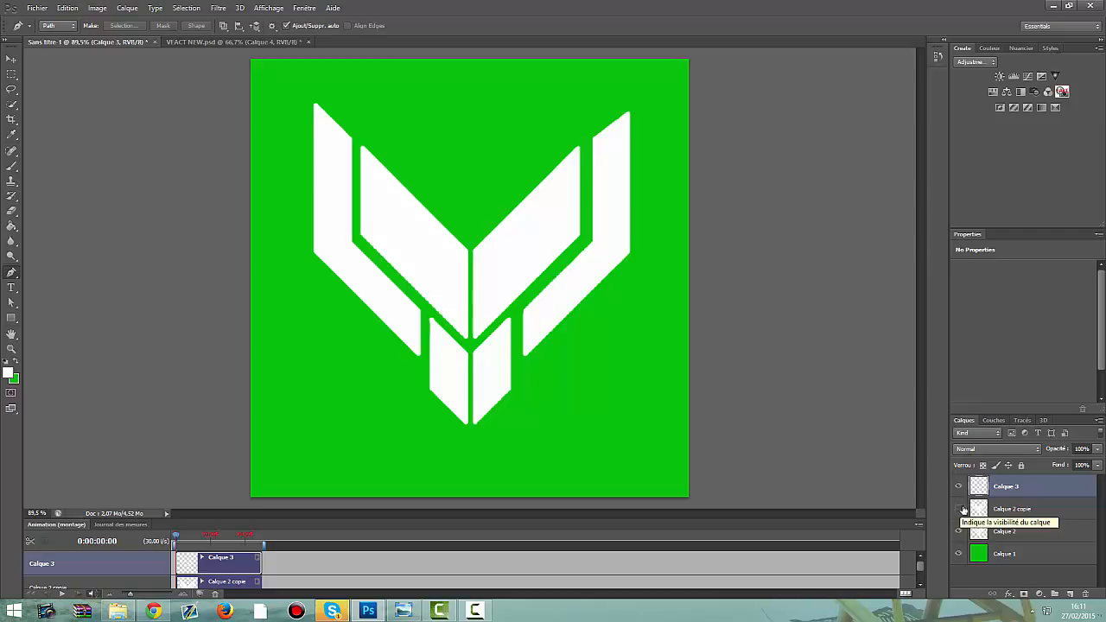
click(1012, 533)
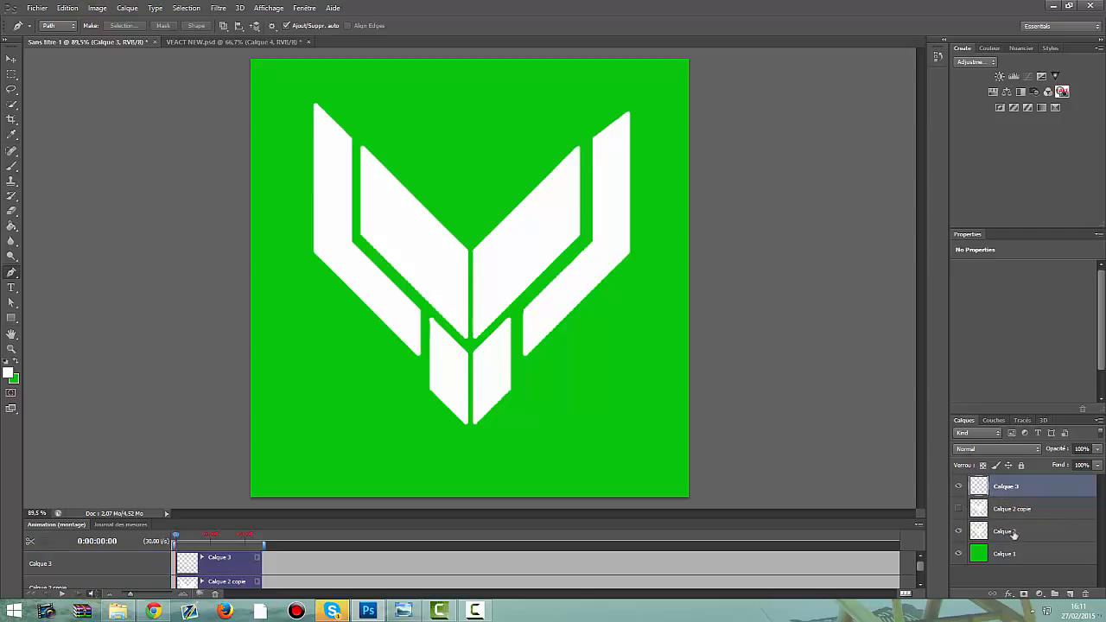
text(30)
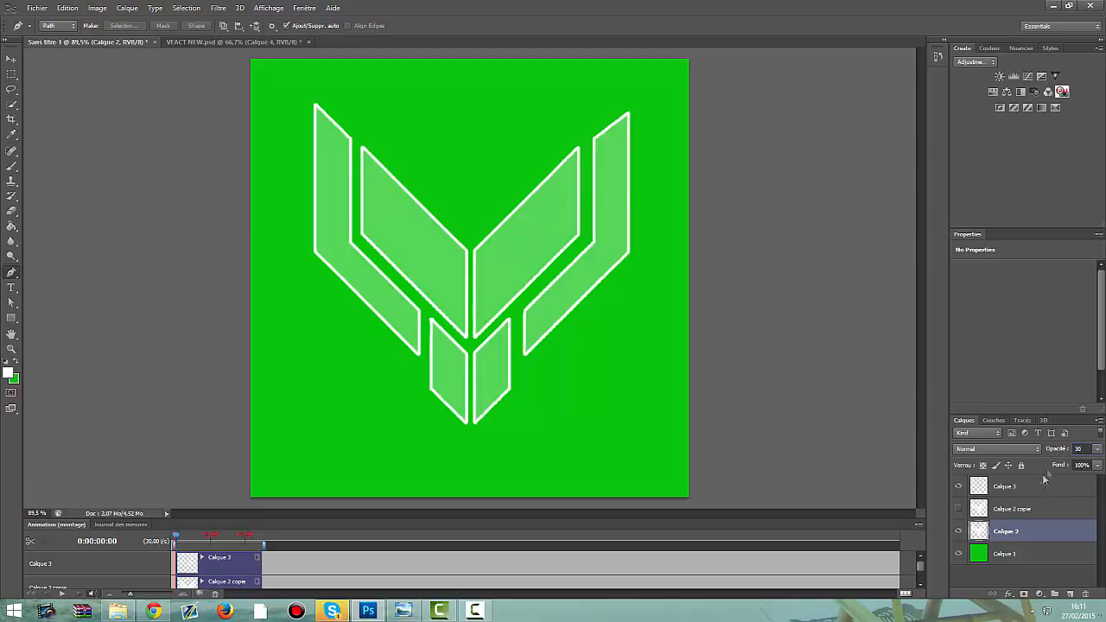
click(960, 512)
click(961, 511)
Open the hulk image from the image popout folder inside the PHOTOSHOP folder of Images.
click(11, 58)
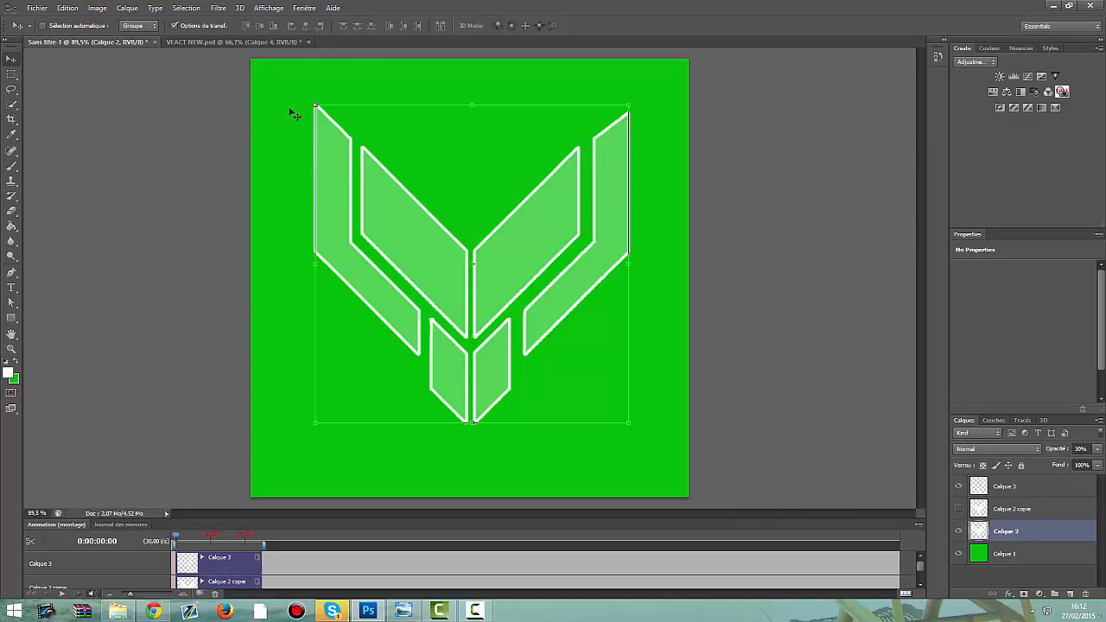
click(38, 7)
click(52, 30)
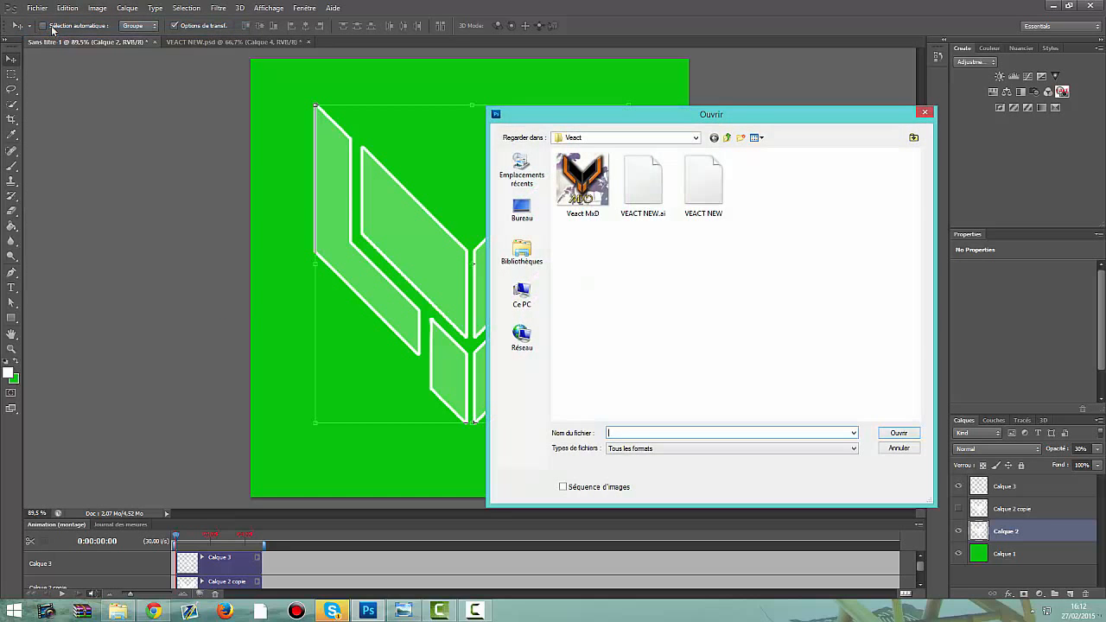
click(535, 252)
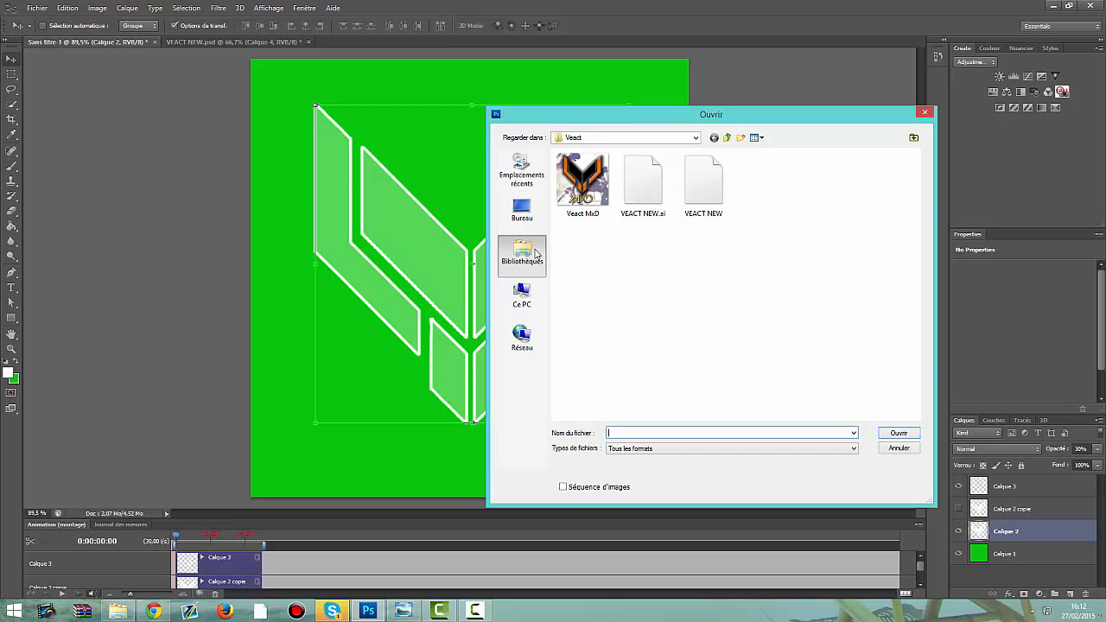
double_click(741, 164)
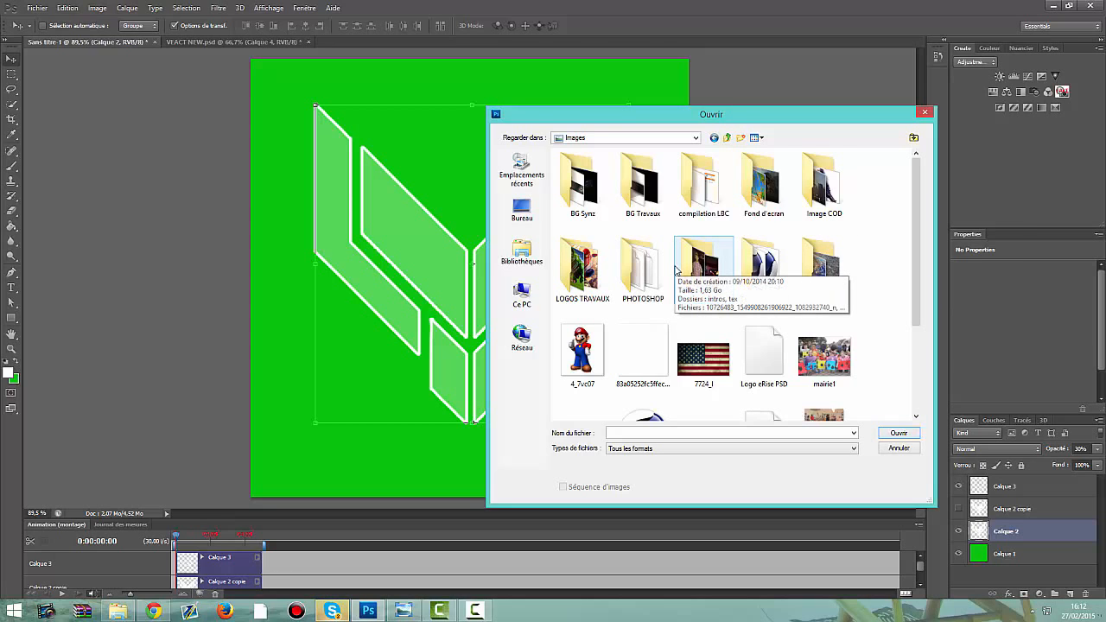
click(535, 260)
double_click(723, 169)
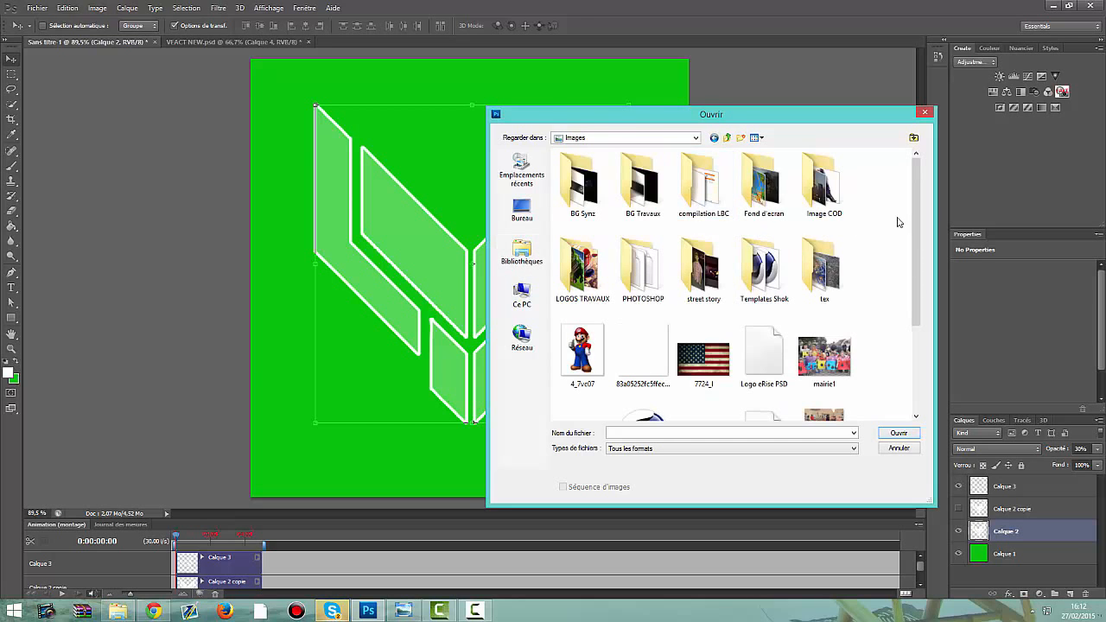
scroll(915, 231, down, 1)
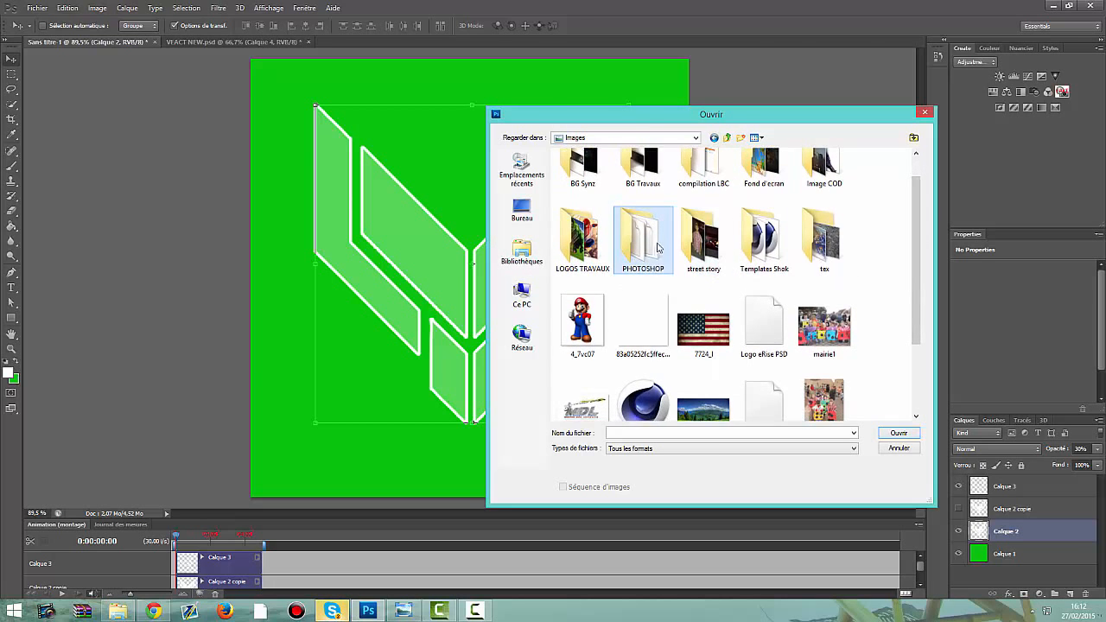
double_click(646, 255)
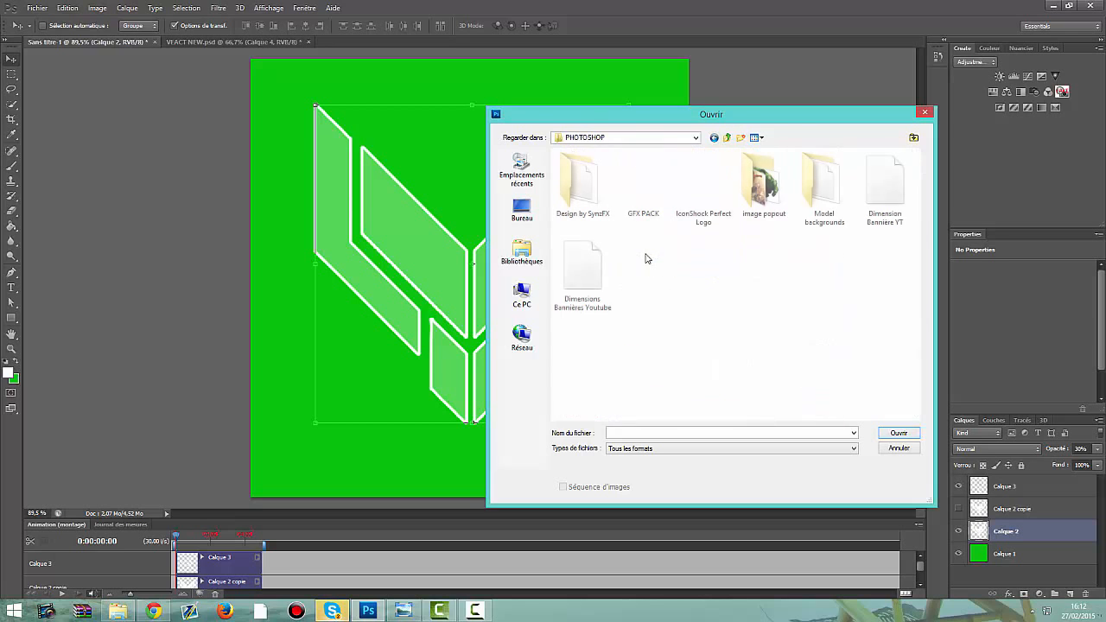
double_click(759, 204)
click(596, 199)
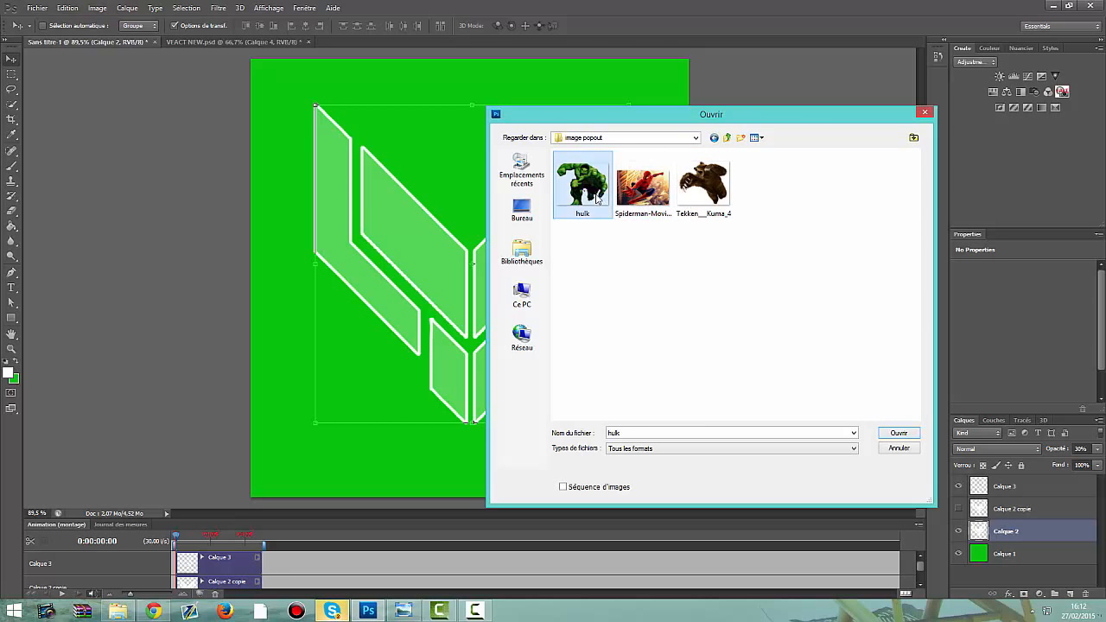
click(899, 433)
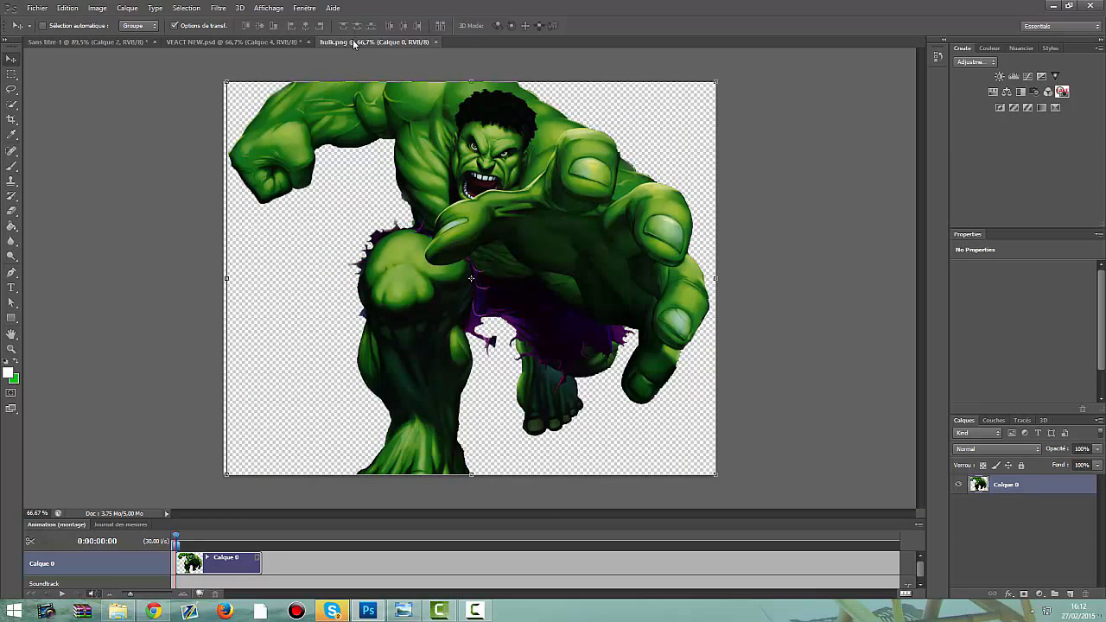
Copy the Hulk image from hulk.png into the Sans titre-1 document, then dock the hulk.png window and return to Sans titre-1.
drag(356, 42, 610, 106)
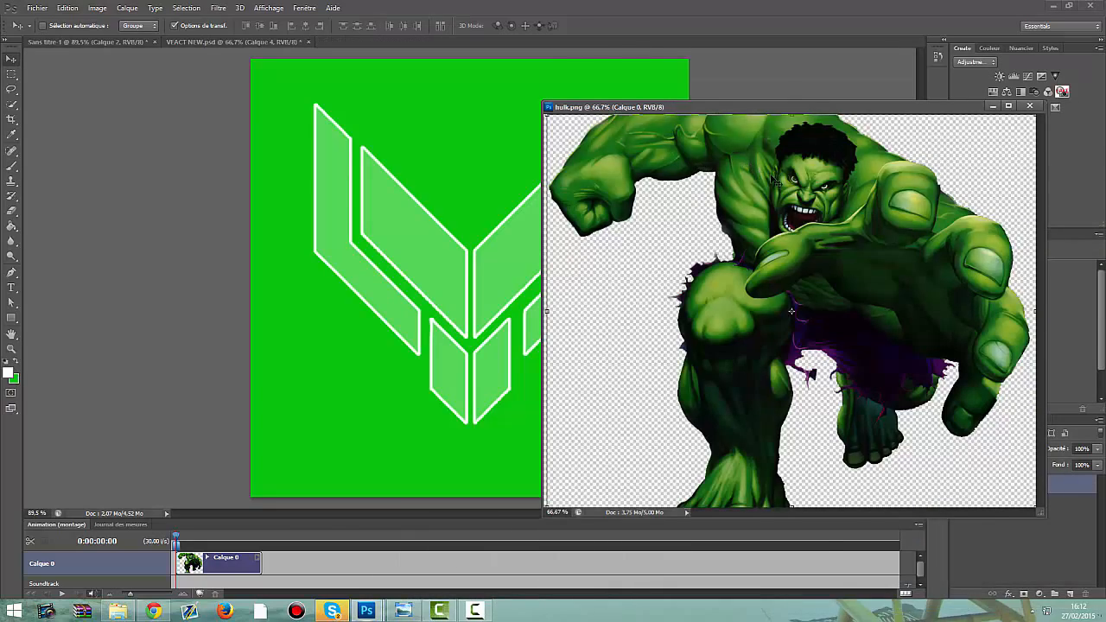
drag(799, 238, 505, 252)
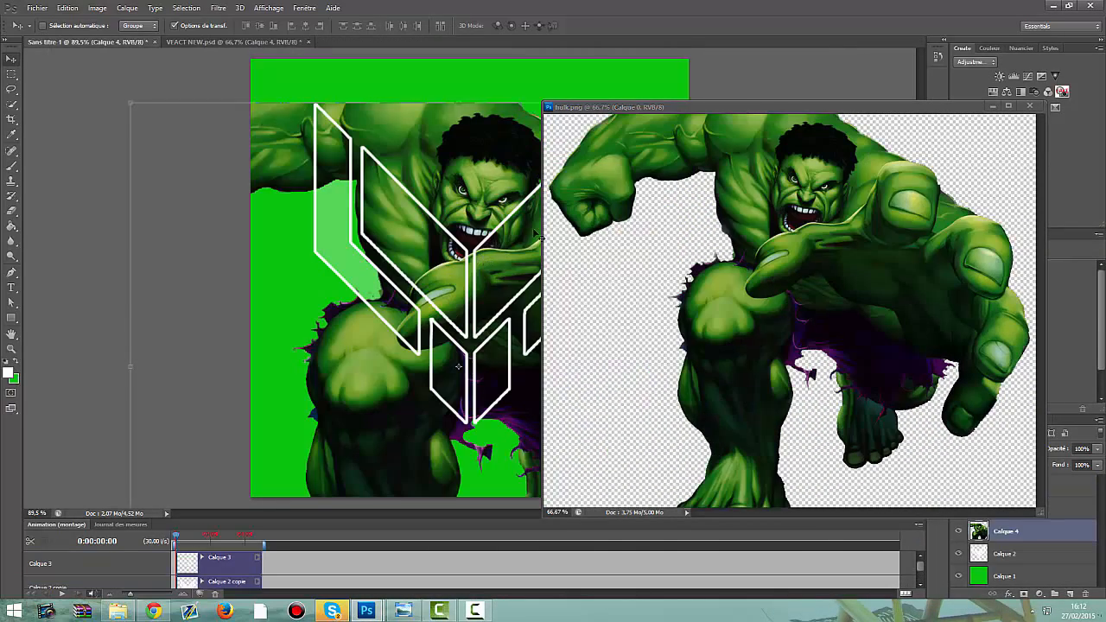
drag(706, 115, 262, 49)
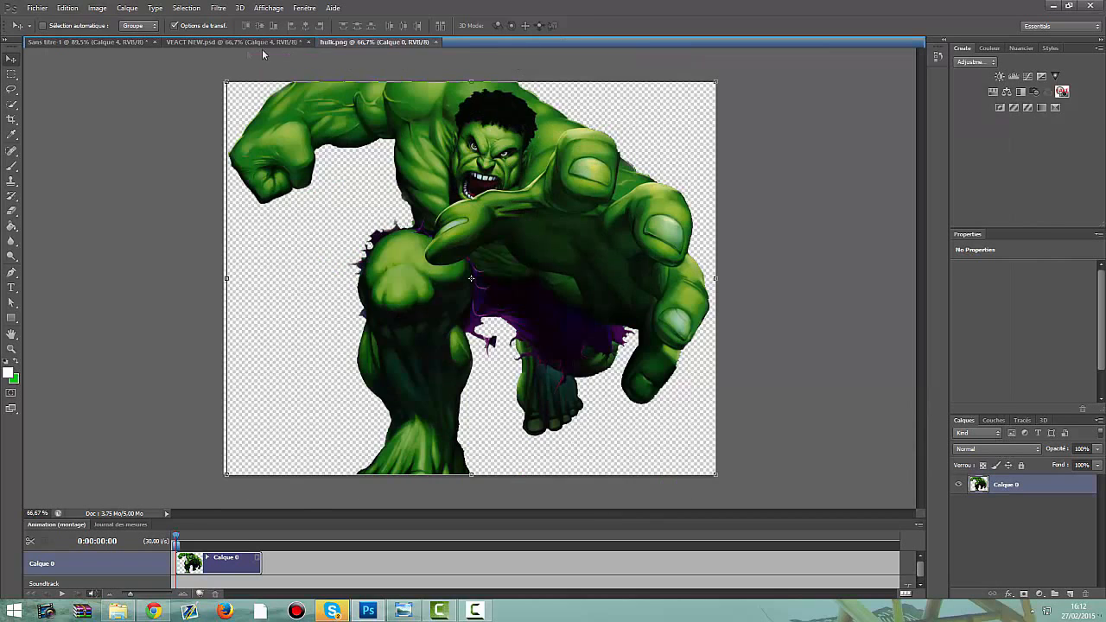
click(122, 40)
Position the Hulk layer (Calque 4) with its top edge at the canvas top and the face inside the logo's V.
drag(417, 160, 431, 130)
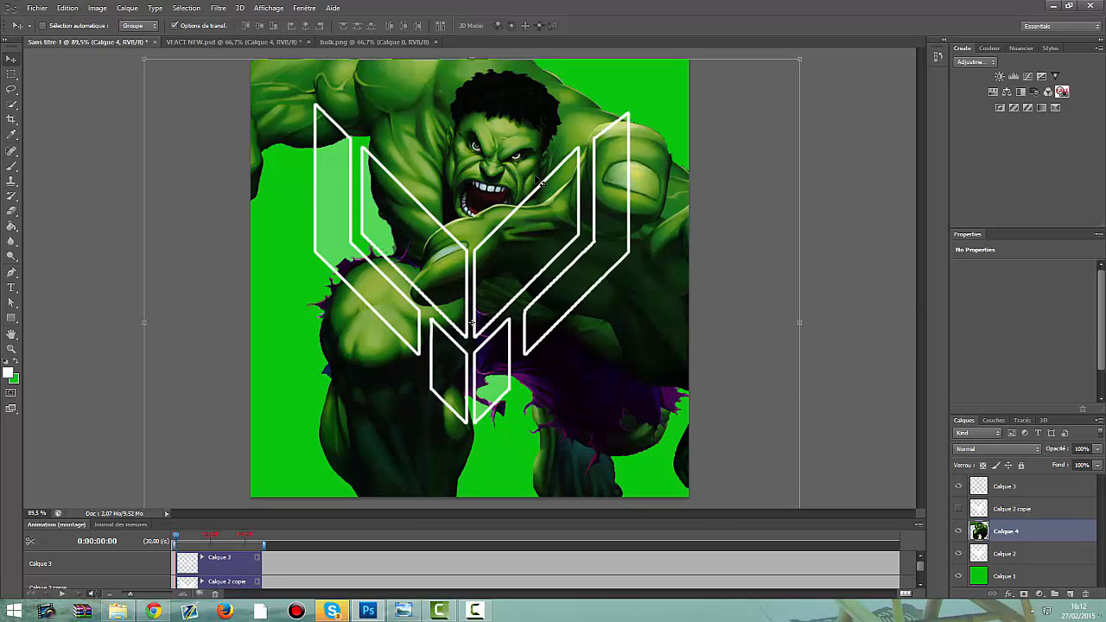
click(1004, 509)
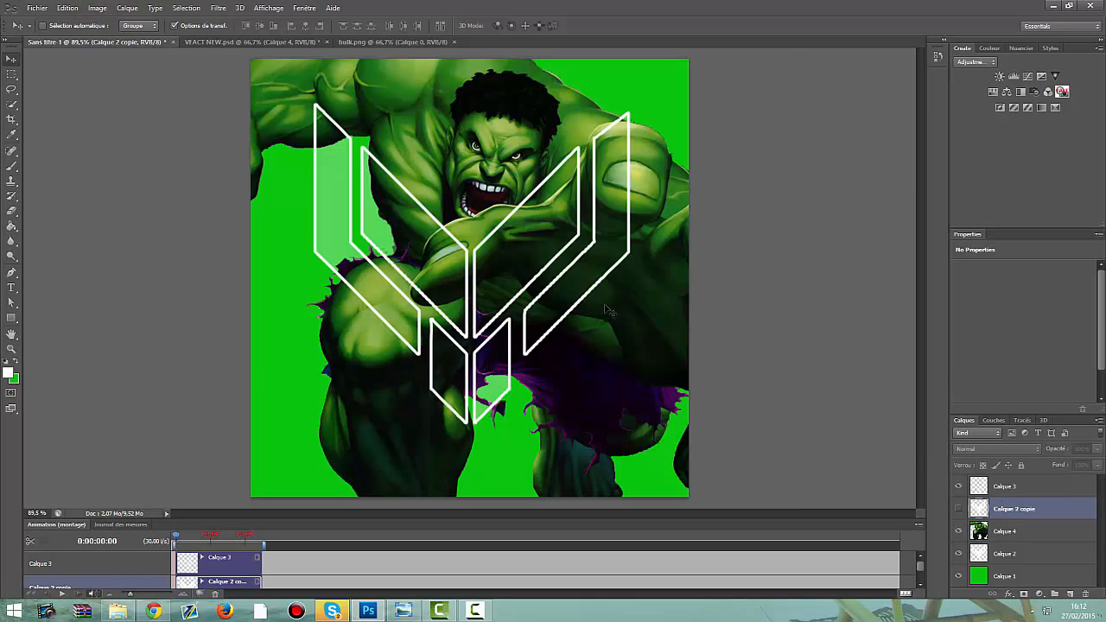
click(1004, 530)
drag(606, 350, 590, 354)
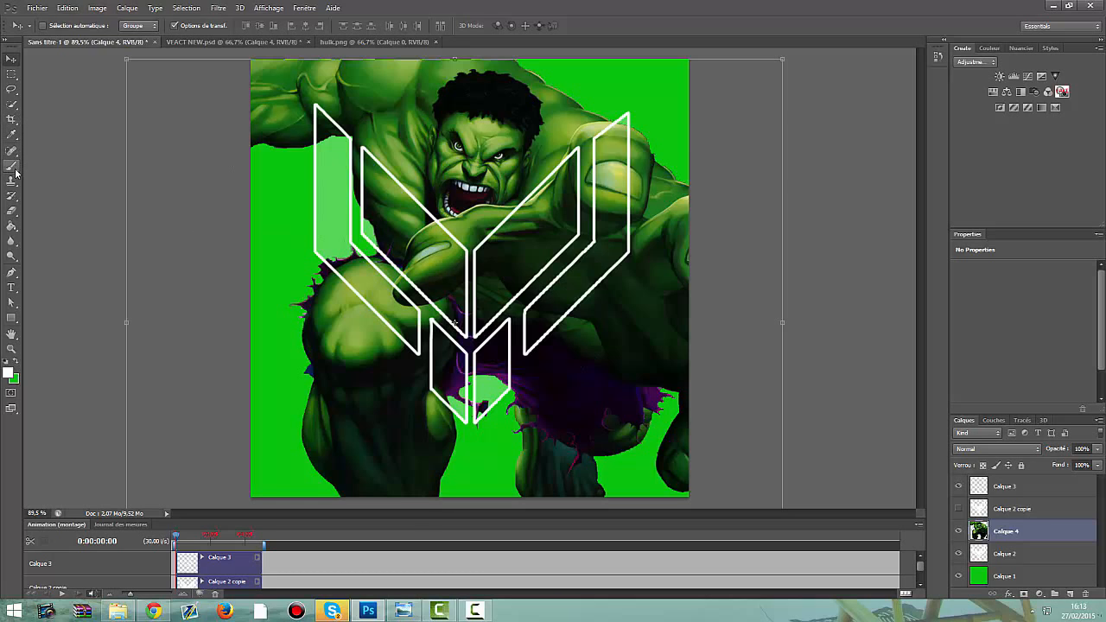
Set the Eraser to a 25 px hard round brush and try to erase on the hidden Calque 2 copie layer.
click(12, 211)
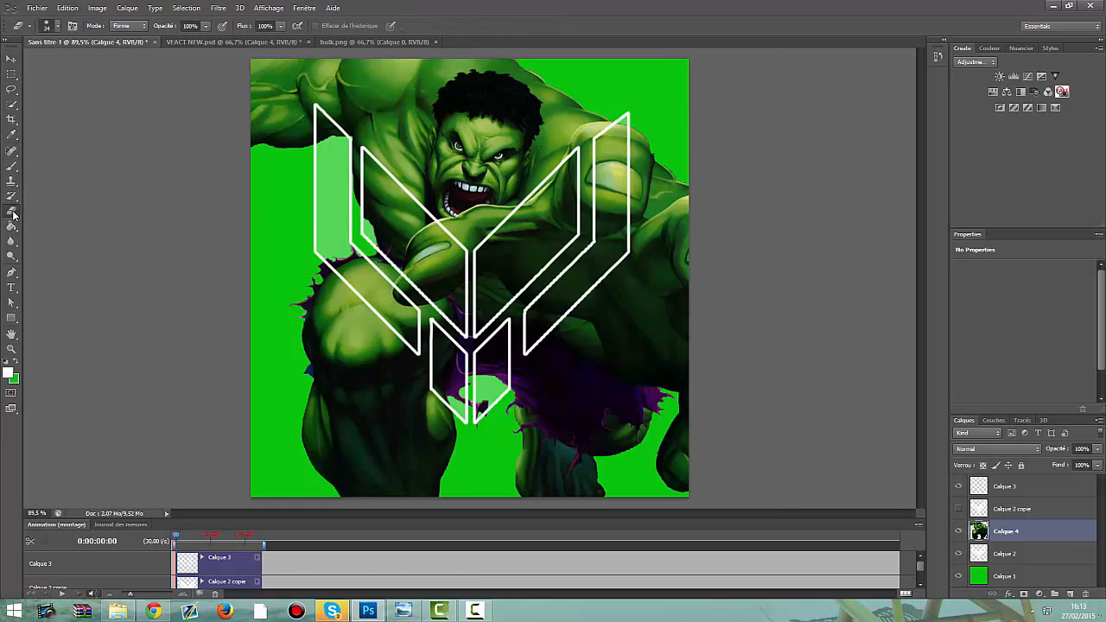
click(1006, 510)
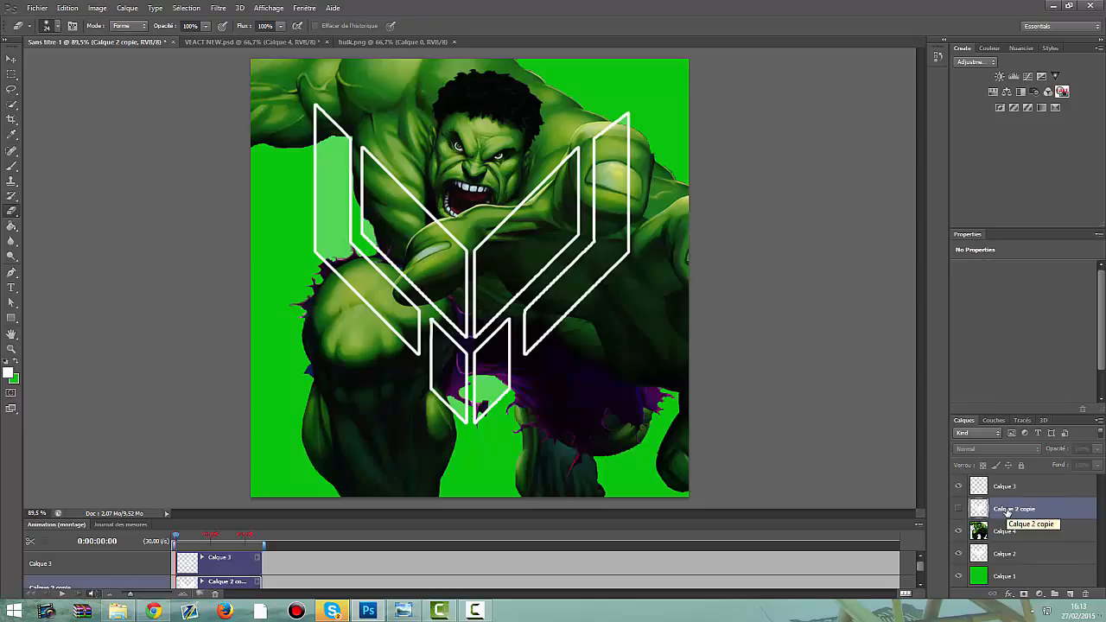
click(57, 27)
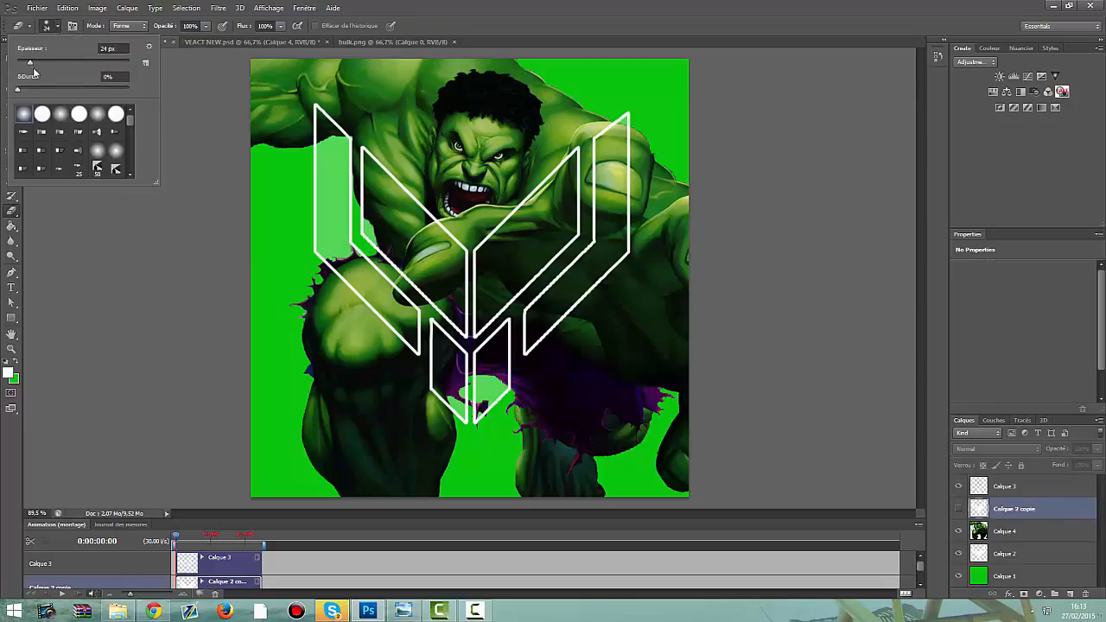
drag(31, 68, 30, 68)
click(42, 115)
click(385, 181)
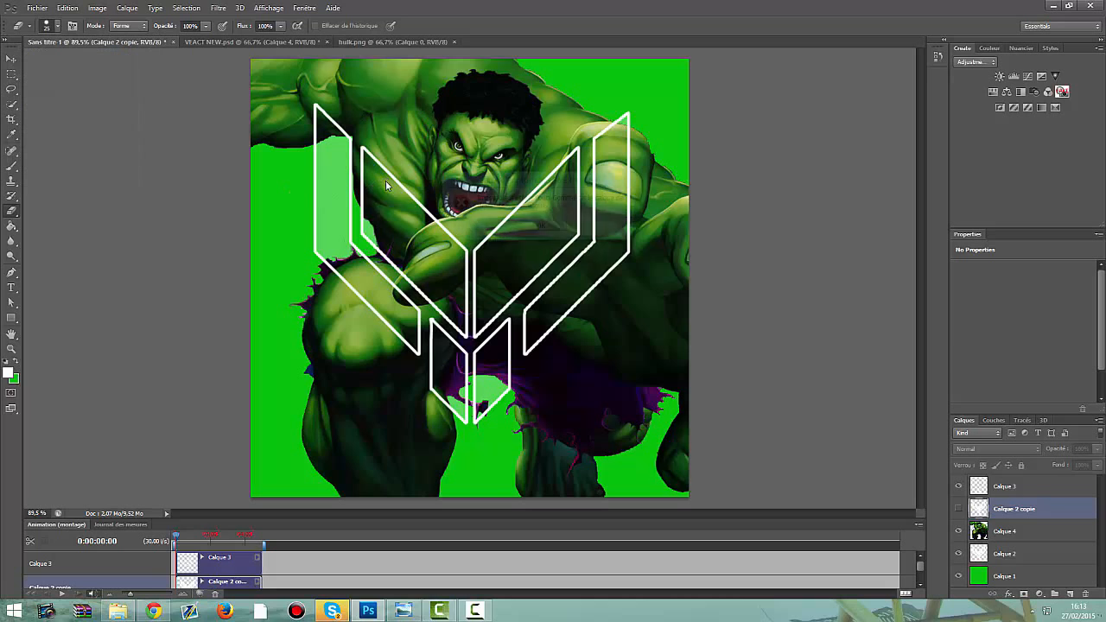
click(531, 226)
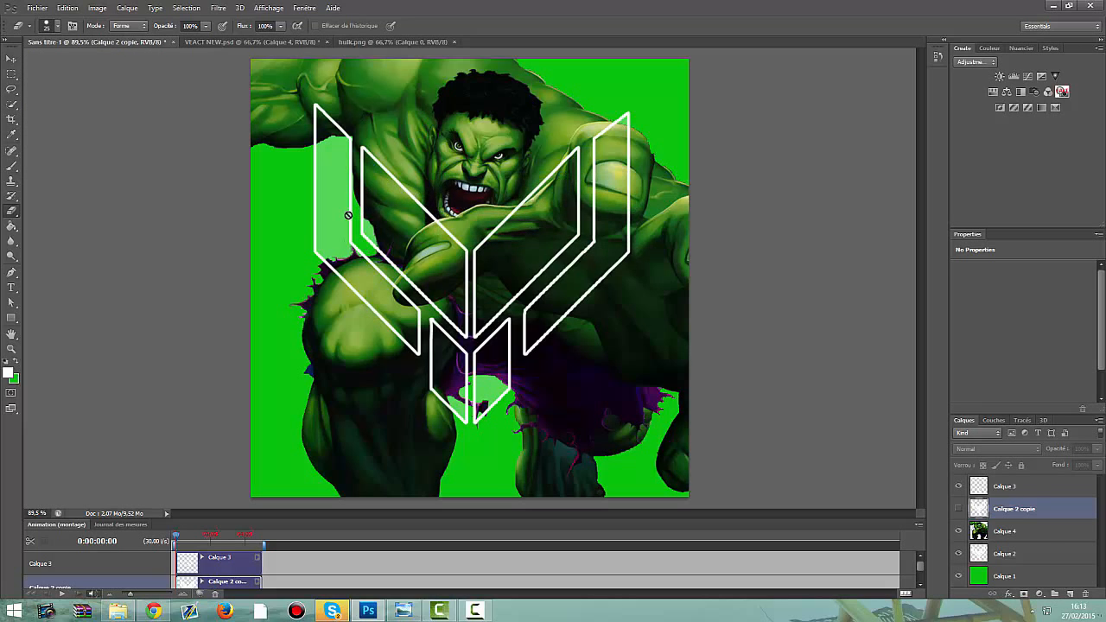
Show the Calque 2 copie layer and set its opacity to 30%.
click(958, 508)
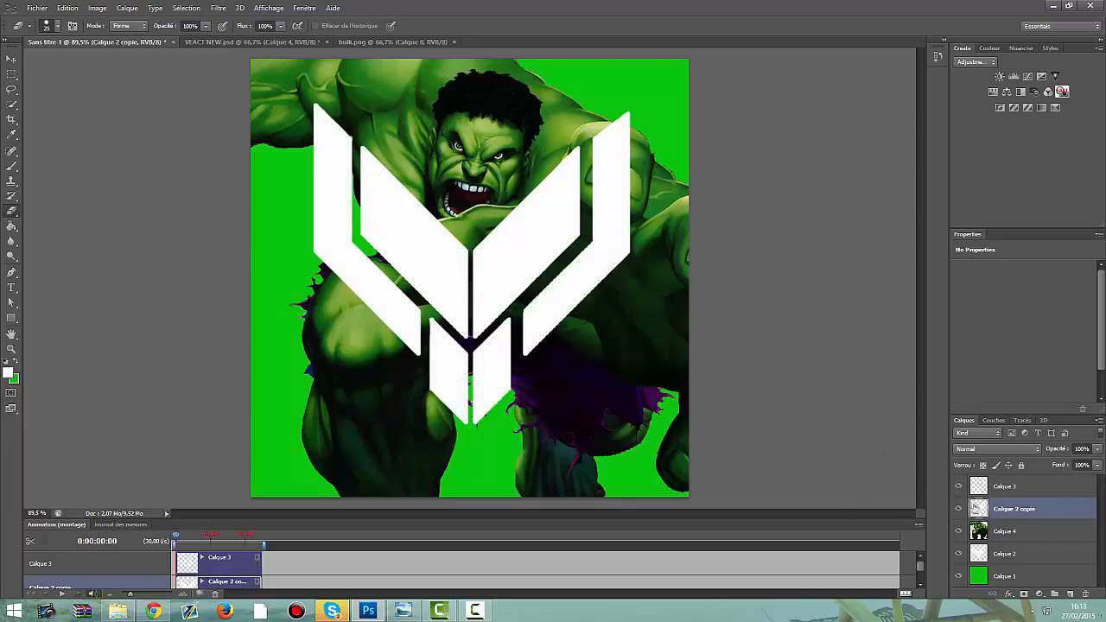
click(1062, 448)
text(30)
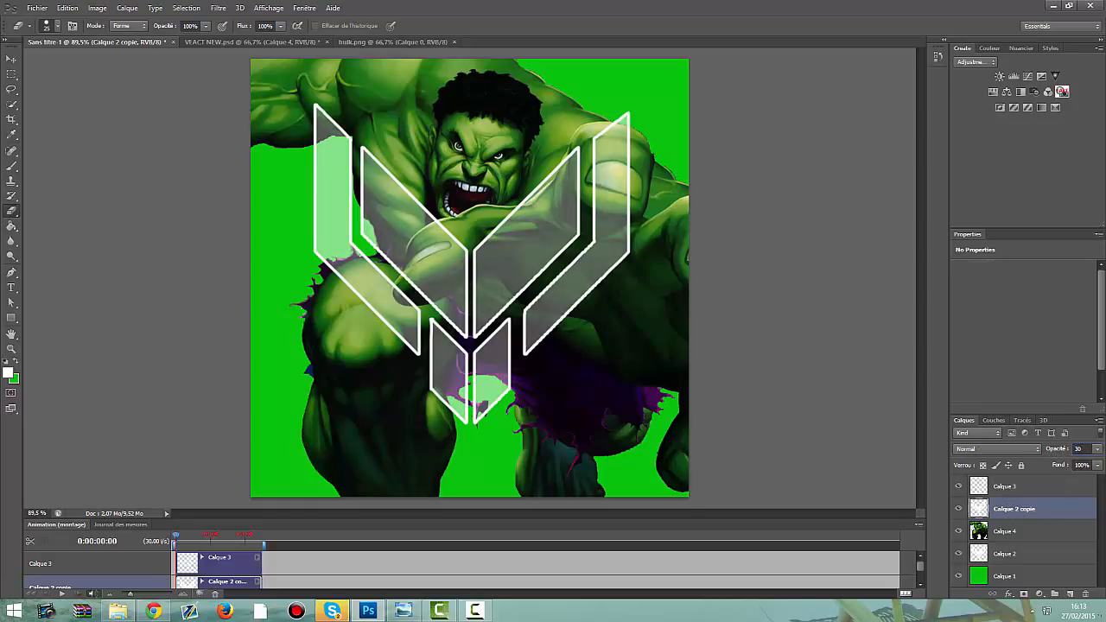
mouse_move(343, 232)
mouse_down()
mouse_move(296, 192)
mouse_move(323, 154)
mouse_move(368, 162)
mouse_up()
Reduce the Eraser size to 15 px and erase a spot of the Calque 2 copie fill on the Hulk's thumb.
click(11, 348)
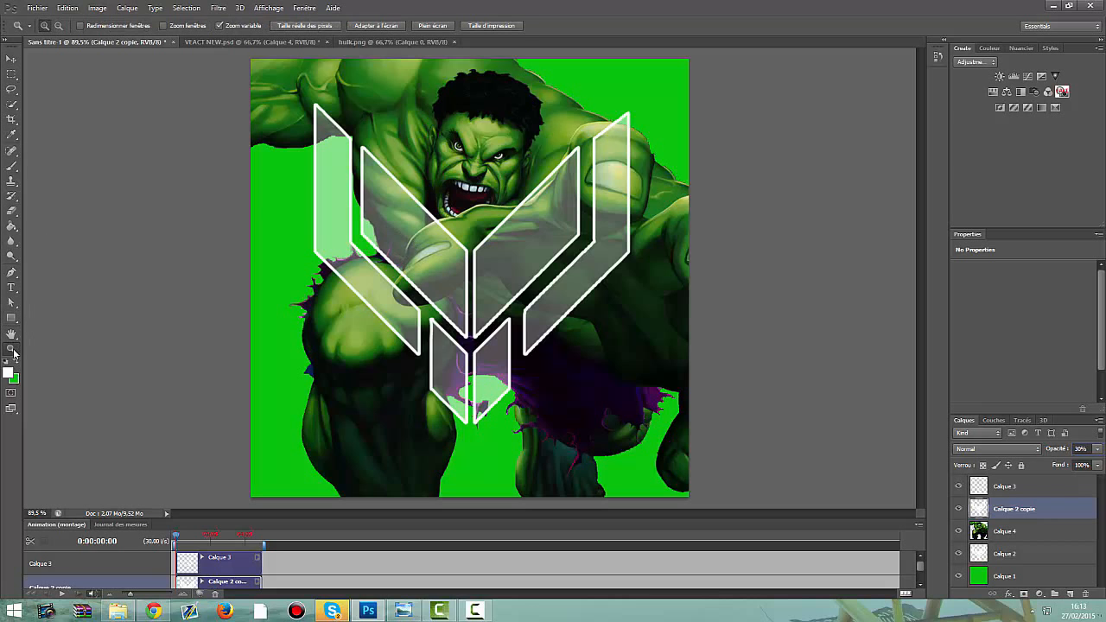
click(442, 240)
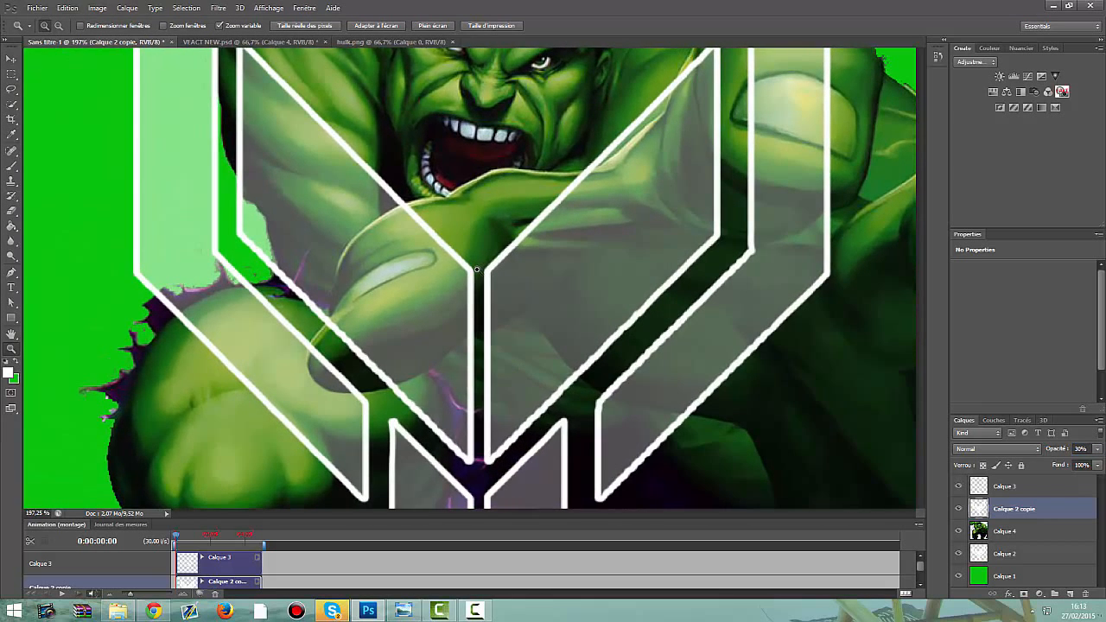
drag(399, 269, 403, 273)
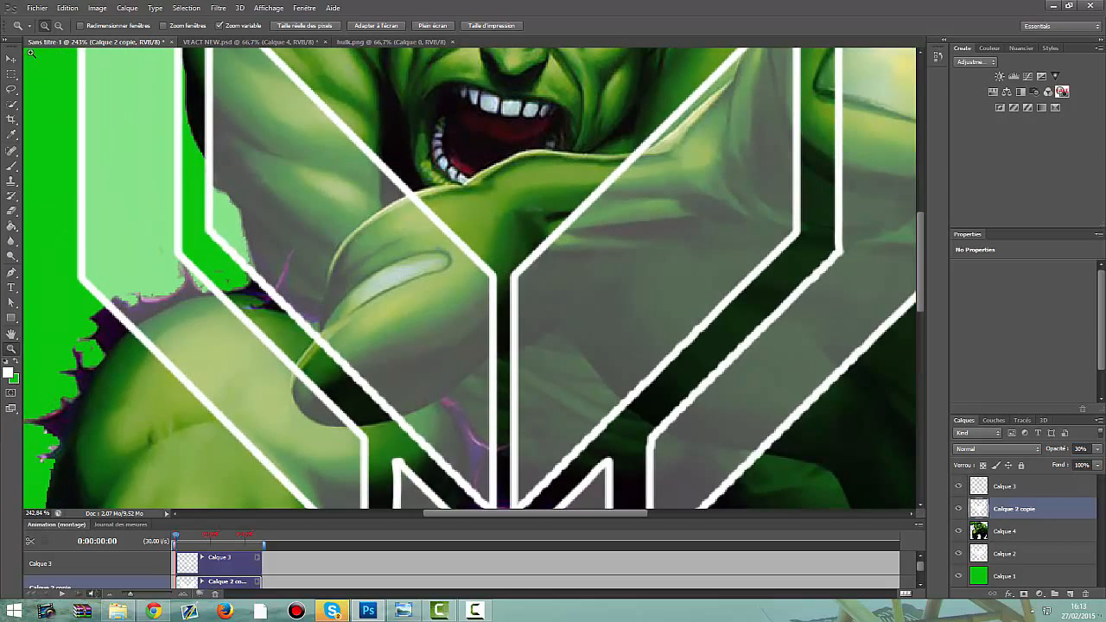
click(12, 210)
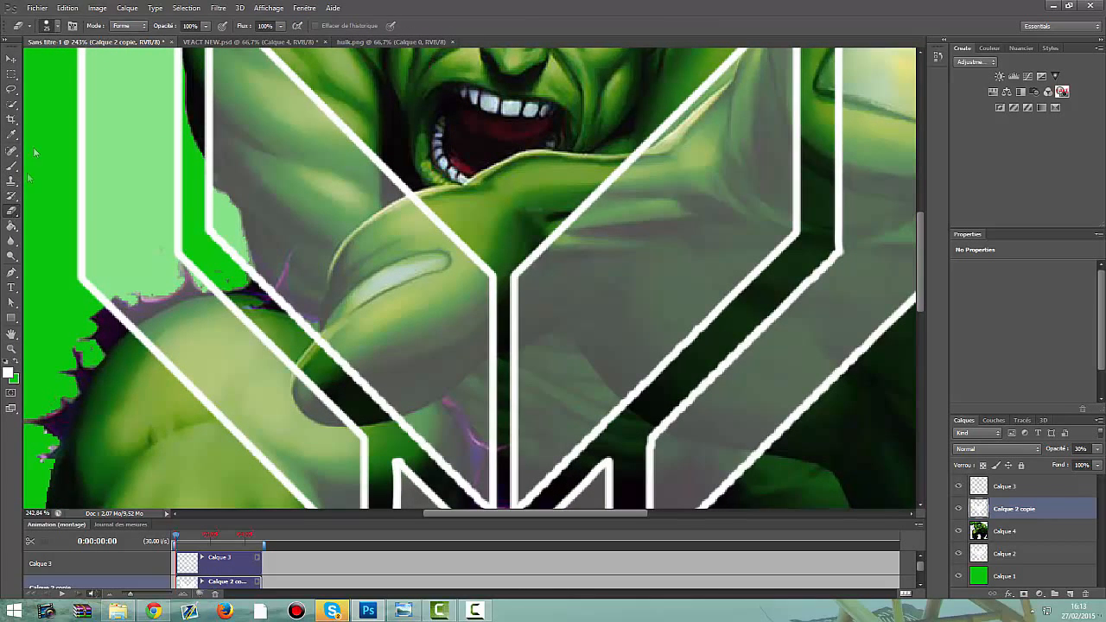
click(57, 26)
drag(30, 64, 25, 64)
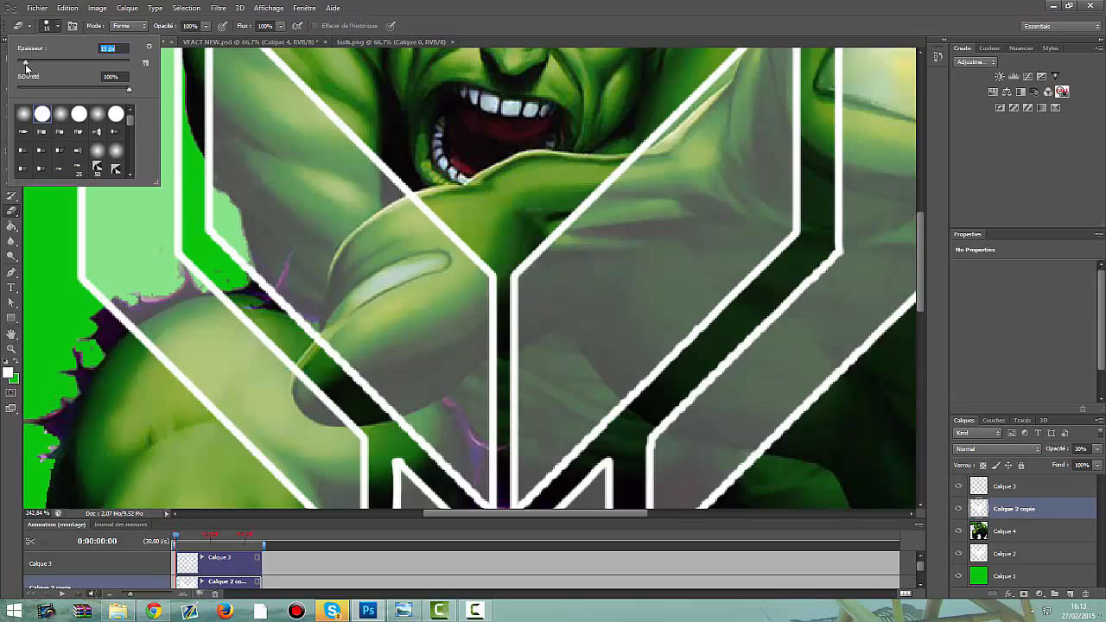
click(413, 205)
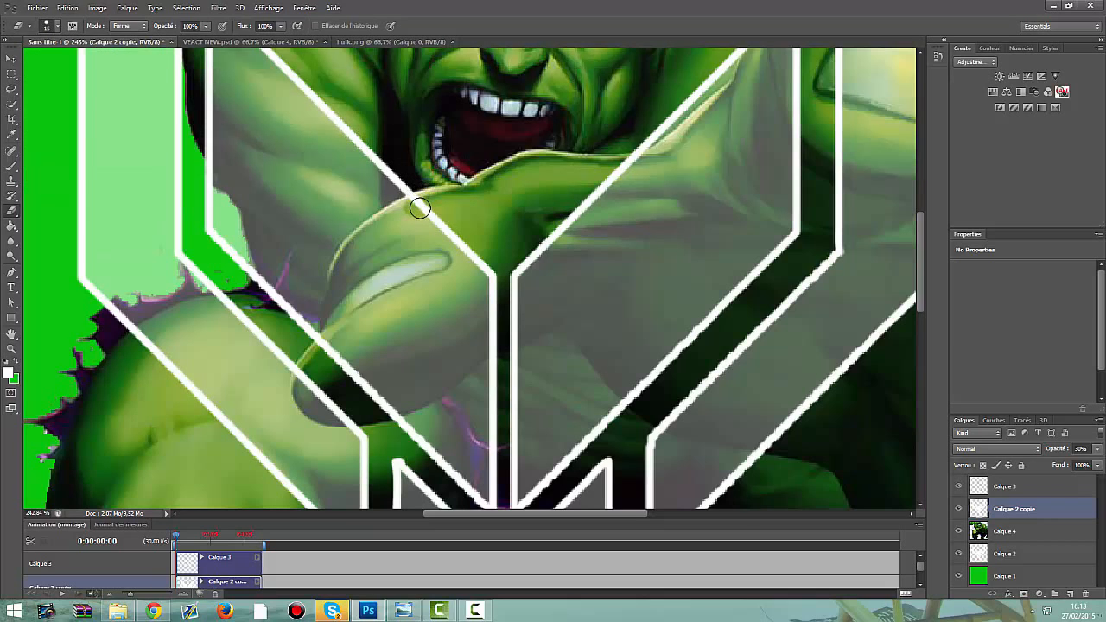
On Calque 3, erase the white outline of the inner left logo panel where it crosses the Hulk's thumb.
click(1013, 557)
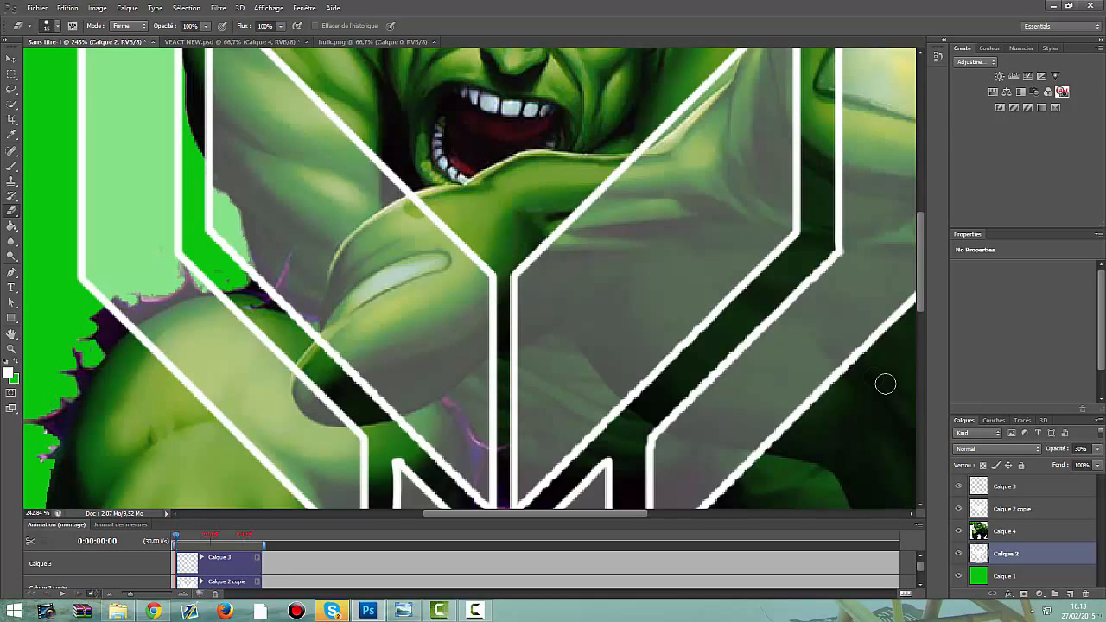
click(1006, 489)
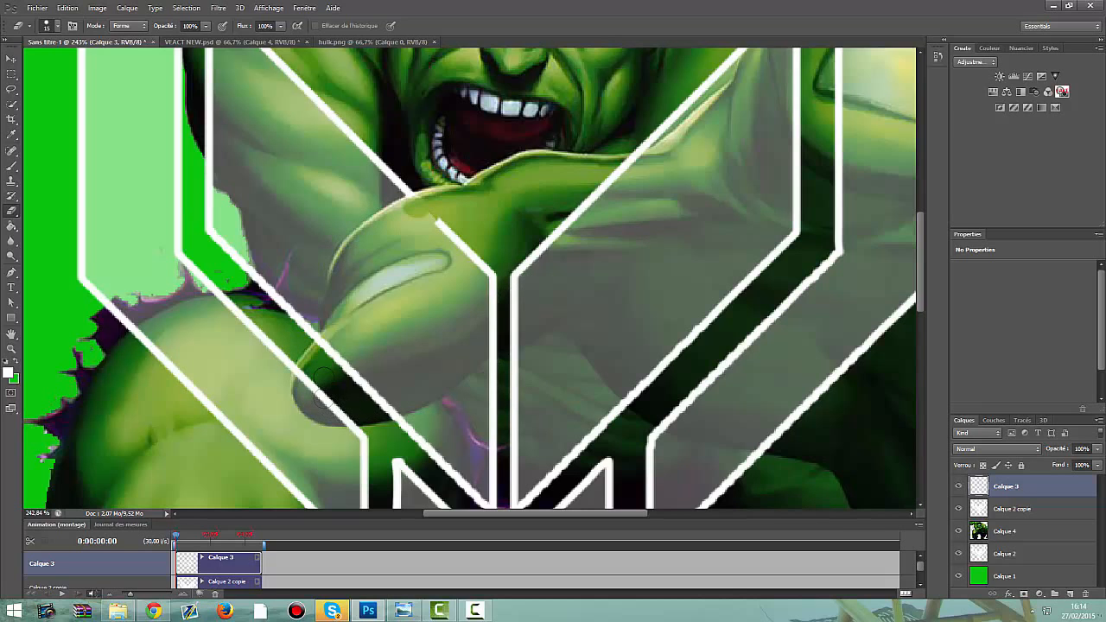
mouse_move(409, 218)
mouse_down()
mouse_move(412, 205)
mouse_move(482, 275)
mouse_move(486, 342)
mouse_move(489, 289)
mouse_move(474, 250)
mouse_move(482, 347)
mouse_up()
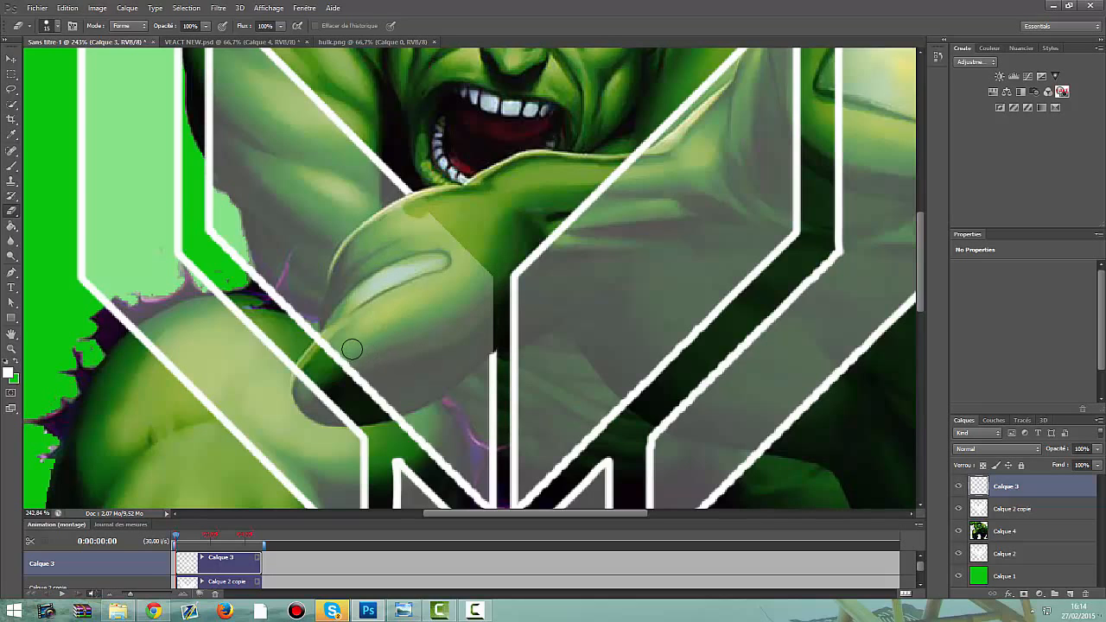
mouse_move(327, 343)
mouse_down()
mouse_move(398, 413)
mouse_move(380, 397)
mouse_up()
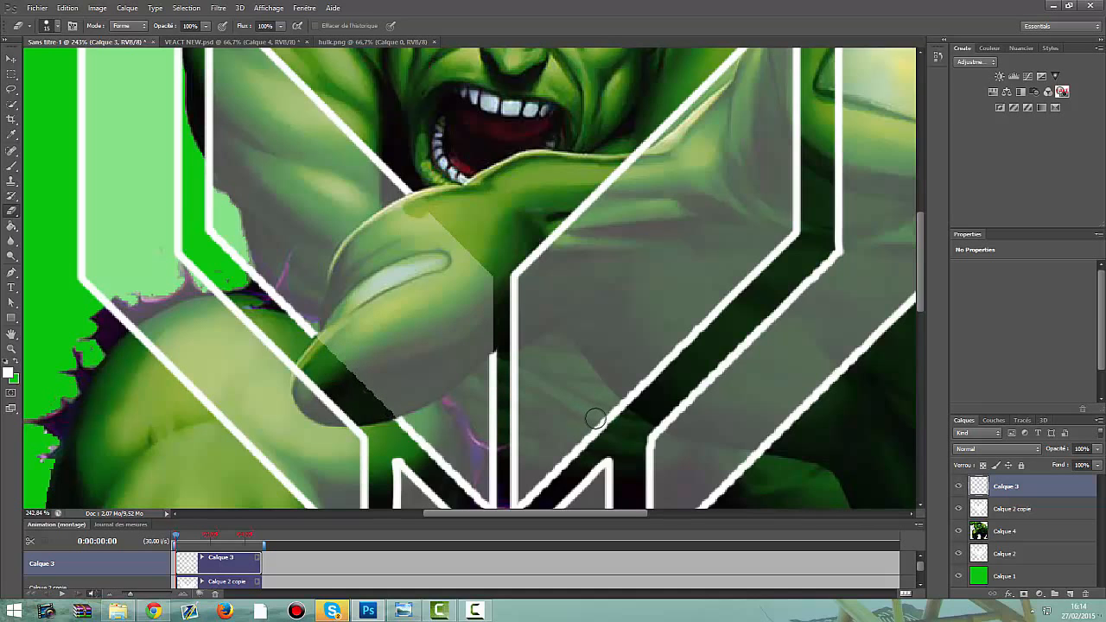
Erase the white outline of the outer left logo panel where it crosses the tip of the Hulk's thumb.
scroll(610, 396, down, 1)
scroll(610, 397, down, 3)
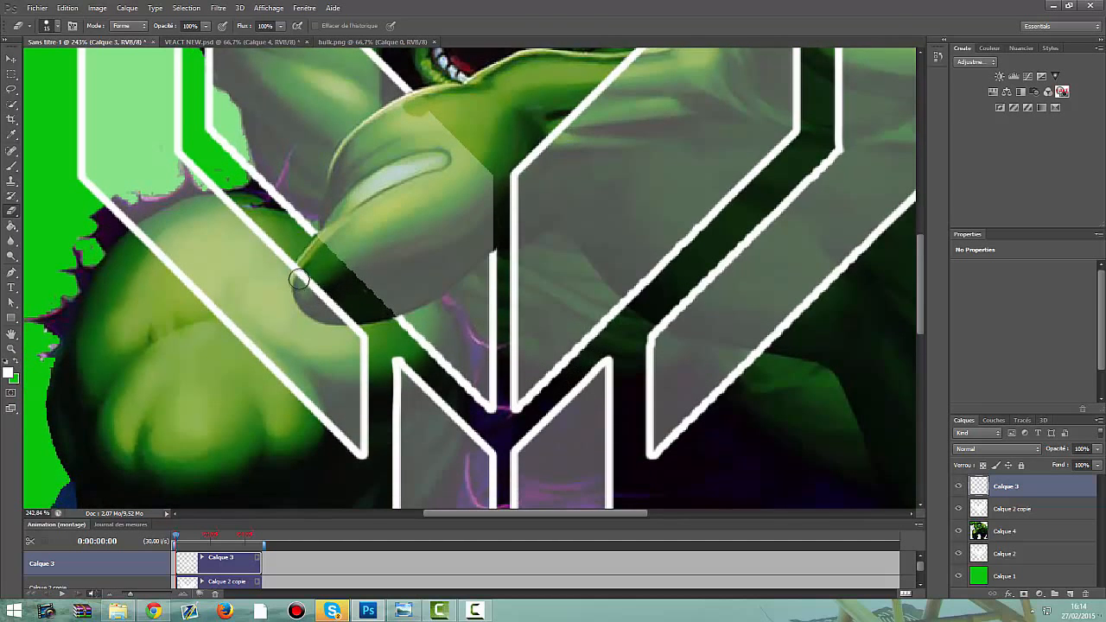
drag(304, 273, 348, 318)
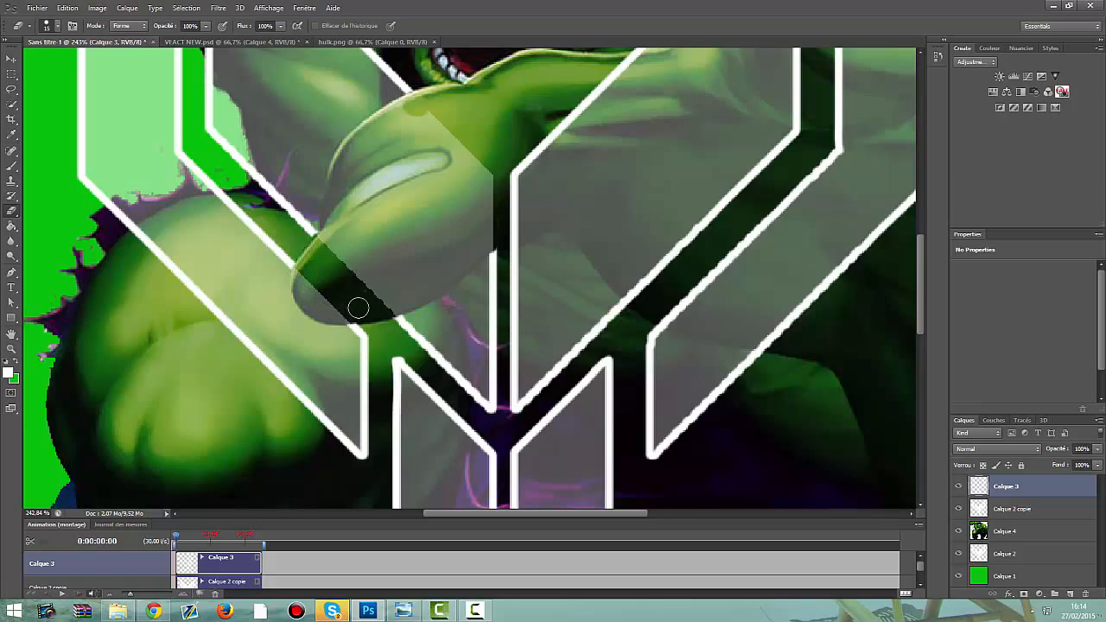
click(12, 349)
key(ctrl+0)
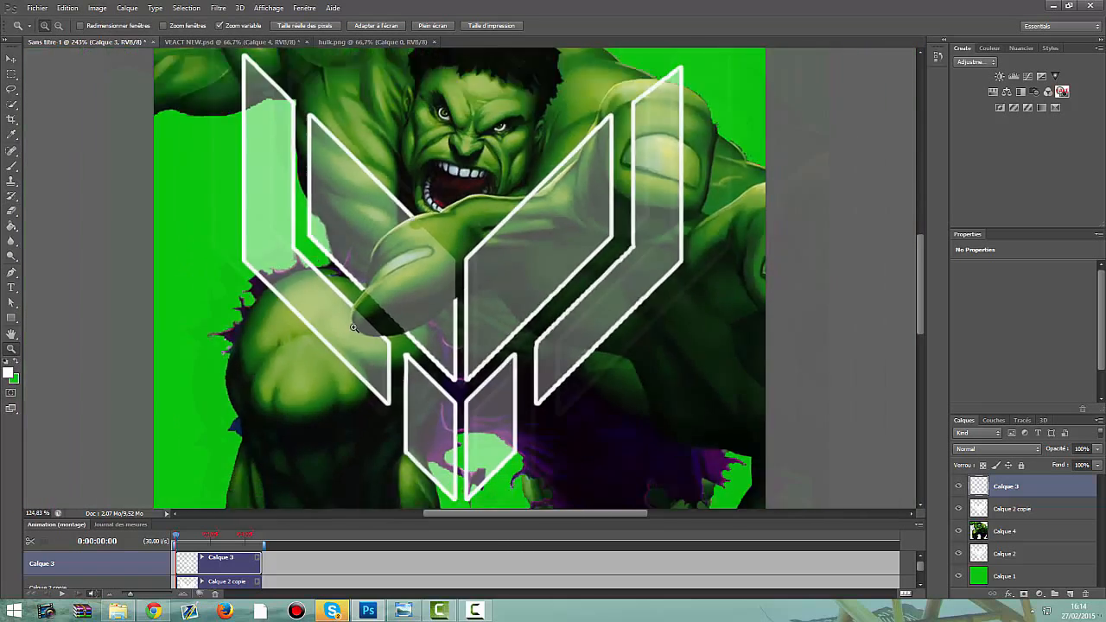
On Calque 3, erase the white outline of the inner right logo panel where it crosses the Hulk's large front fingertip.
drag(603, 212, 743, 215)
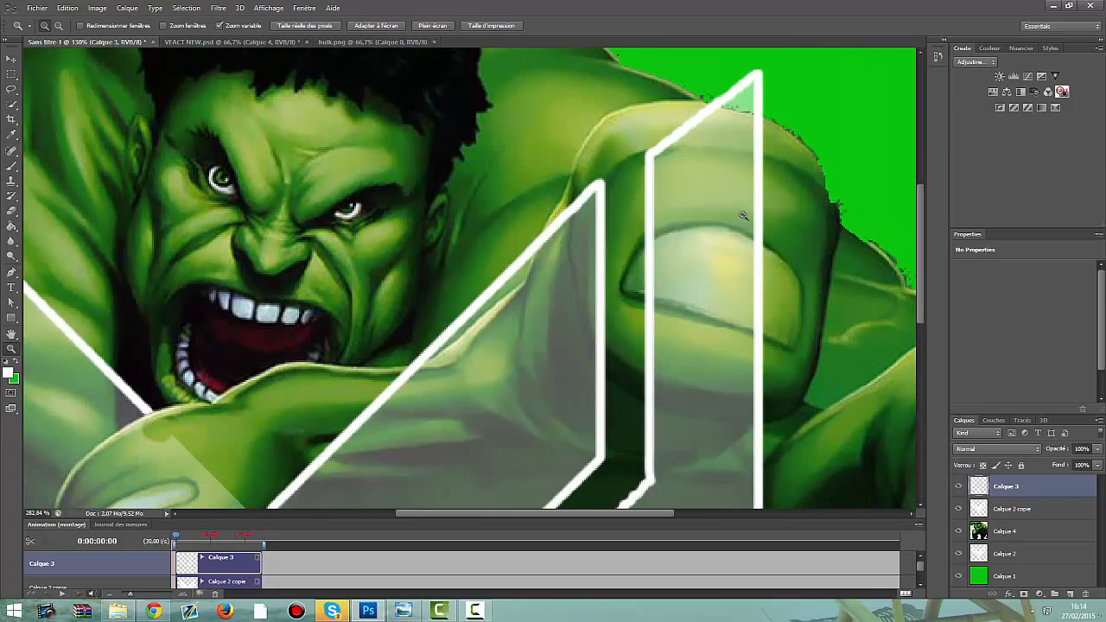
click(12, 209)
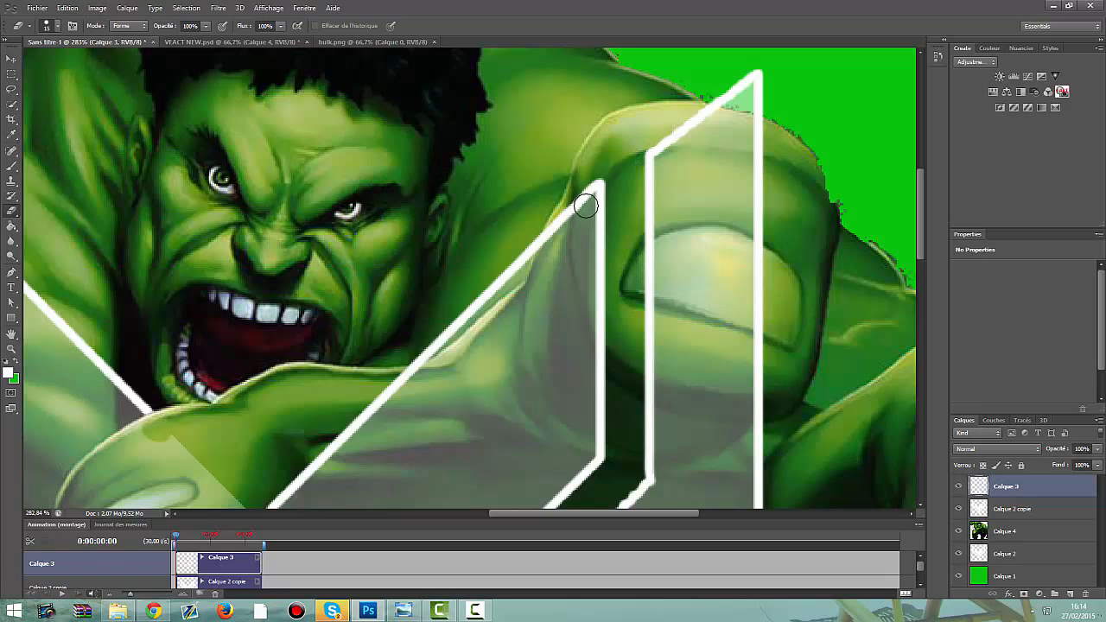
drag(587, 208, 601, 187)
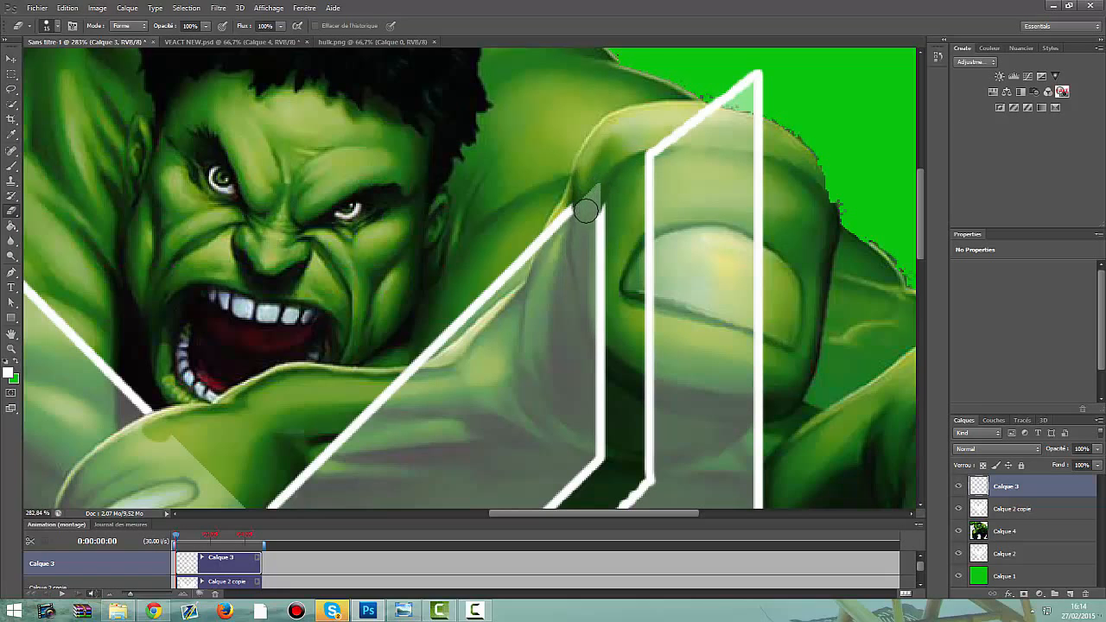
mouse_move(587, 200)
mouse_down()
mouse_move(604, 247)
mouse_move(593, 364)
mouse_up()
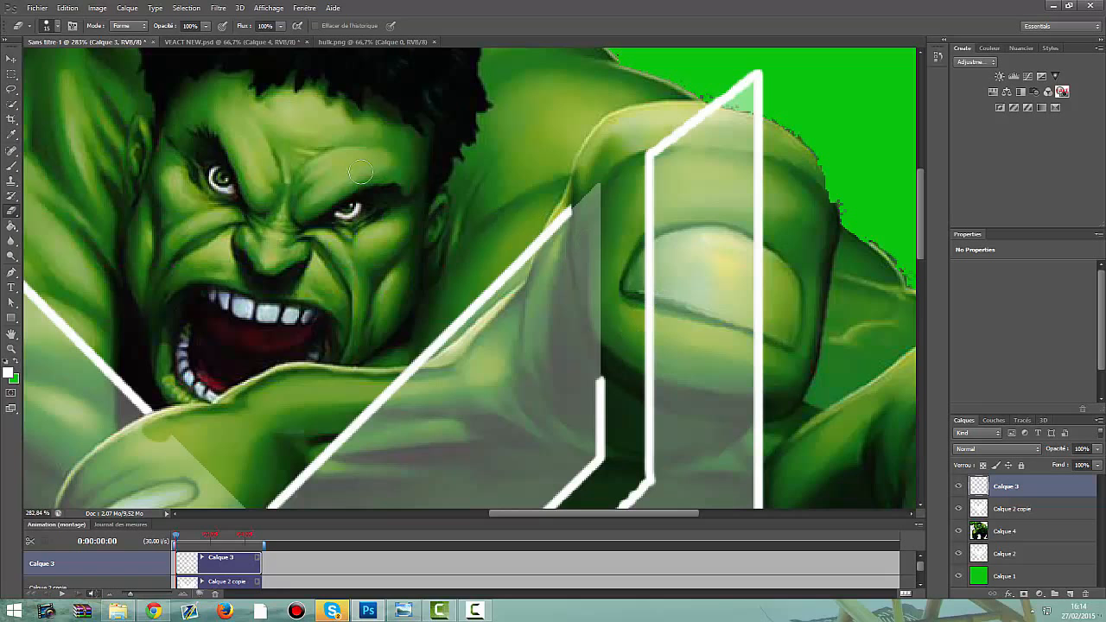
click(67, 8)
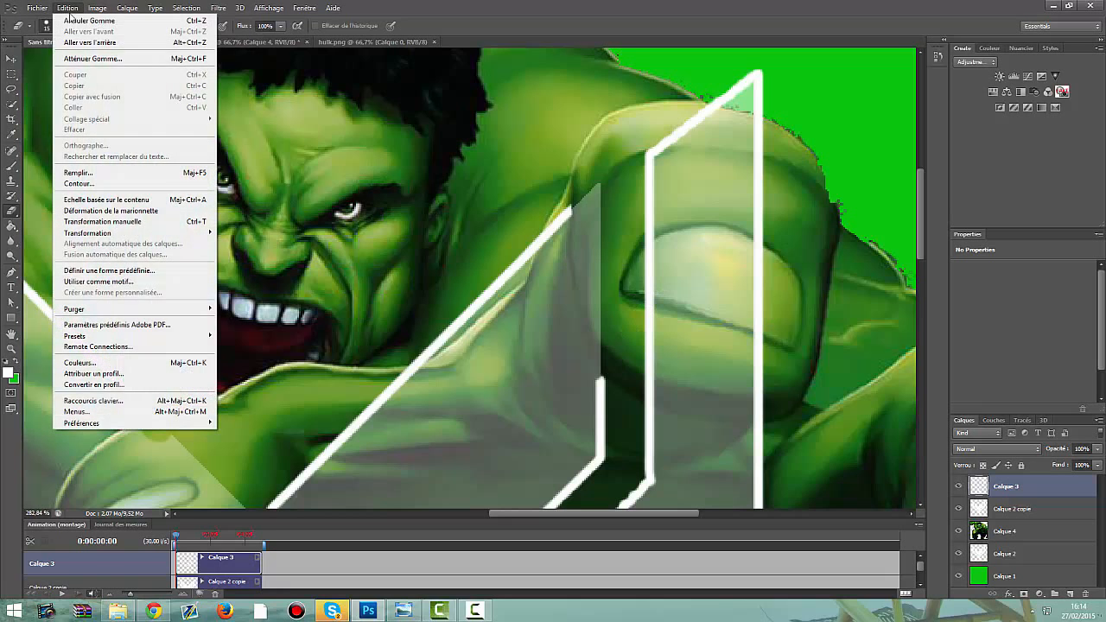
click(87, 42)
mouse_move(600, 171)
mouse_down()
mouse_move(584, 220)
mouse_move(585, 198)
mouse_move(597, 197)
mouse_move(607, 212)
mouse_move(596, 257)
mouse_move(609, 364)
mouse_up()
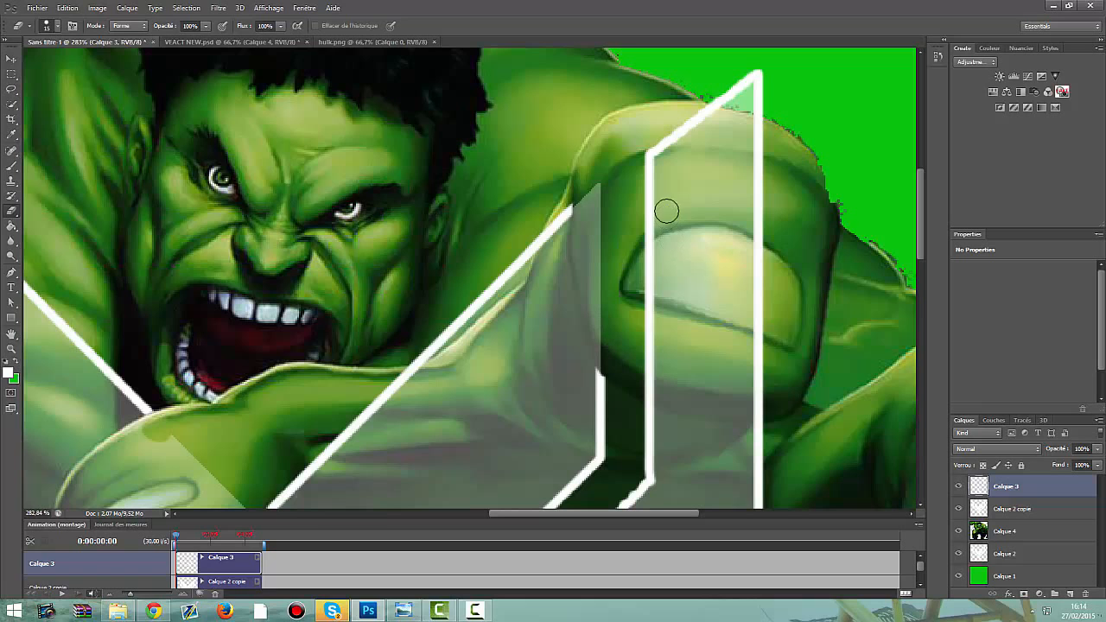
Erase both white outline edges of the outer right logo panel where they cross the large front fingertip.
mouse_move(662, 173)
mouse_down()
mouse_move(715, 117)
mouse_move(637, 183)
mouse_move(644, 170)
mouse_move(651, 383)
mouse_up()
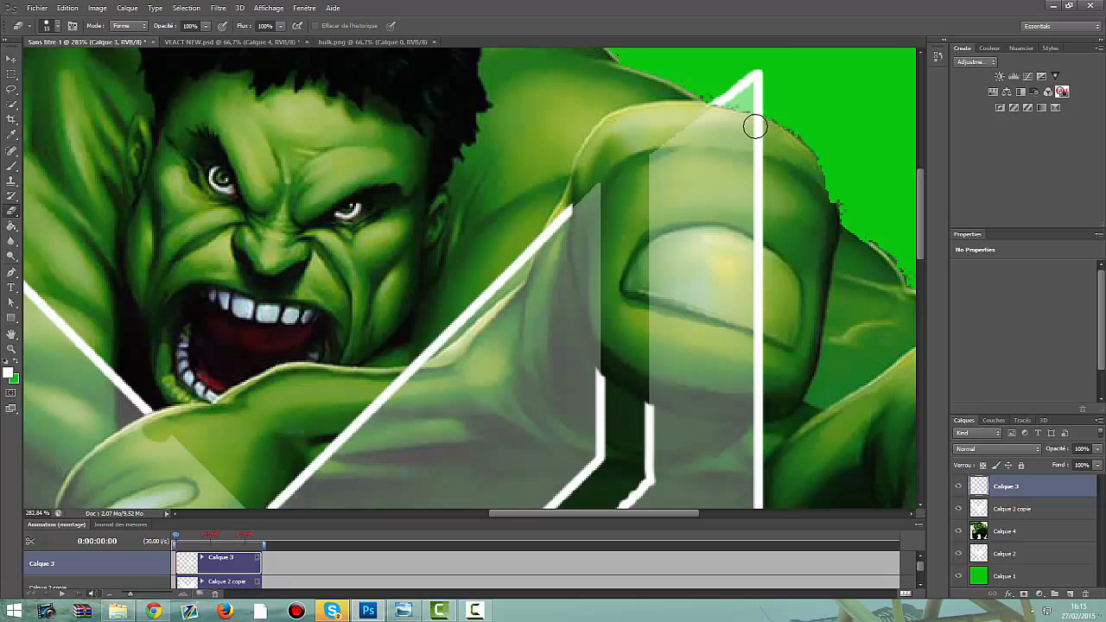
mouse_move(756, 128)
mouse_down()
mouse_move(747, 313)
mouse_move(756, 286)
mouse_move(757, 388)
mouse_up()
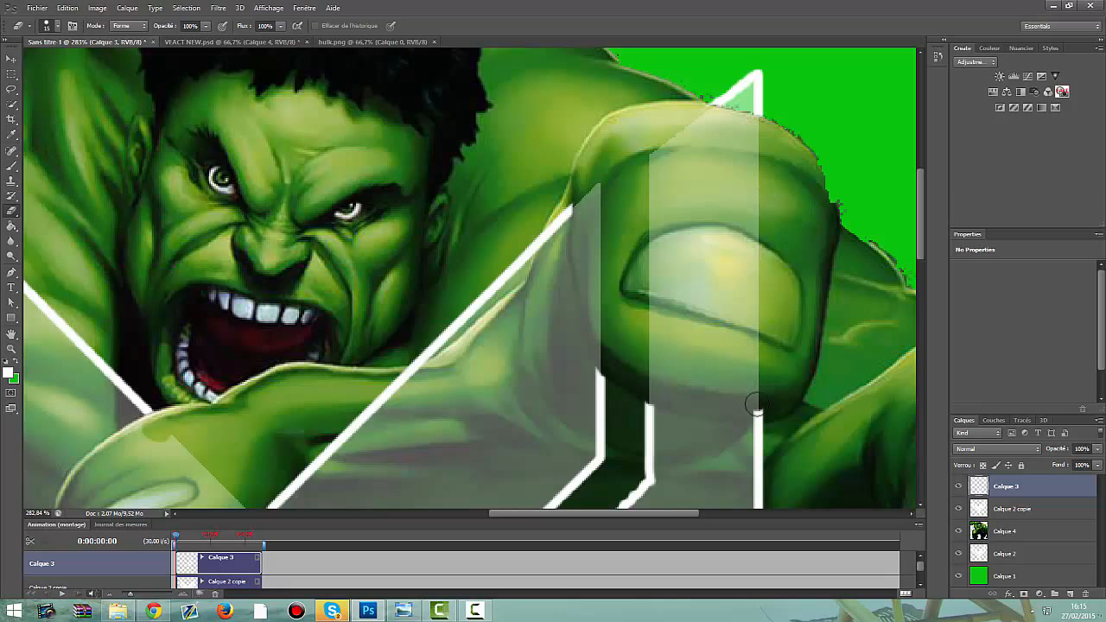
scroll(747, 368, down, 3)
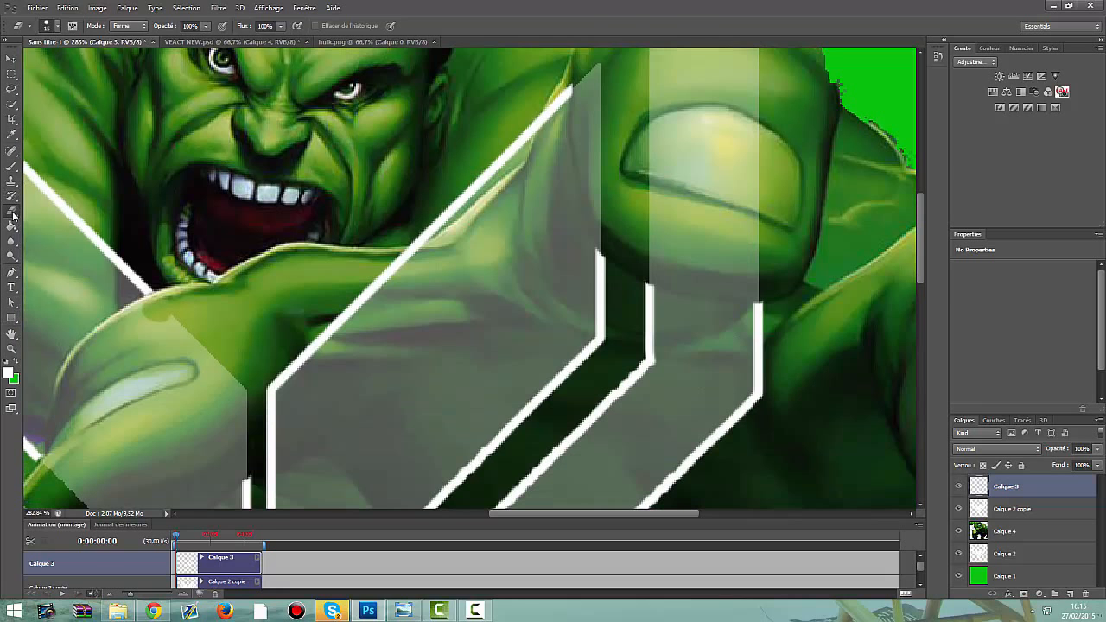
Erase the upper white outline of the outer left logo panel where it overlaps the Hulk's raised arm.
click(12, 348)
drag(195, 389, 149, 364)
drag(95, 311, 85, 303)
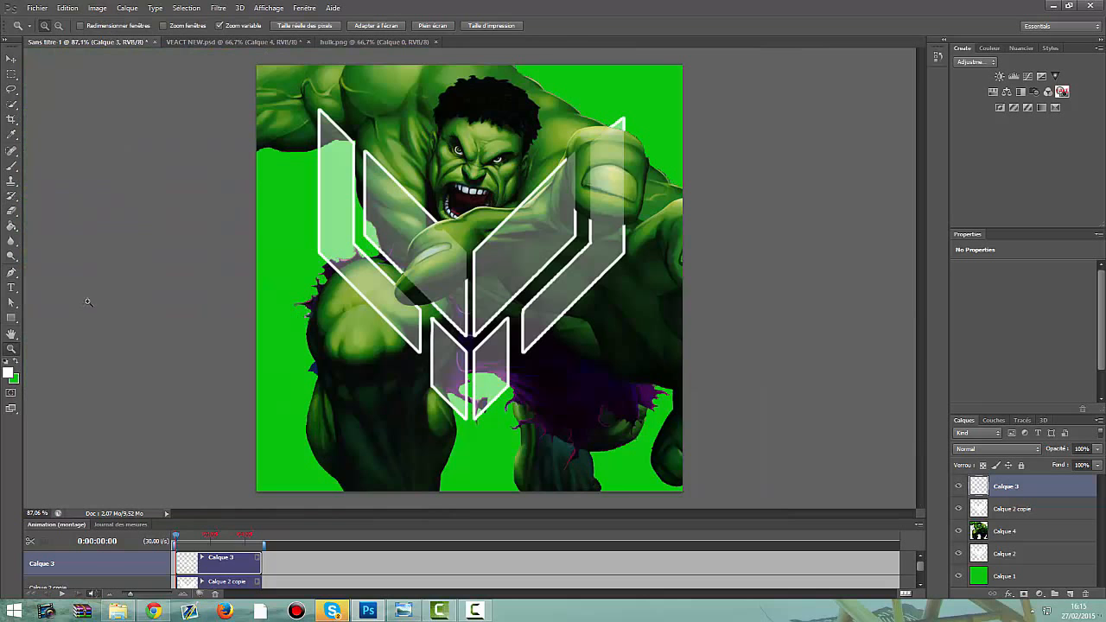
drag(308, 139, 185, 138)
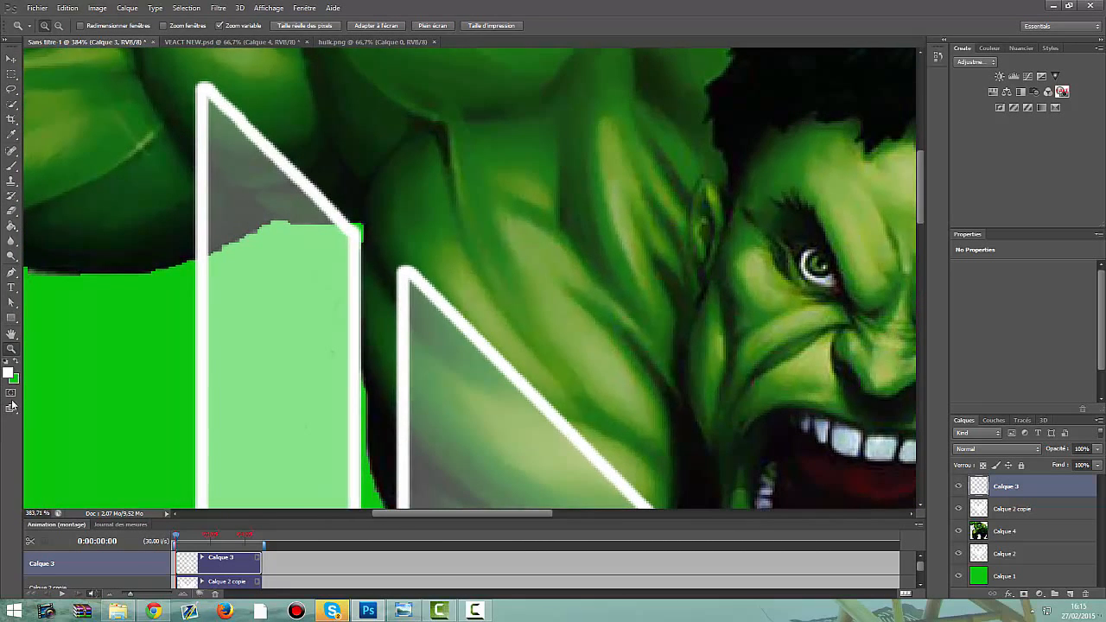
click(11, 210)
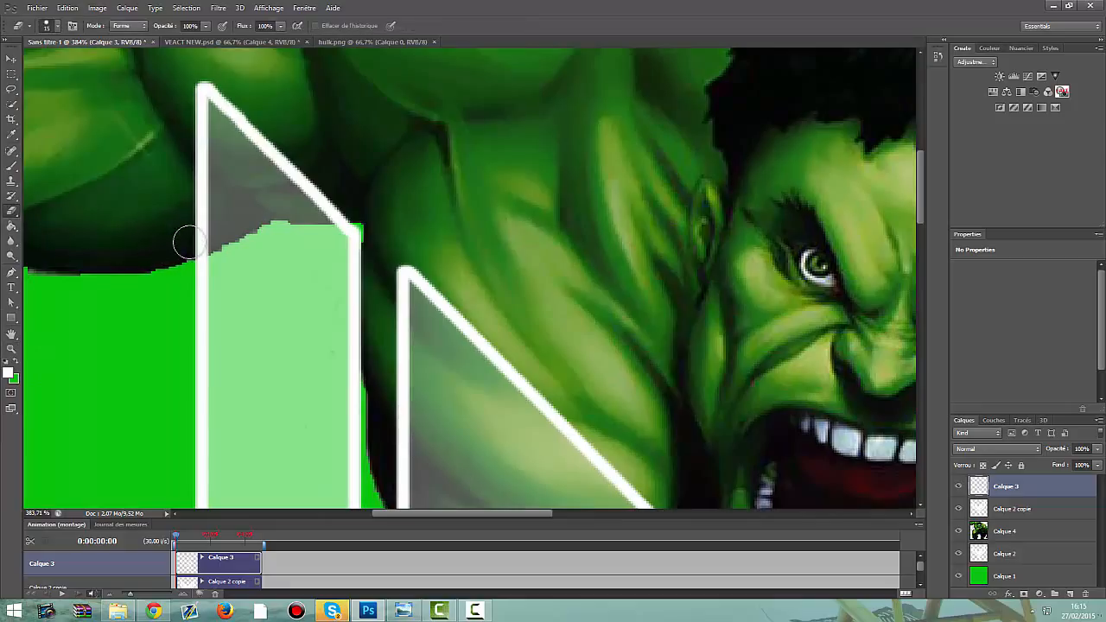
mouse_move(196, 242)
mouse_down()
mouse_move(209, 87)
mouse_move(339, 207)
mouse_up()
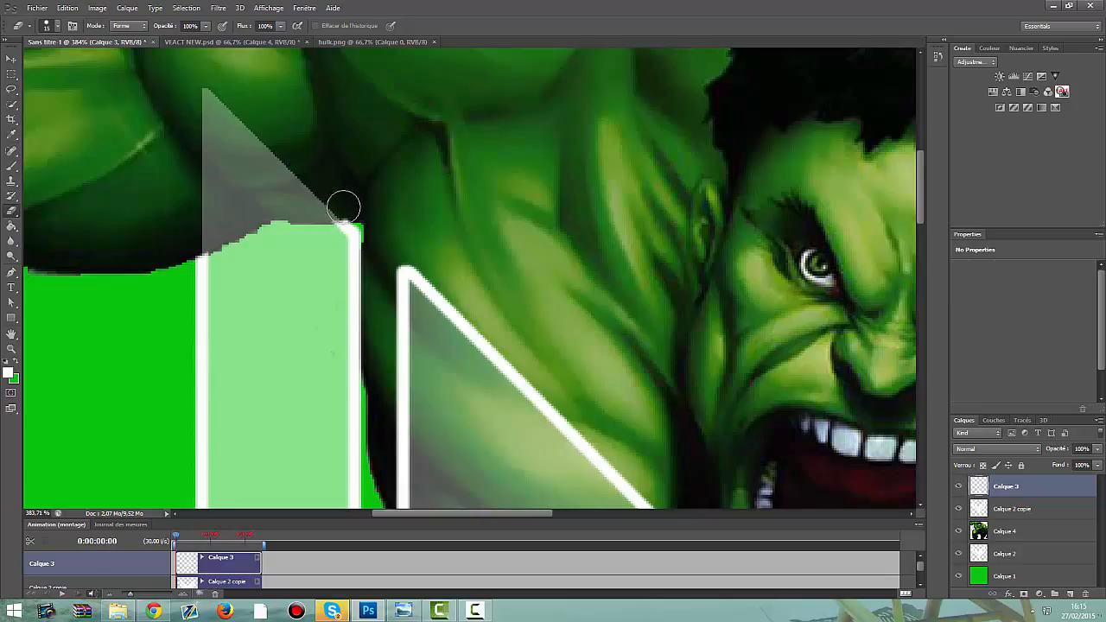
drag(342, 207, 334, 202)
click(11, 58)
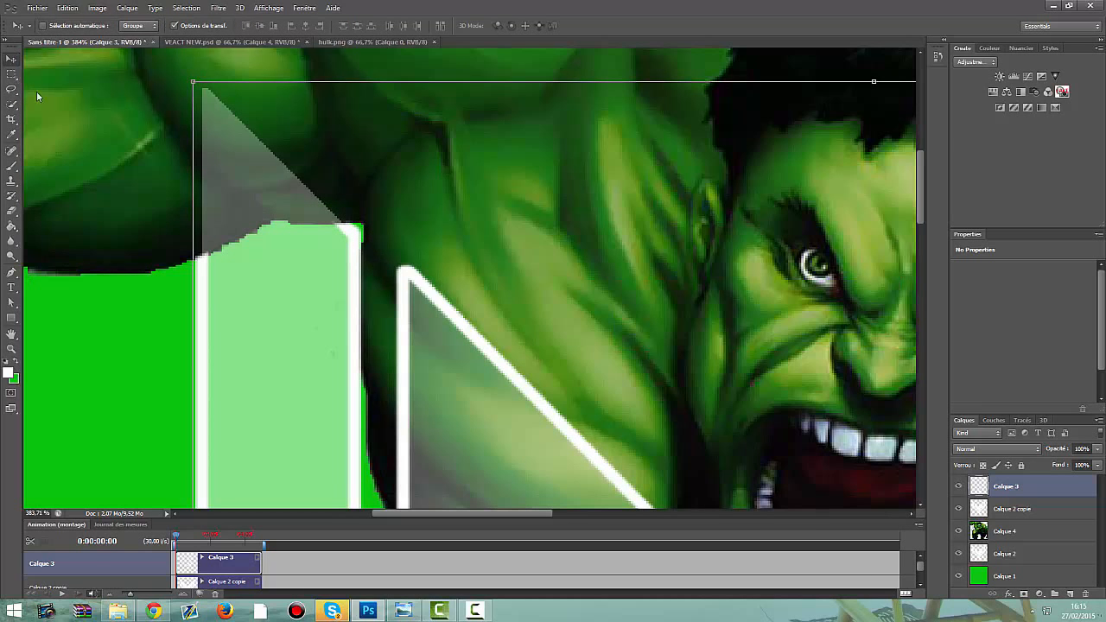
Select the Calque 2 copie layer and toggle its visibility to check which fill it holds, leaving it shown.
scroll(348, 227, down, 3)
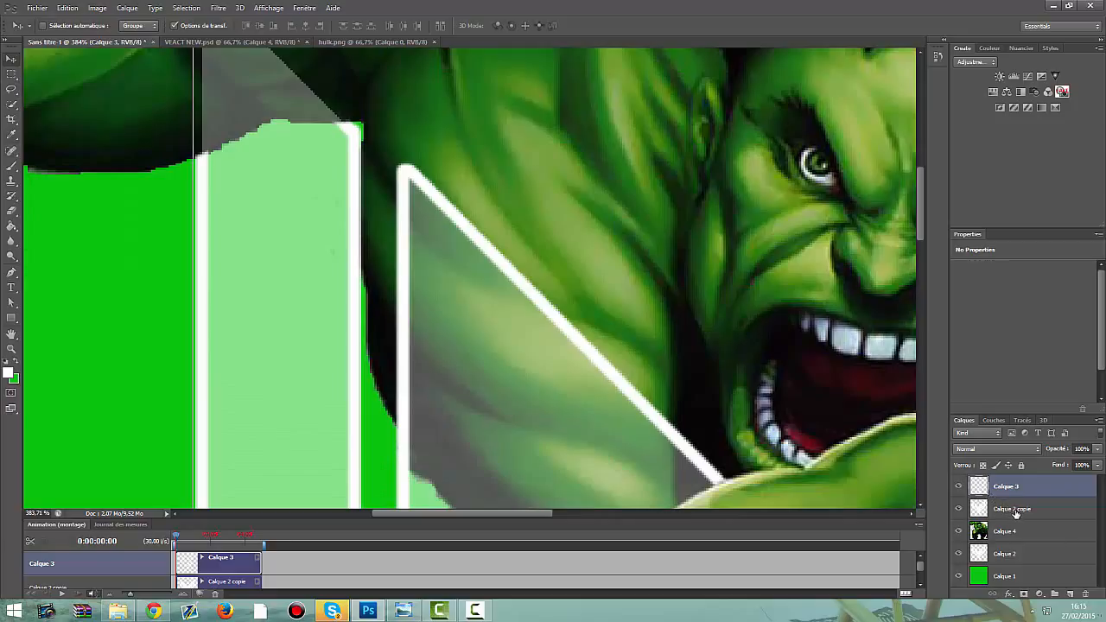
click(1015, 509)
click(959, 509)
click(959, 509)
click(958, 510)
click(958, 510)
click(959, 510)
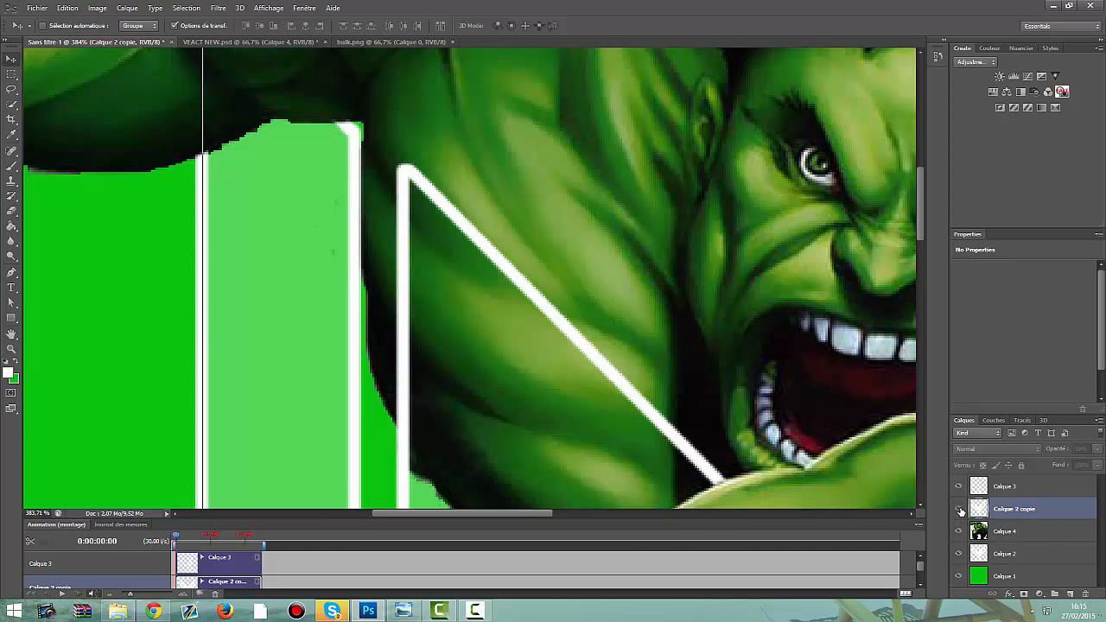
click(959, 509)
With a soft round 15 px Eraser at 0% hardness, erase the outer left panel's fill over the Hulk's raised arm.
scroll(709, 439, down, 5)
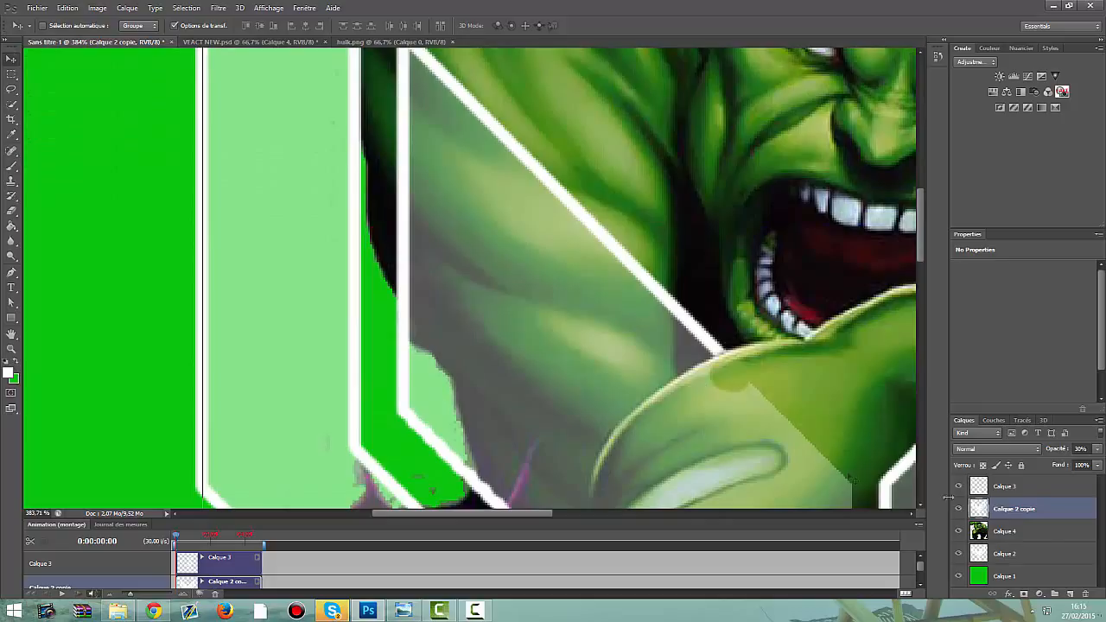
click(12, 210)
click(58, 27)
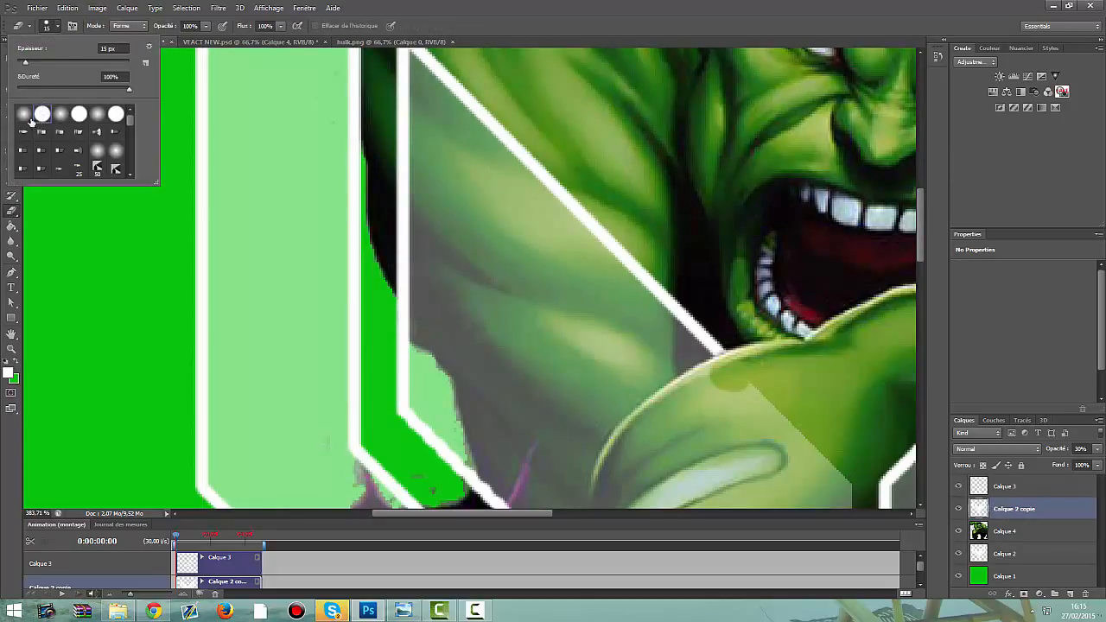
click(25, 117)
scroll(311, 108, up, 5)
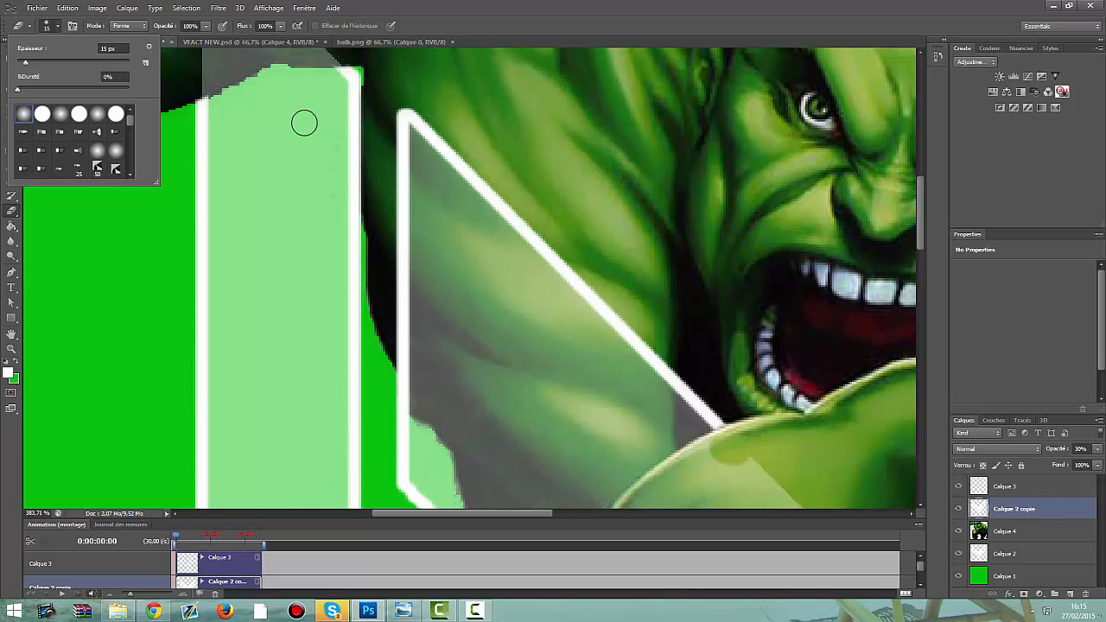
scroll(303, 115, up, 1)
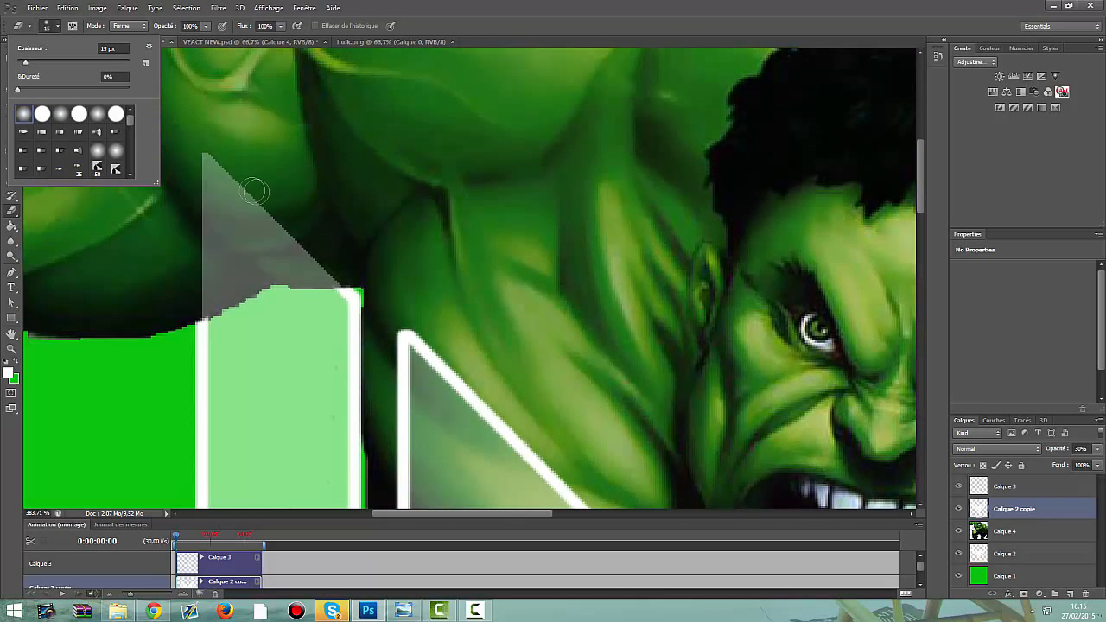
click(212, 158)
mouse_move(239, 197)
mouse_down()
mouse_move(246, 220)
mouse_move(212, 299)
mouse_move(268, 254)
mouse_move(293, 251)
mouse_move(319, 274)
mouse_move(261, 282)
mouse_up()
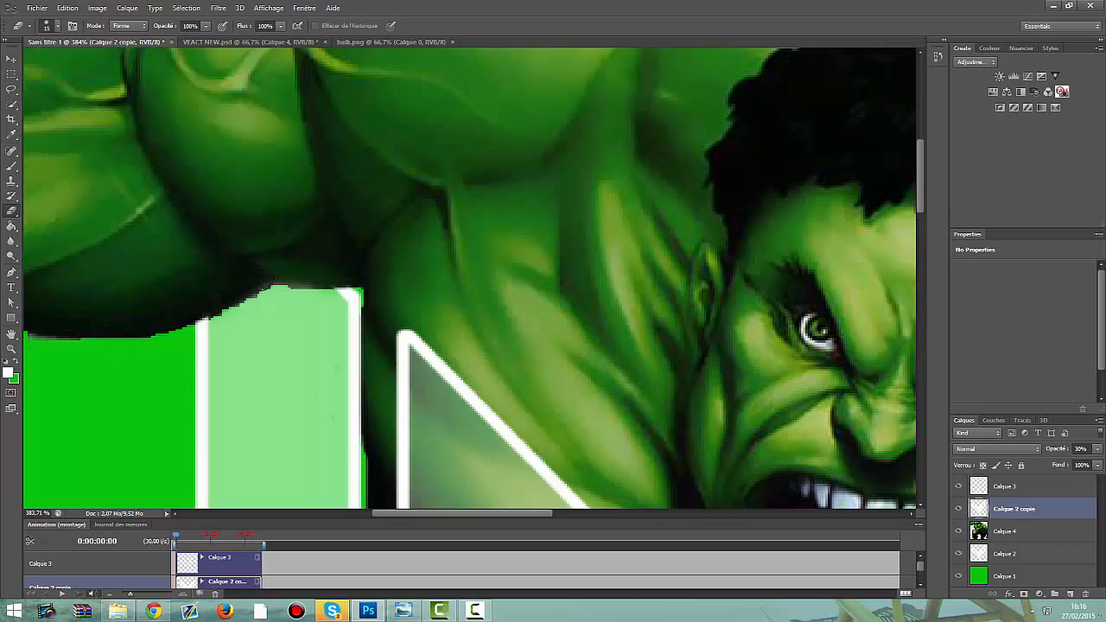
Erase the Calque 2 copie fill of the outer and inner right logo panels over the Hulk's large front fingertip.
scroll(415, 320, down, 5)
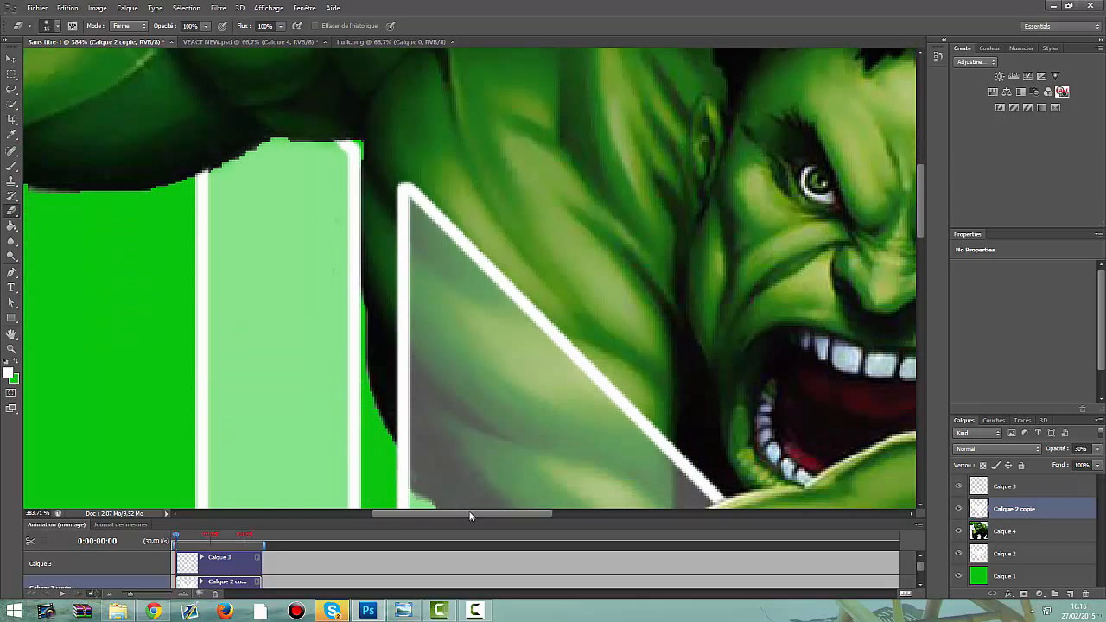
drag(470, 515, 644, 514)
mouse_move(585, 148)
mouse_down()
mouse_move(571, 259)
mouse_move(542, 219)
mouse_move(629, 188)
mouse_move(620, 162)
mouse_move(634, 130)
mouse_move(587, 163)
mouse_move(691, 139)
mouse_move(591, 195)
mouse_move(657, 199)
mouse_move(688, 182)
mouse_move(696, 158)
mouse_move(687, 224)
mouse_move(642, 313)
mouse_move(554, 281)
mouse_move(582, 237)
mouse_move(556, 263)
mouse_move(573, 249)
mouse_move(565, 309)
mouse_move(578, 335)
mouse_move(655, 224)
mouse_move(655, 369)
mouse_move(686, 326)
mouse_up()
scroll(676, 324, down, 3)
scroll(676, 324, down, 3)
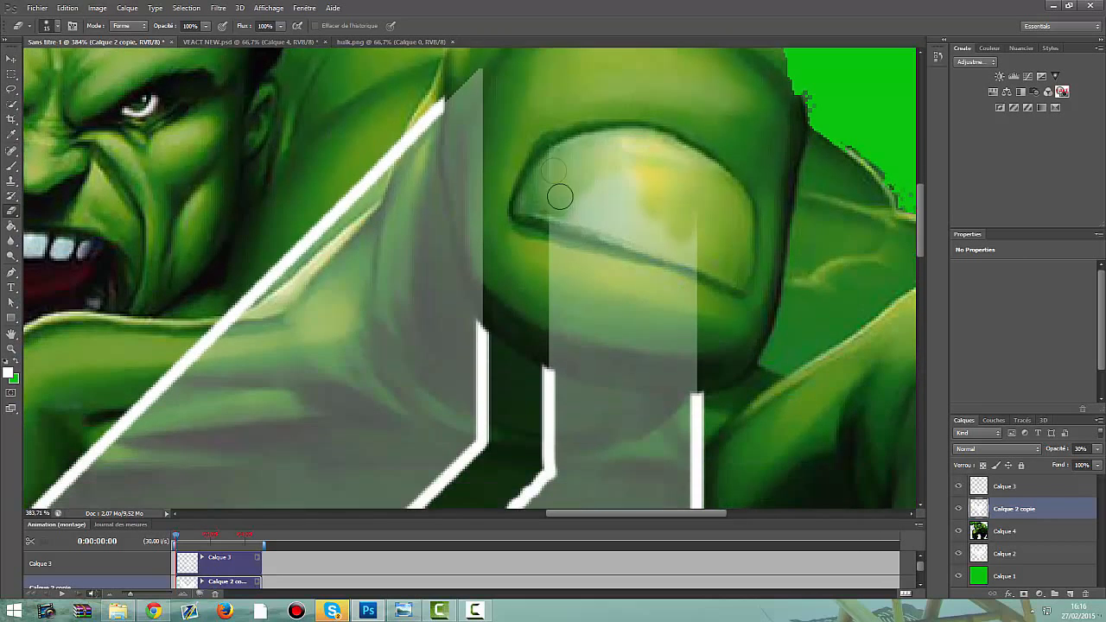
mouse_move(591, 227)
mouse_down()
mouse_move(602, 293)
mouse_move(706, 213)
mouse_move(691, 363)
mouse_move(661, 312)
mouse_move(613, 289)
mouse_move(559, 287)
mouse_move(560, 324)
mouse_move(643, 319)
mouse_move(554, 357)
mouse_move(687, 384)
mouse_move(616, 339)
mouse_up()
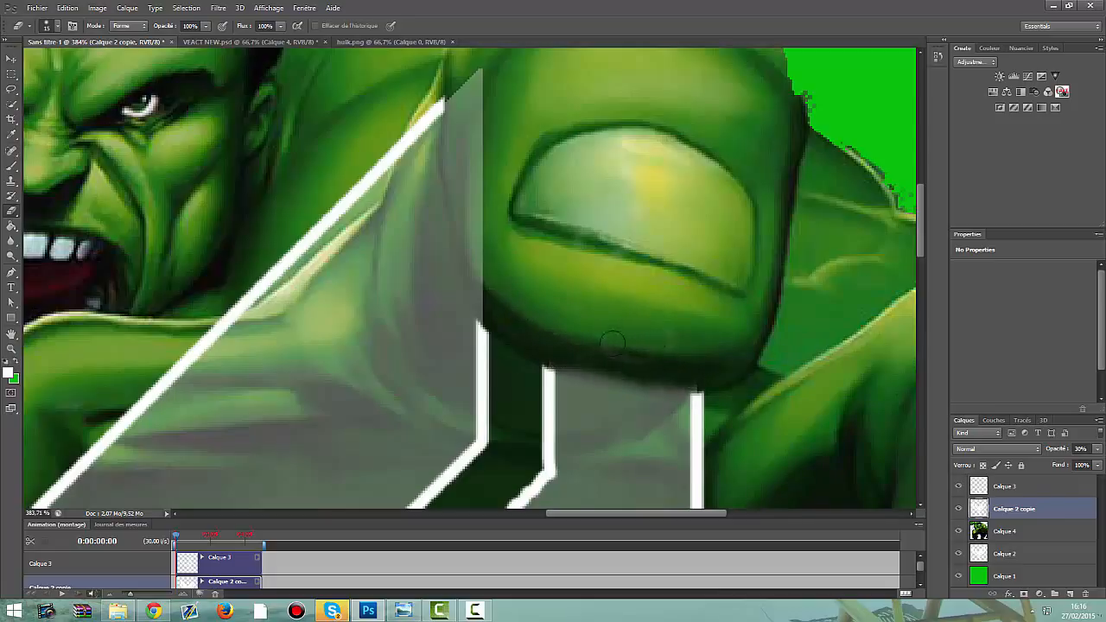
drag(561, 373, 691, 393)
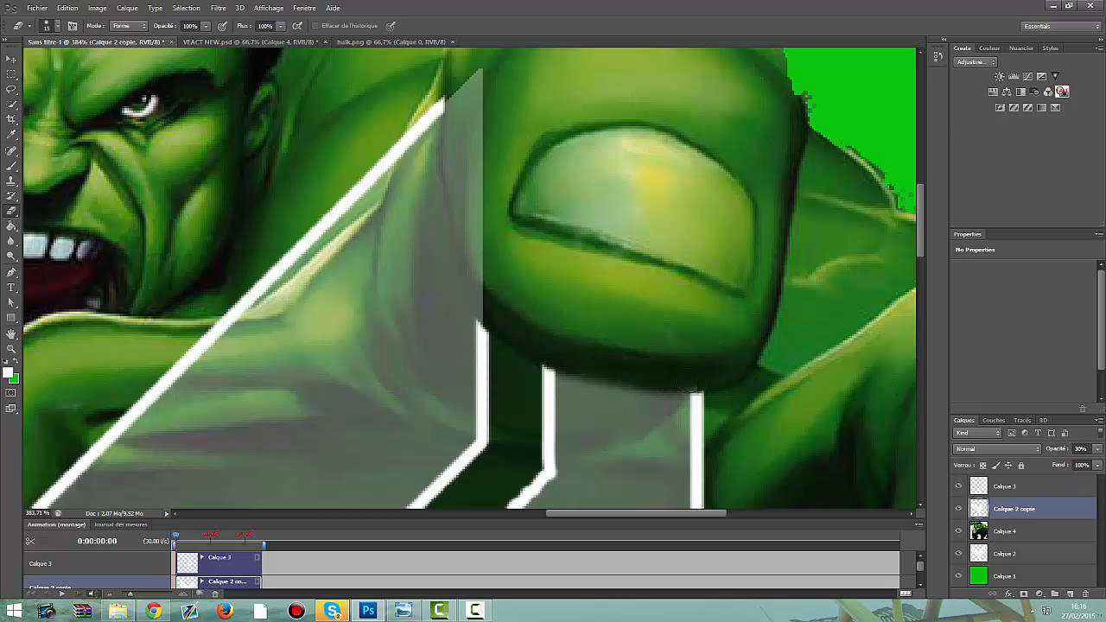
scroll(473, 130, up, 1)
mouse_move(473, 130)
mouse_down()
mouse_move(460, 152)
mouse_move(493, 158)
mouse_move(470, 251)
mouse_move(485, 278)
mouse_move(488, 339)
mouse_move(452, 143)
mouse_move(456, 239)
mouse_move(490, 361)
mouse_up()
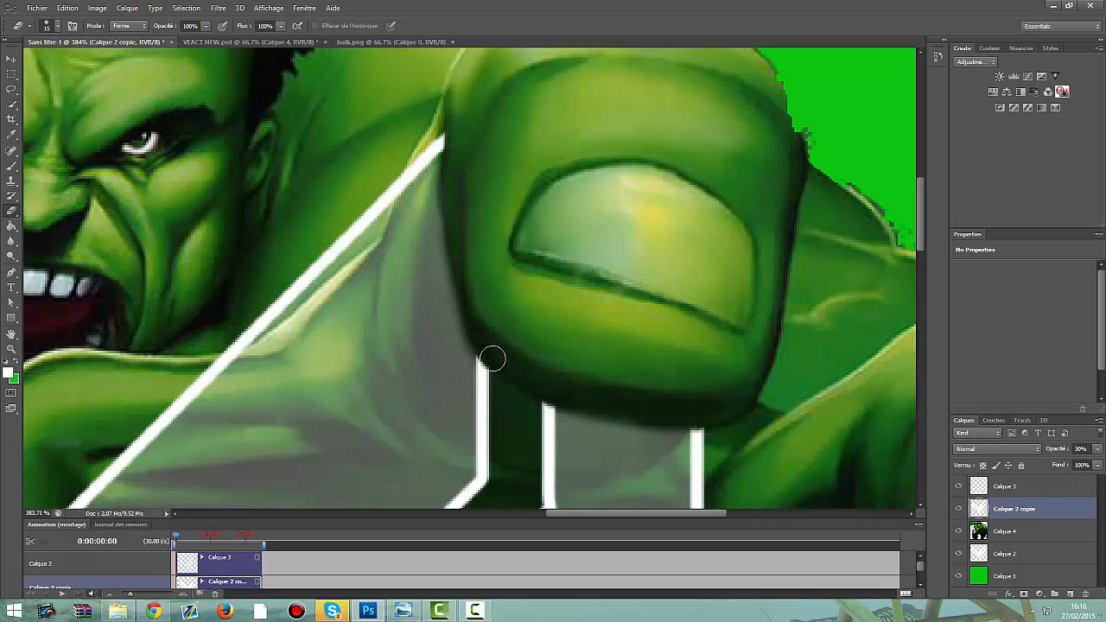
Erase the Calque 2 copie fill of the inner left logo panel over the Hulk's thumb.
scroll(491, 337, down, 3)
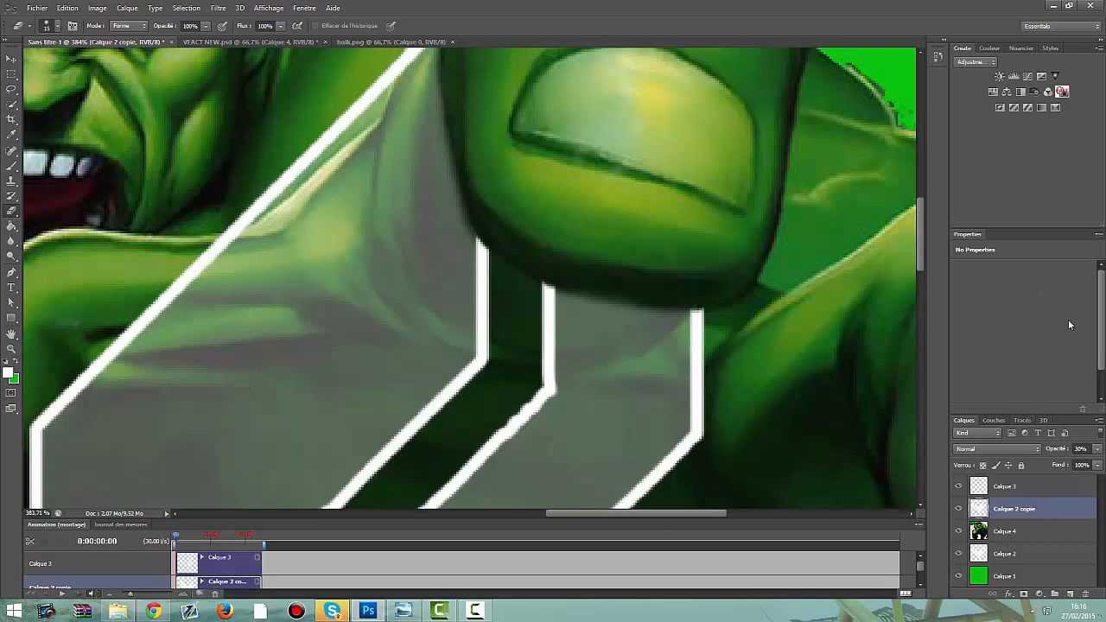
drag(922, 245, 921, 357)
drag(568, 512, 449, 518)
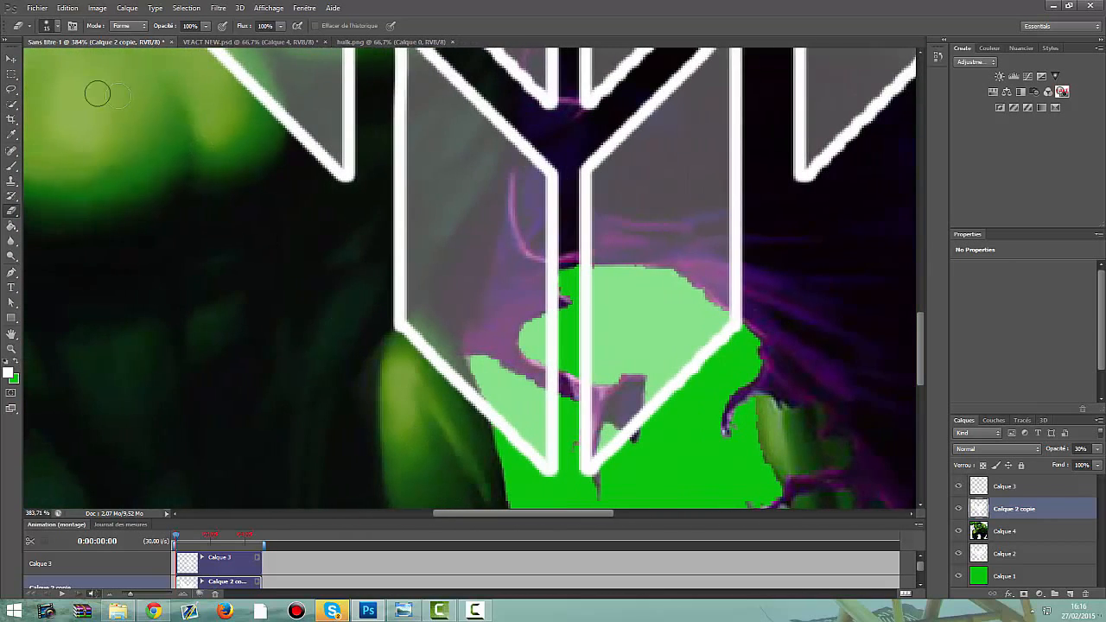
click(11, 348)
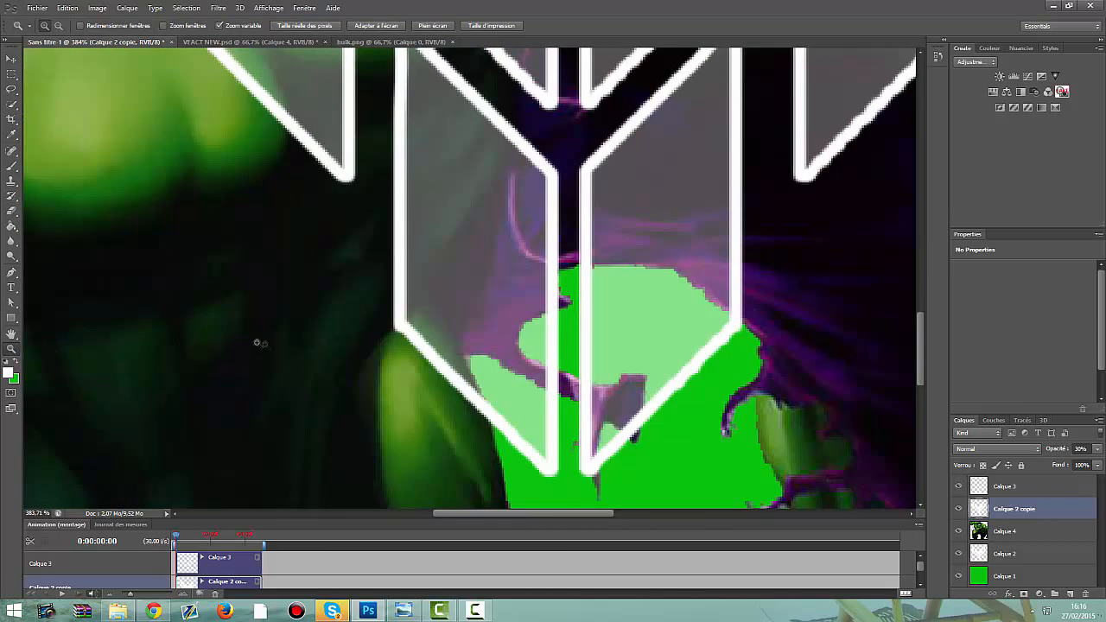
drag(256, 342, 217, 333)
click(285, 102)
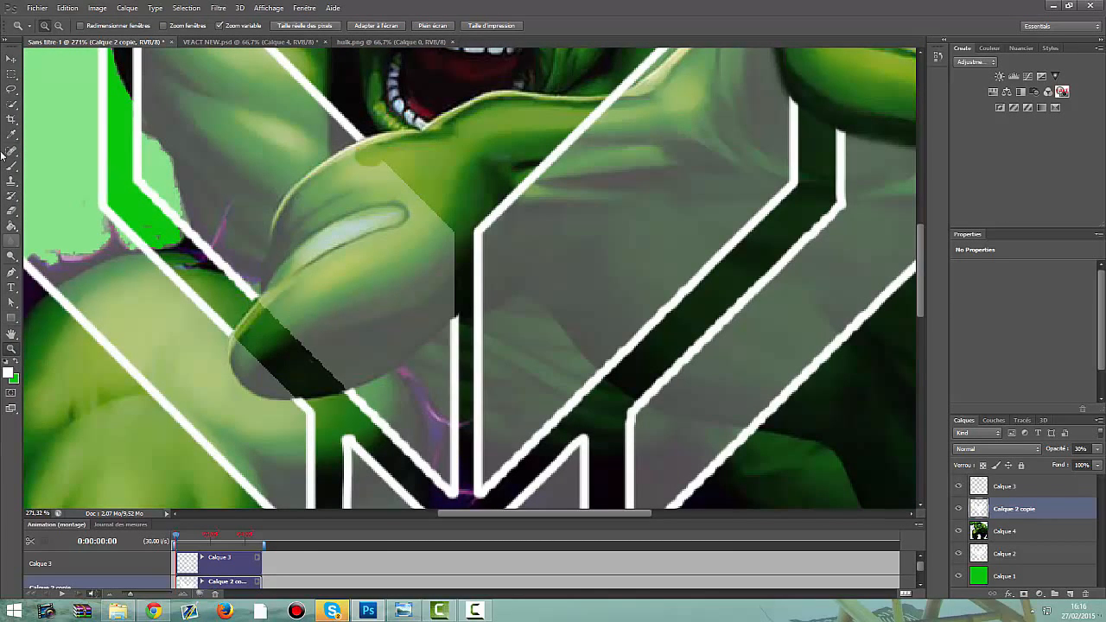
click(12, 212)
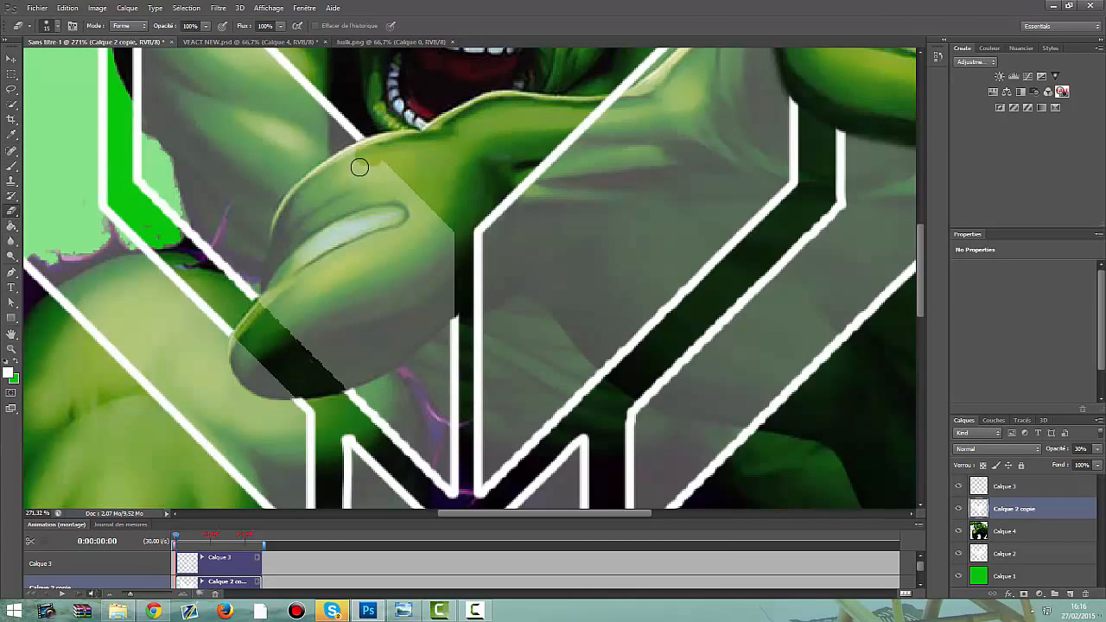
mouse_move(359, 166)
mouse_down()
mouse_move(365, 202)
mouse_move(395, 167)
mouse_move(387, 202)
mouse_move(418, 190)
mouse_move(444, 237)
mouse_move(388, 264)
mouse_move(374, 299)
mouse_move(416, 208)
mouse_move(383, 224)
mouse_up()
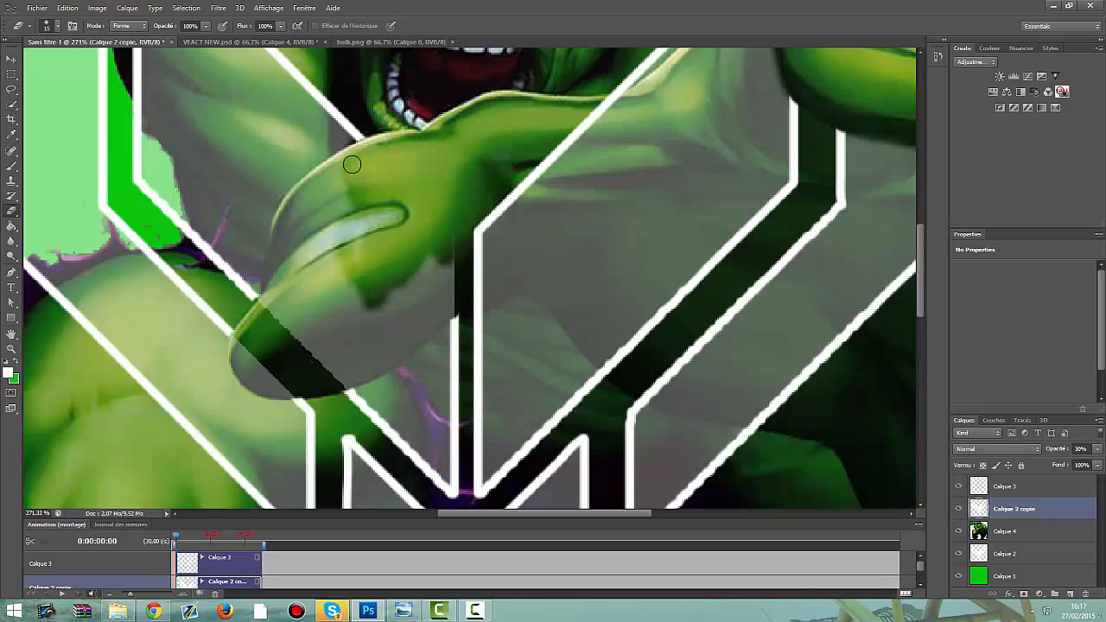
mouse_move(333, 164)
mouse_down()
mouse_move(286, 215)
mouse_move(266, 308)
mouse_move(344, 381)
mouse_move(441, 317)
mouse_move(455, 243)
mouse_move(437, 274)
mouse_move(438, 256)
mouse_move(417, 275)
mouse_move(400, 327)
mouse_move(361, 352)
mouse_move(377, 309)
mouse_move(381, 326)
mouse_move(338, 360)
mouse_up()
mouse_move(364, 306)
mouse_down()
mouse_move(335, 343)
mouse_move(328, 306)
mouse_move(303, 298)
mouse_move(369, 214)
mouse_move(324, 193)
mouse_move(304, 220)
mouse_move(333, 243)
mouse_move(327, 197)
mouse_move(328, 271)
mouse_up()
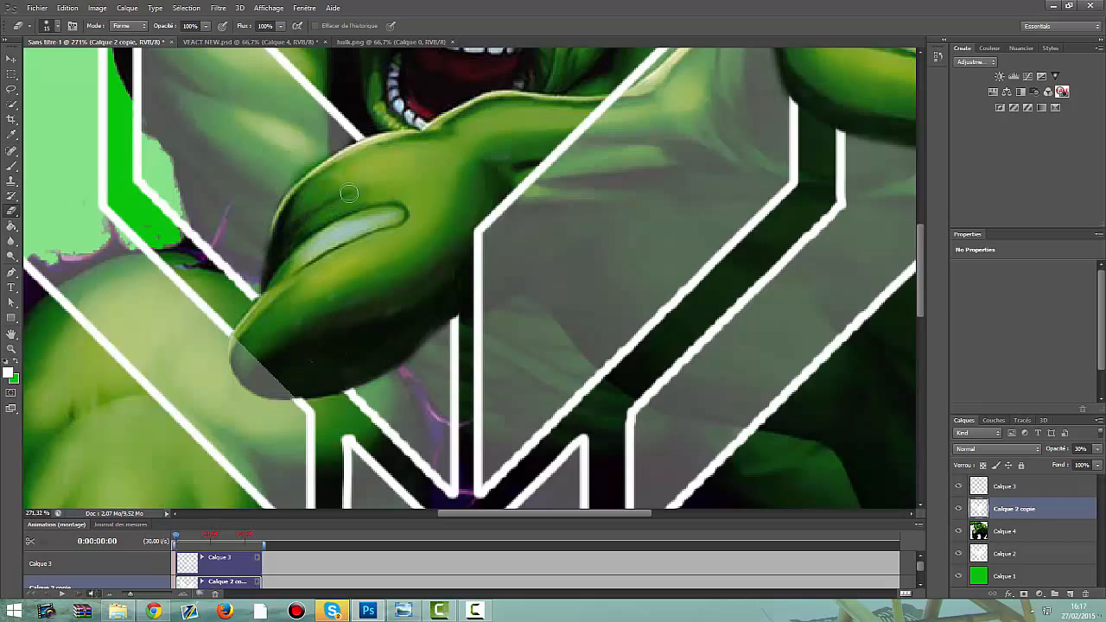
Erase the remaining fill of the outer left logo panel over the tip of the Hulk's thumb.
mouse_move(240, 339)
mouse_down()
mouse_move(255, 384)
mouse_move(281, 391)
mouse_up()
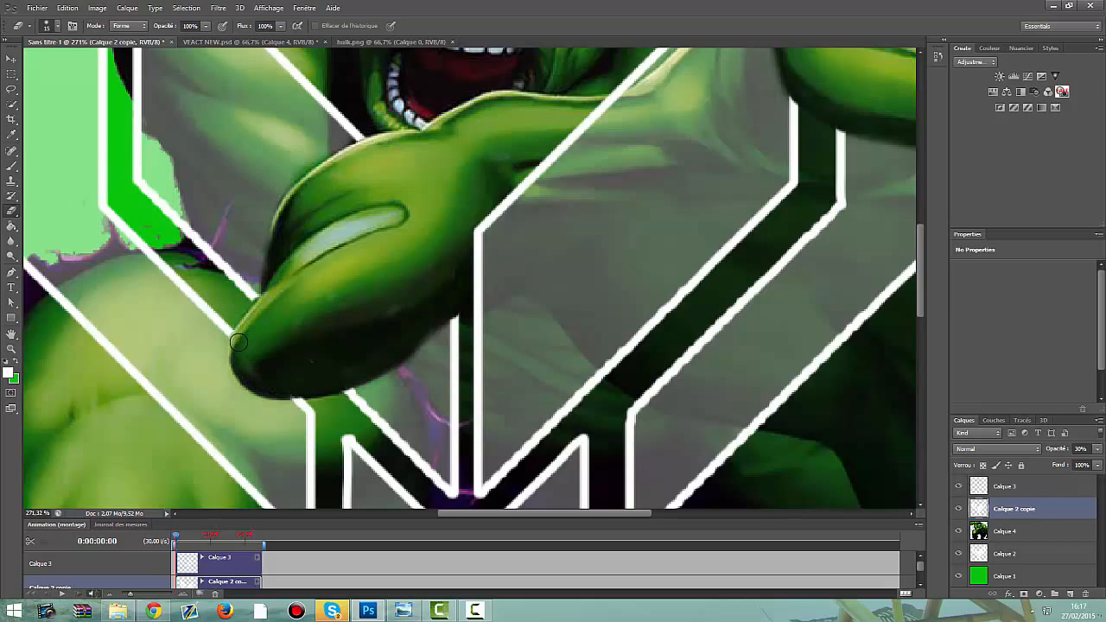
scroll(280, 326, down, 1)
click(10, 59)
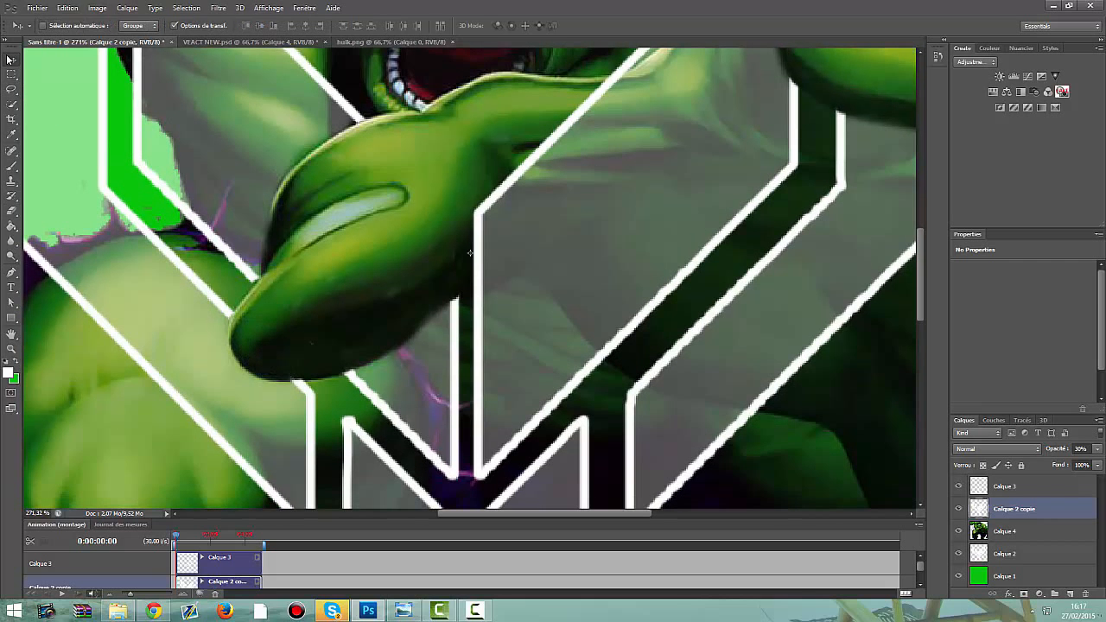
Place the image paysage-en-printemps-154730 from the Images library into the avatar document.
click(11, 348)
drag(471, 343, 315, 344)
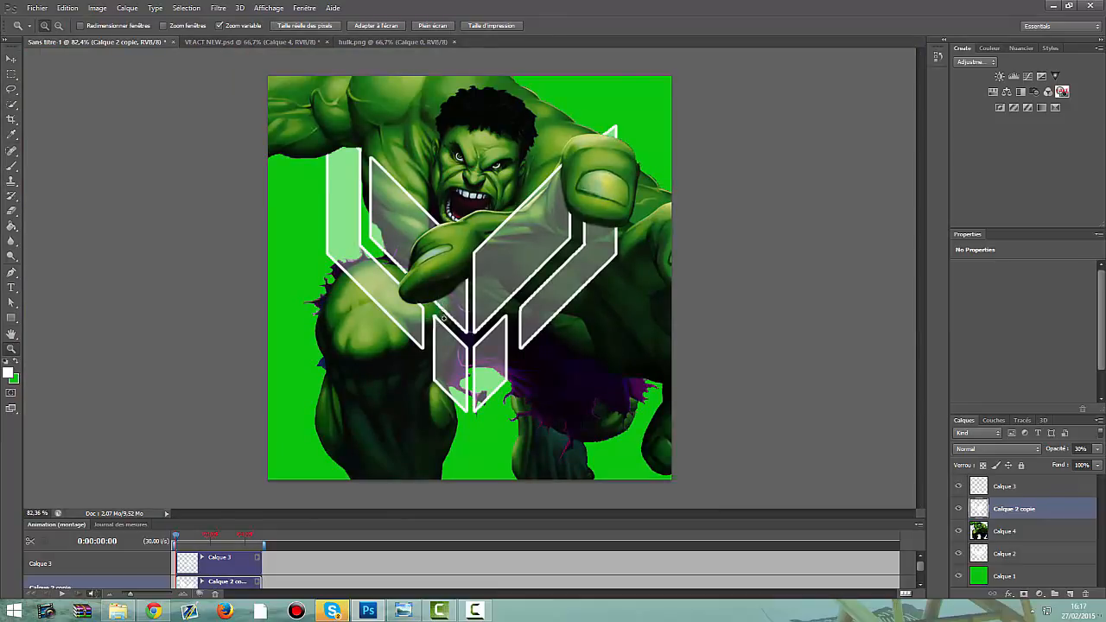
click(35, 7)
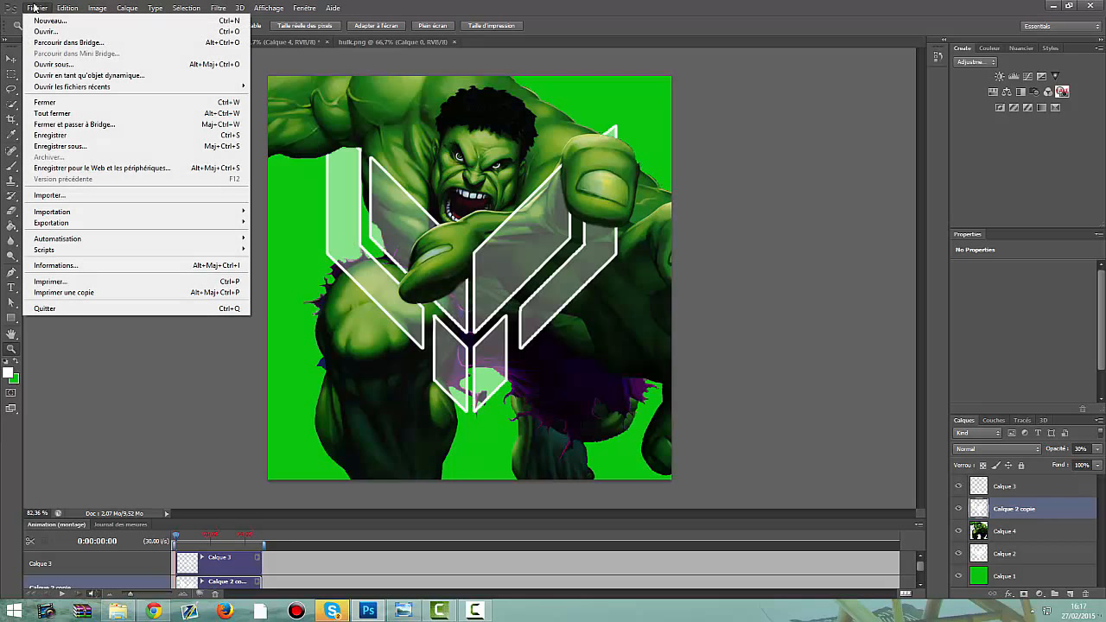
click(66, 201)
click(519, 250)
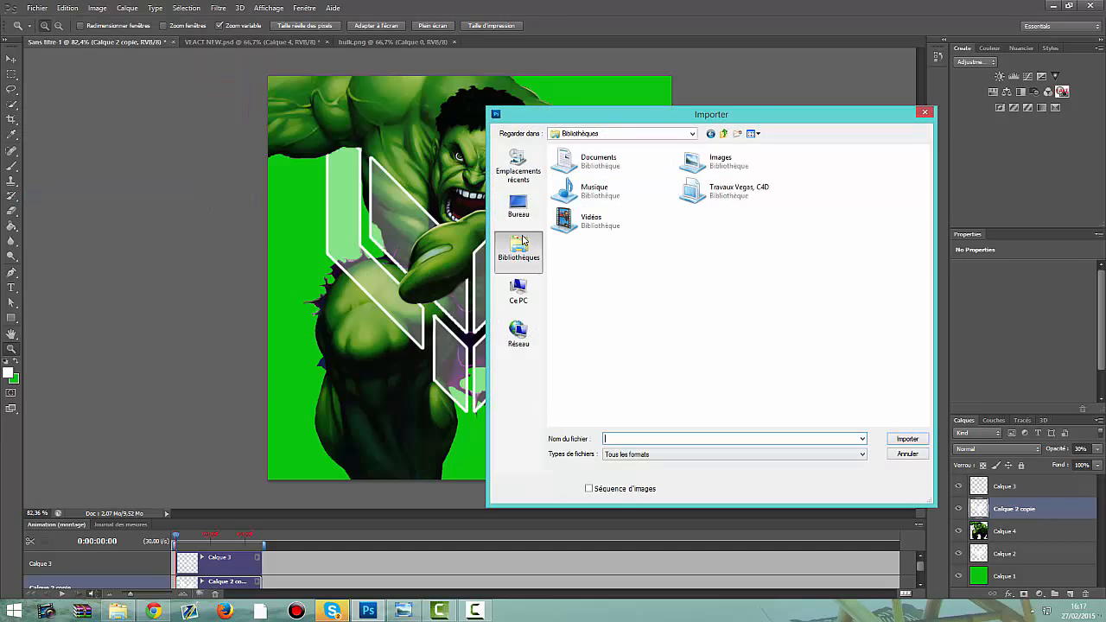
double_click(689, 170)
click(895, 366)
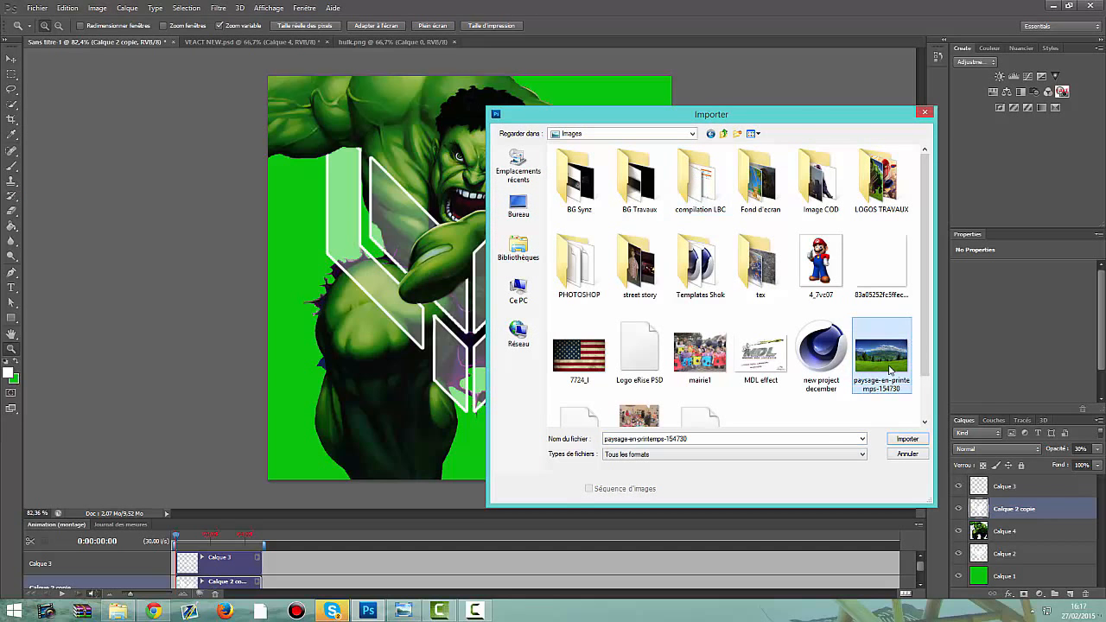
click(907, 441)
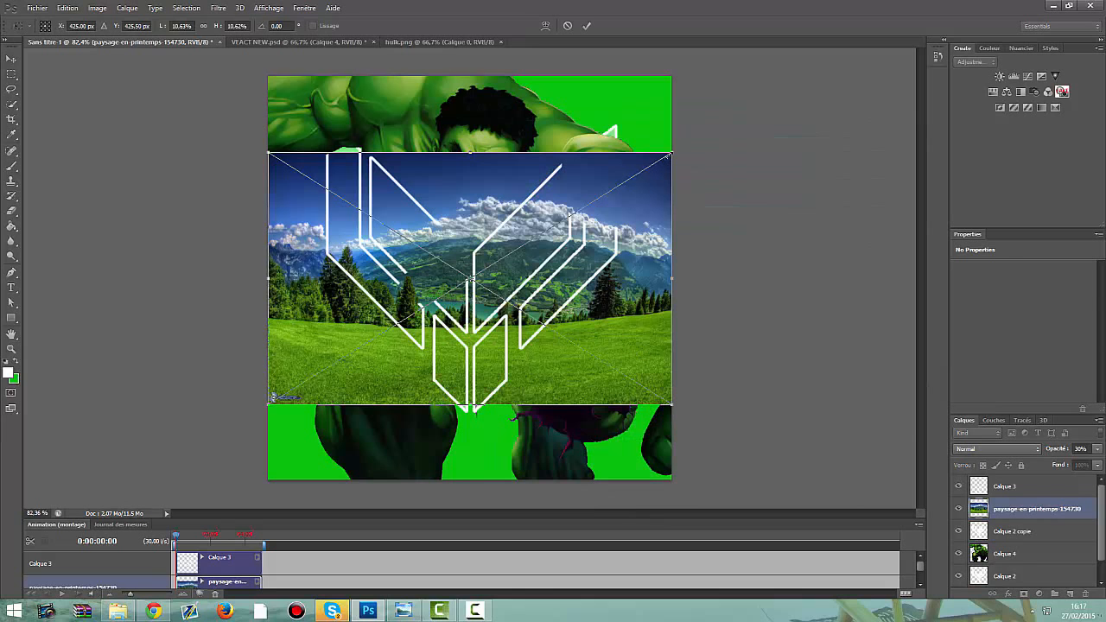
Enlarge the placed landscape to cover the whole canvas and move its layer beneath Calque 2.
drag(671, 154, 806, 67)
drag(267, 403, 172, 545)
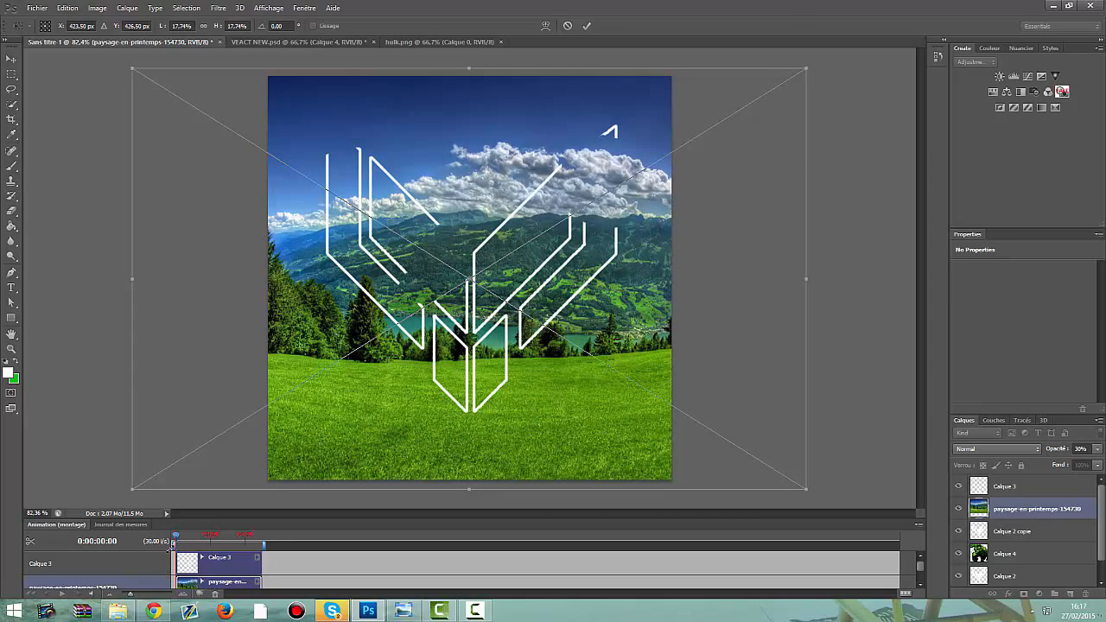
key(Return)
drag(1002, 513, 1013, 584)
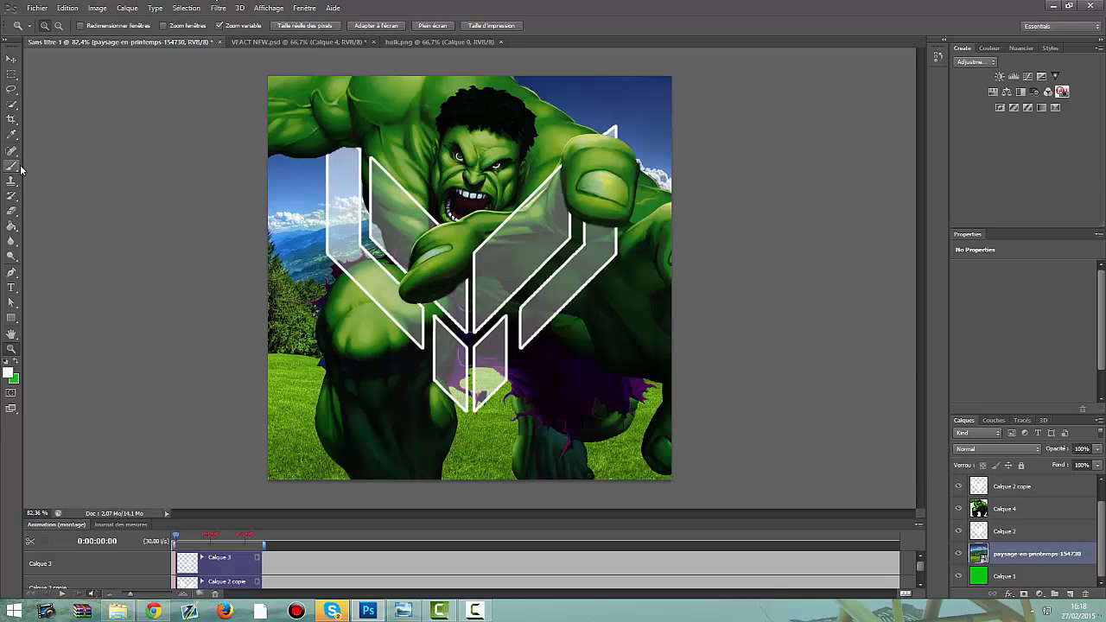
Add the white text TUTUTO in Chicago 26.51 pt below the logo and move its layer above Calque 4.
click(12, 287)
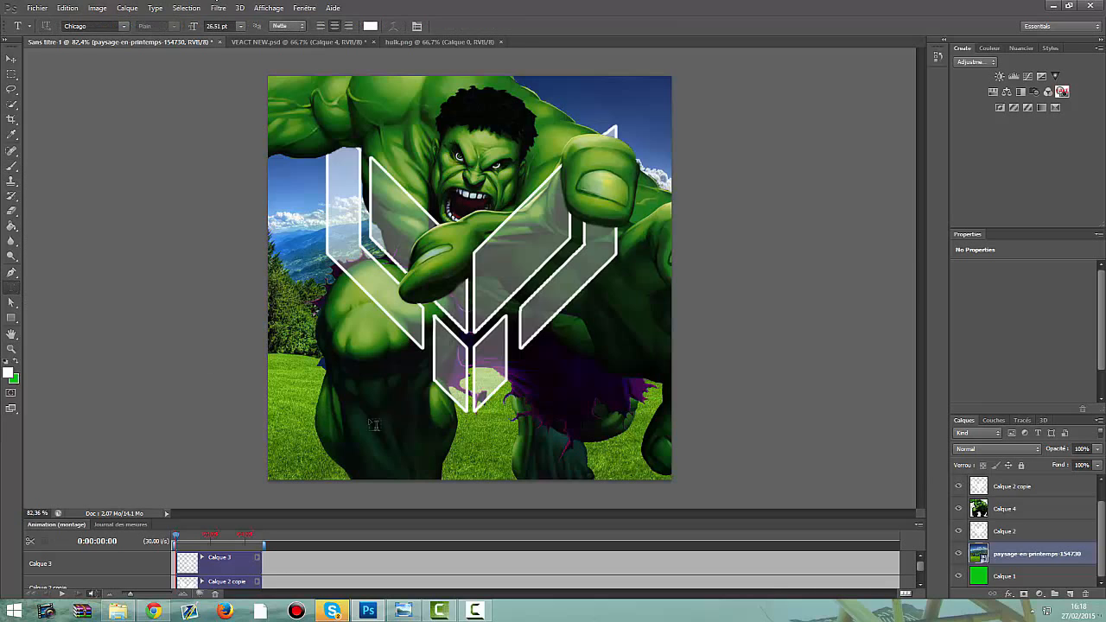
click(440, 437)
text(YO)
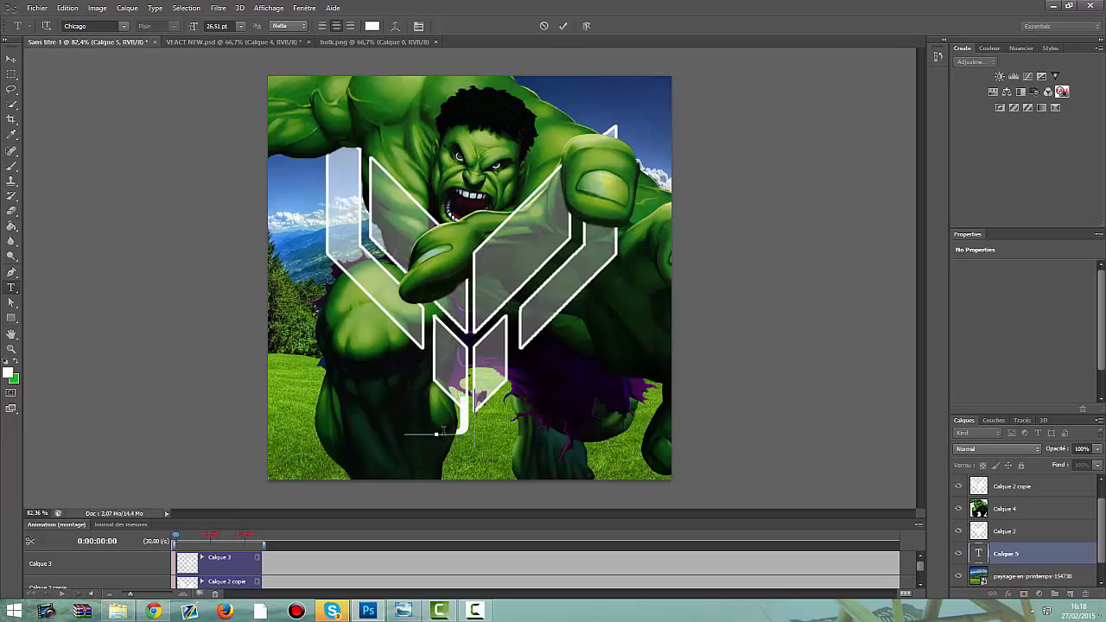
key(BackSpace)
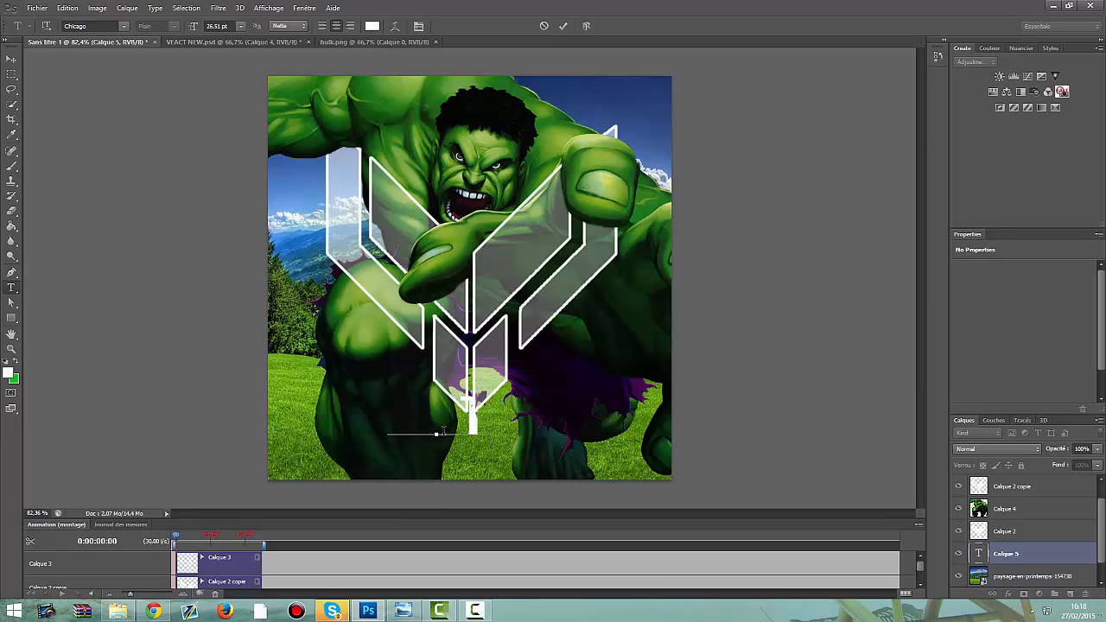
text(OU)
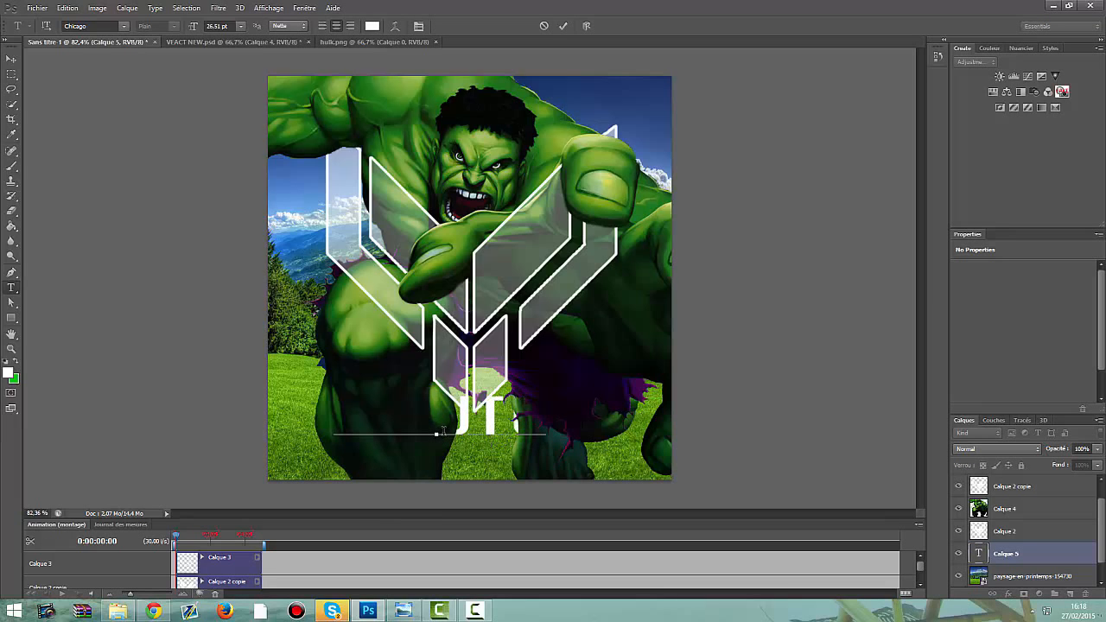
click(12, 59)
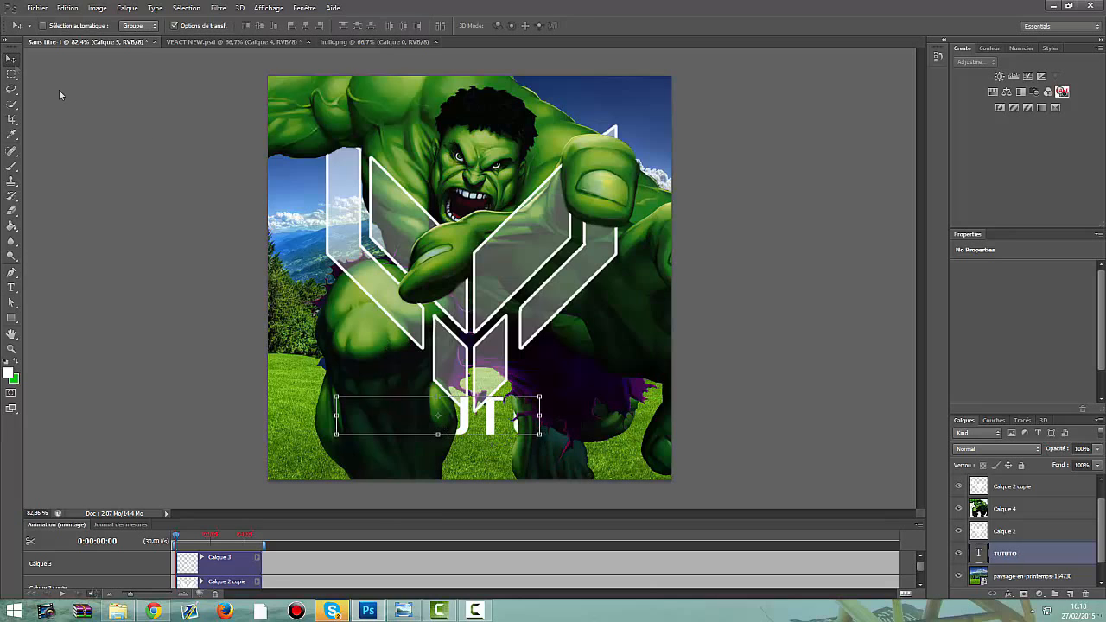
click(1068, 593)
drag(985, 553, 1009, 529)
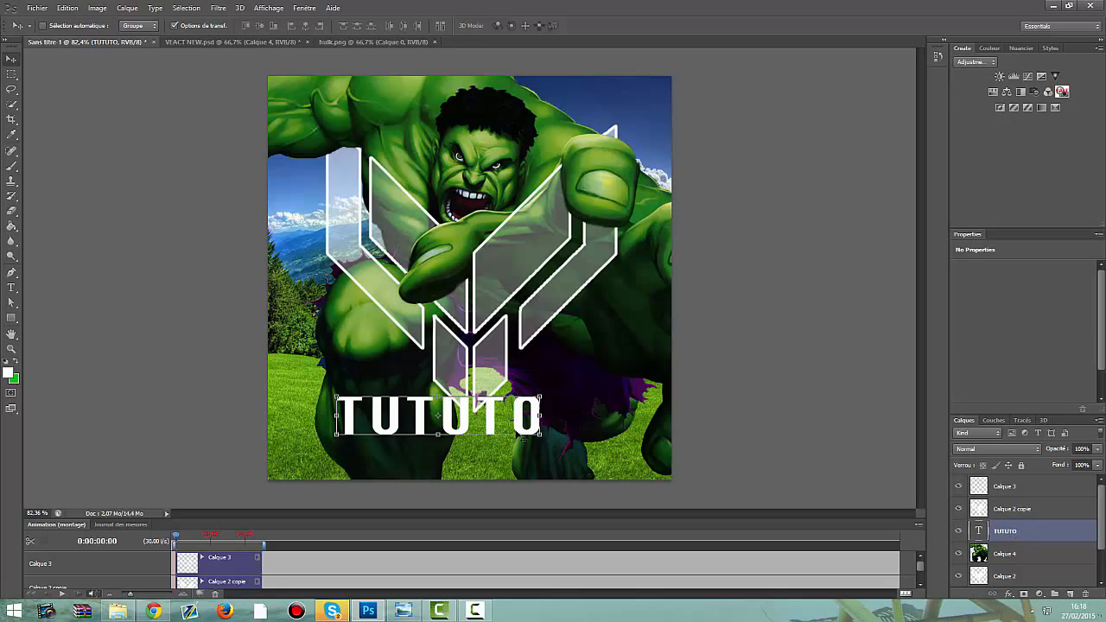
Correct the text to TUTO and centre it just beneath the logo.
double_click(977, 532)
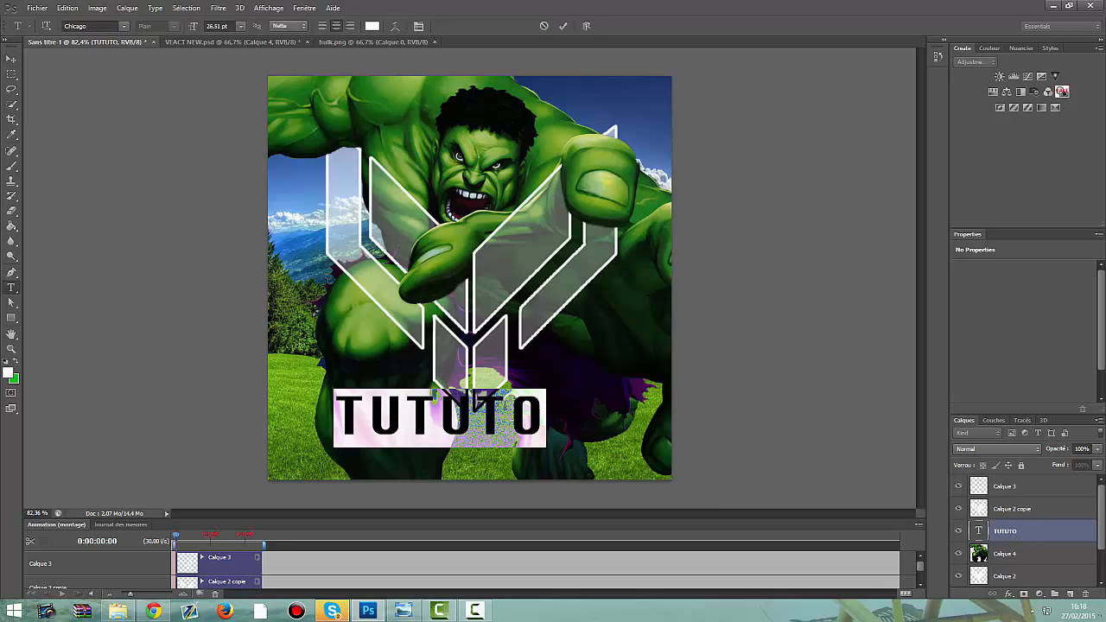
click(474, 405)
key(BackSpace)
key(BackSpace)
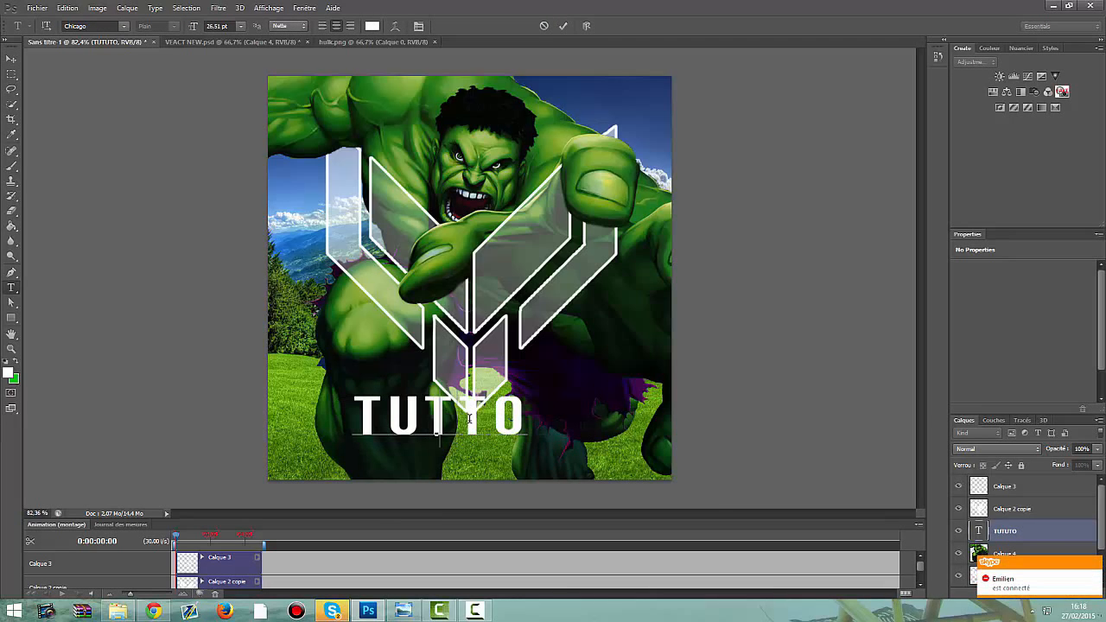
key(ctrl+Return)
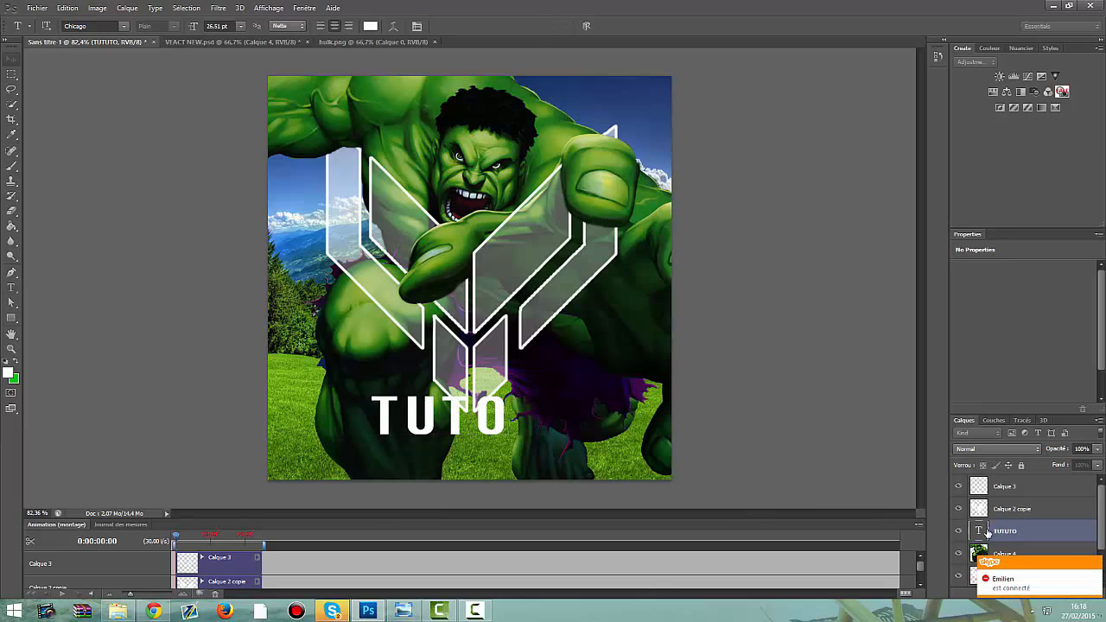
key(v)
drag(420, 422, 453, 448)
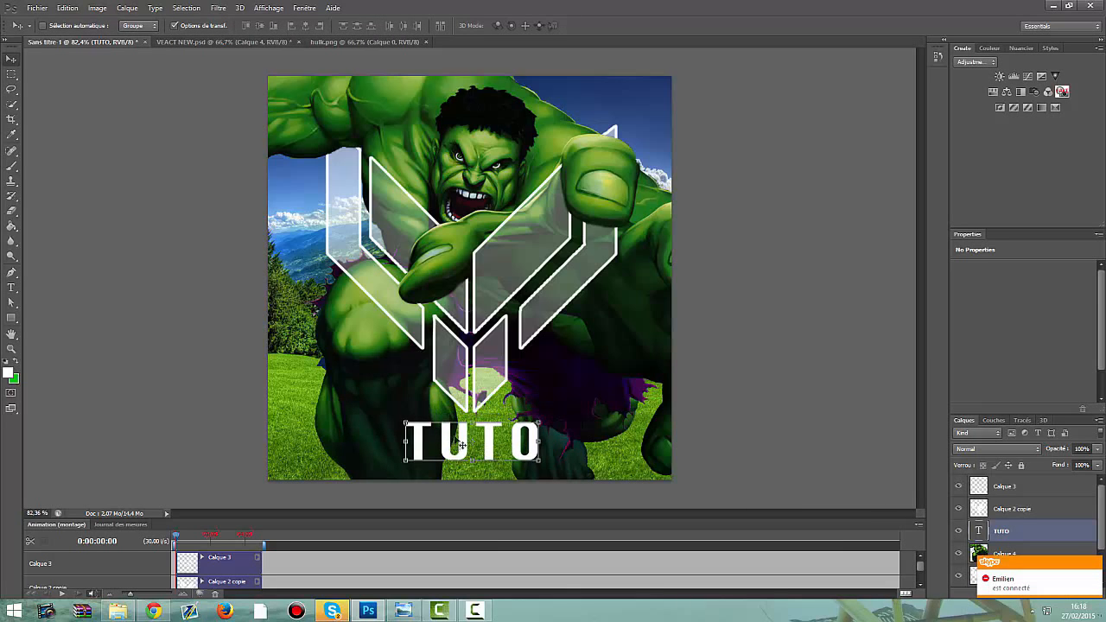
Duplicate the Hulk layer Calque 4 and place the copy directly above the TUTO text layer.
click(999, 553)
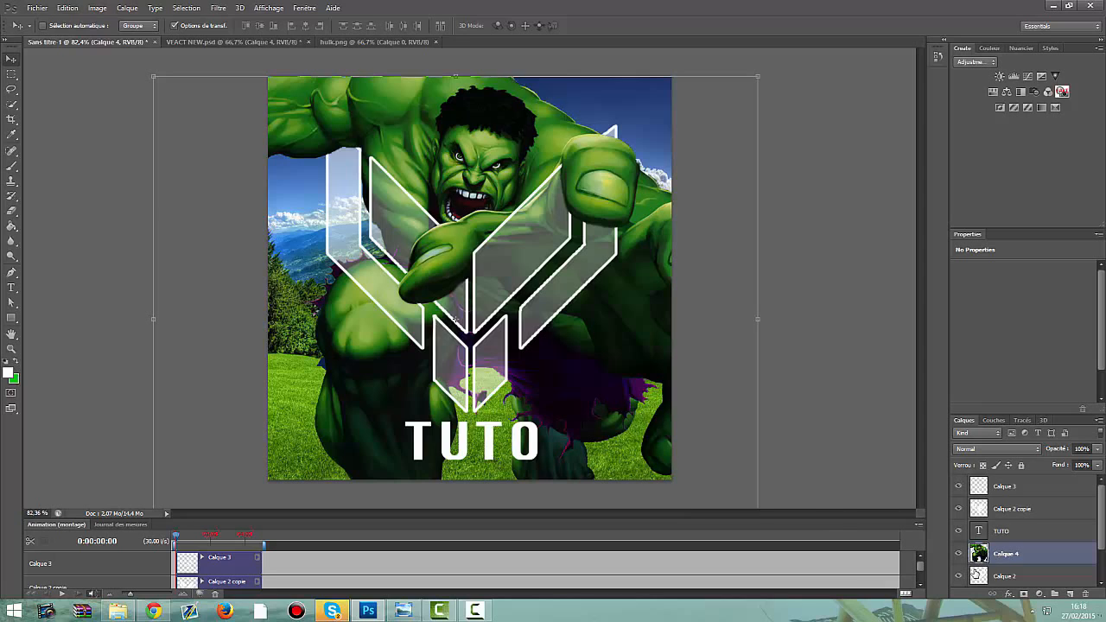
key(ctrl+j)
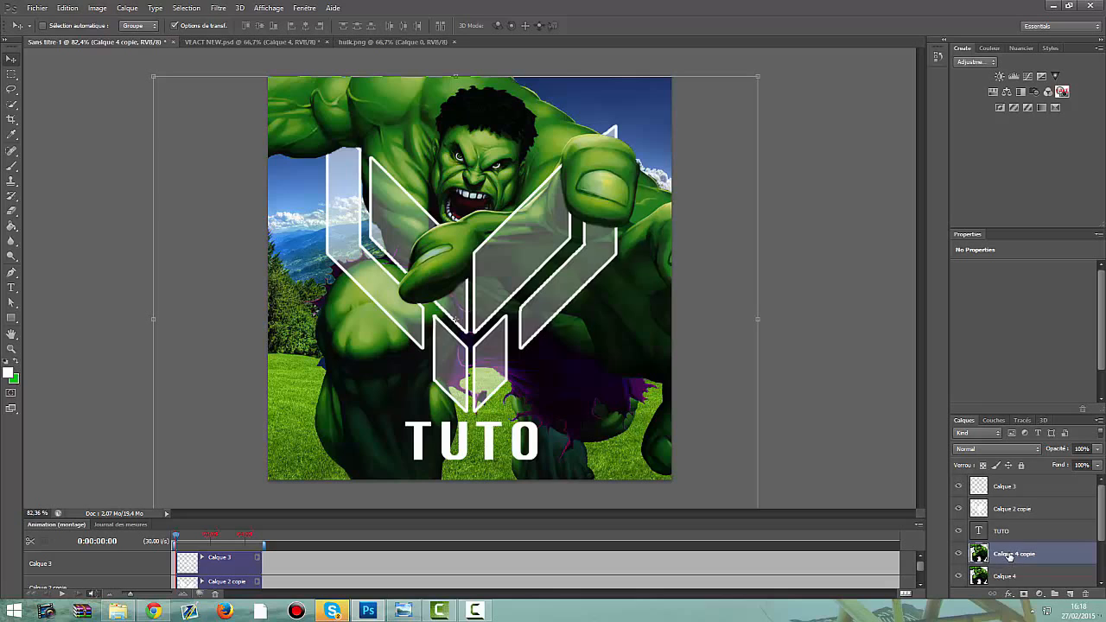
drag(1009, 555, 1007, 516)
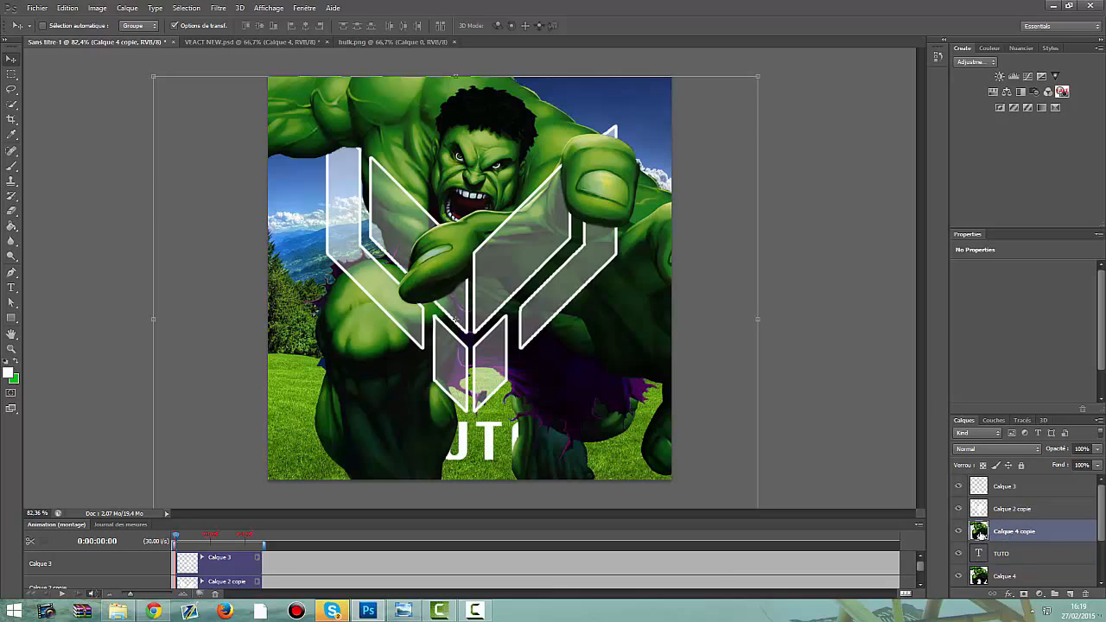
Try the Hulk copy as a clipping mask on the TUTO text, shifted down within the letters, and delete the copy.
right_click(978, 528)
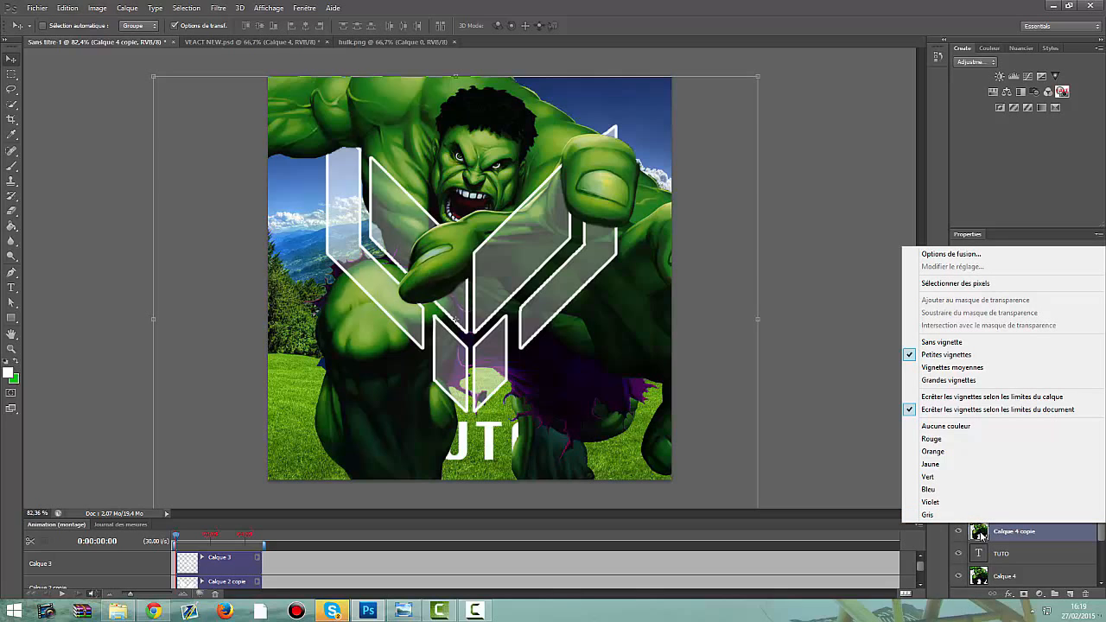
click(982, 535)
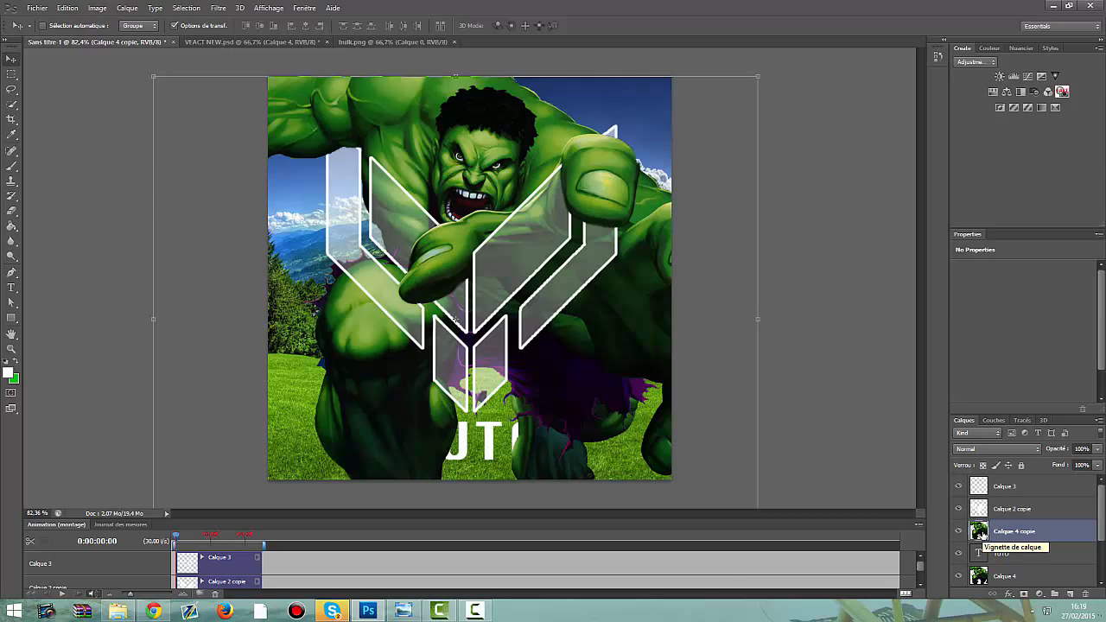
right_click(996, 535)
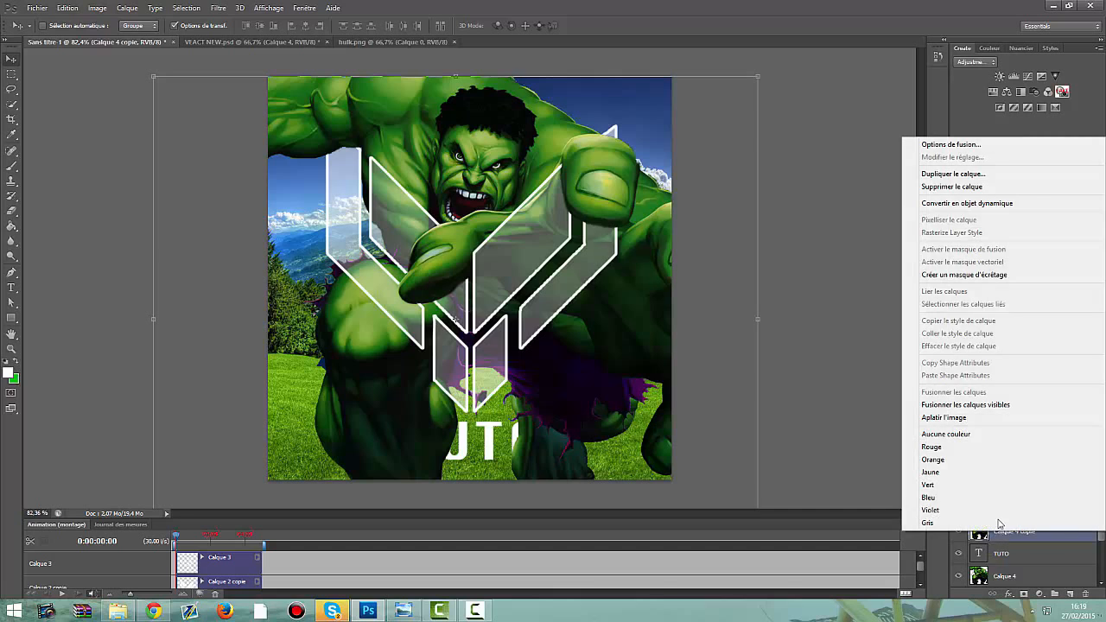
click(961, 276)
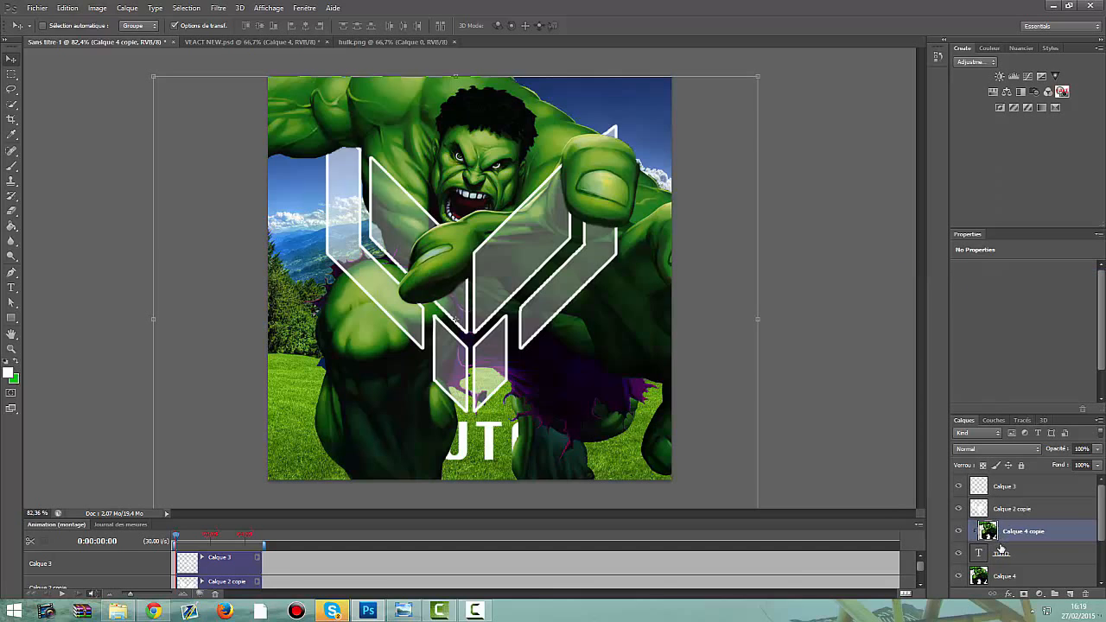
drag(571, 417, 600, 446)
mouse_move(478, 444)
mouse_down()
mouse_move(474, 460)
mouse_move(501, 513)
mouse_move(490, 439)
mouse_move(437, 497)
mouse_move(497, 440)
mouse_move(434, 475)
mouse_move(484, 456)
mouse_move(449, 456)
mouse_move(482, 449)
mouse_move(463, 445)
mouse_up()
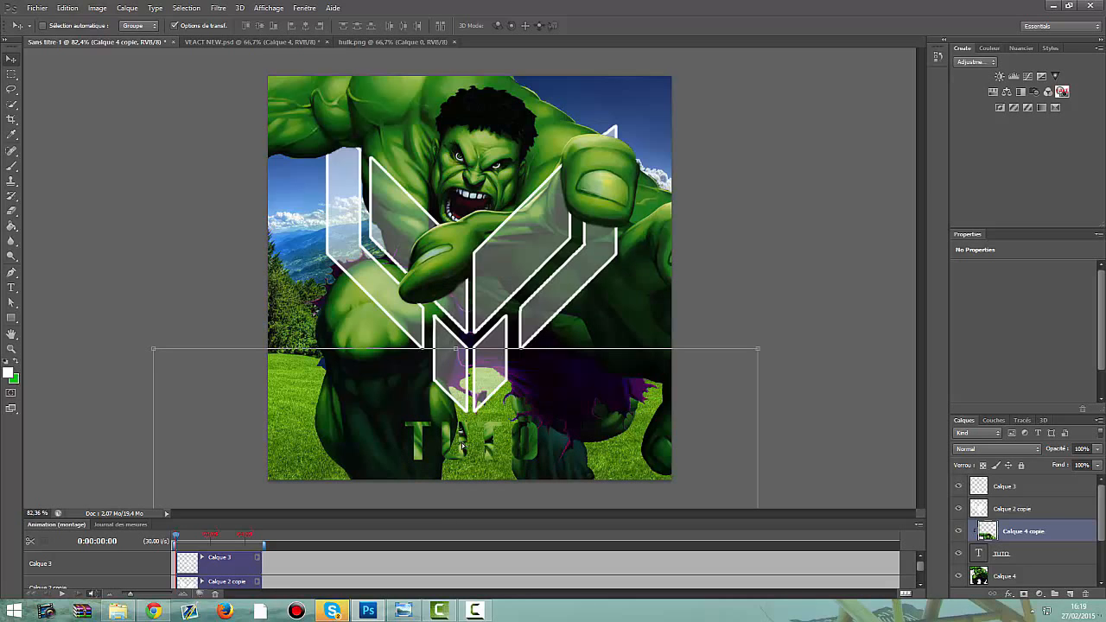
key(Delete)
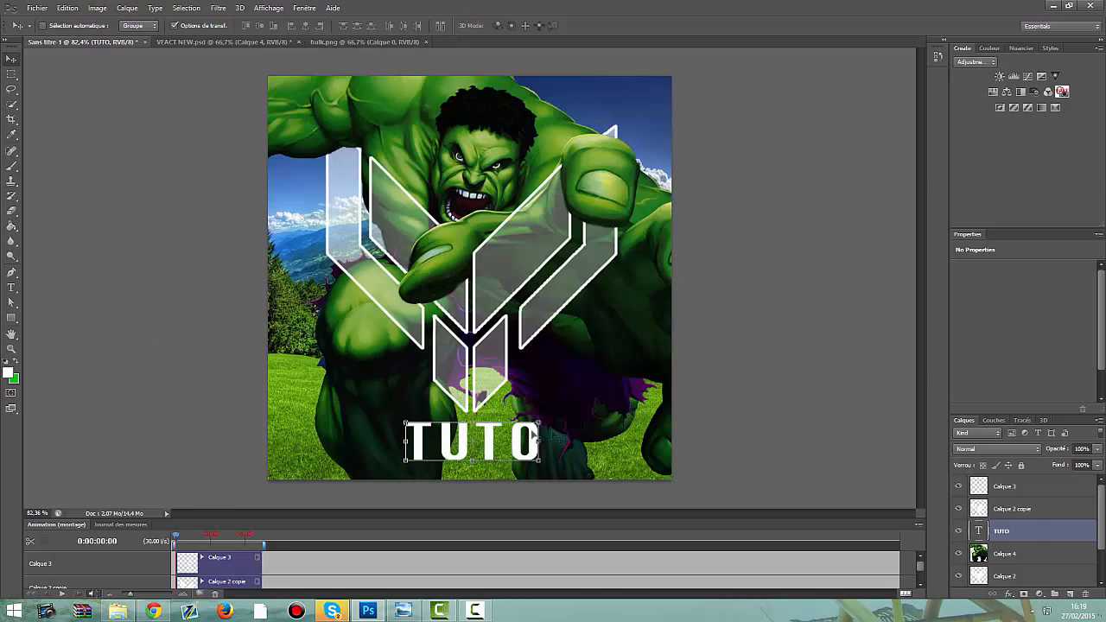
Warp the TUTO text with the horizontal Arc style at +18% bend (Inflexion) and finish editing it.
double_click(979, 530)
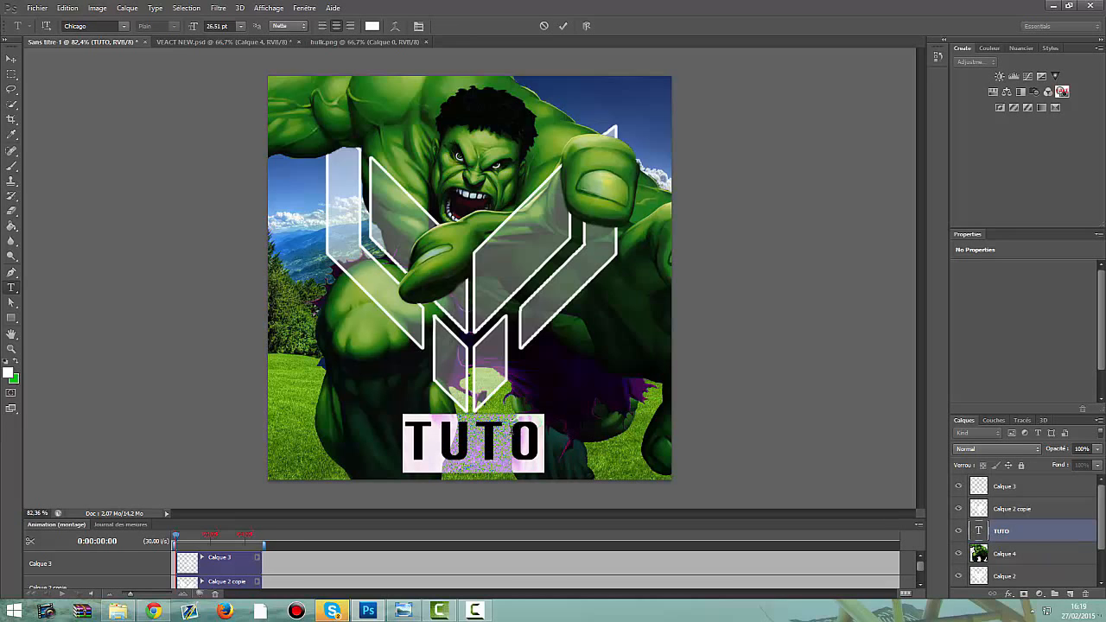
right_click(470, 444)
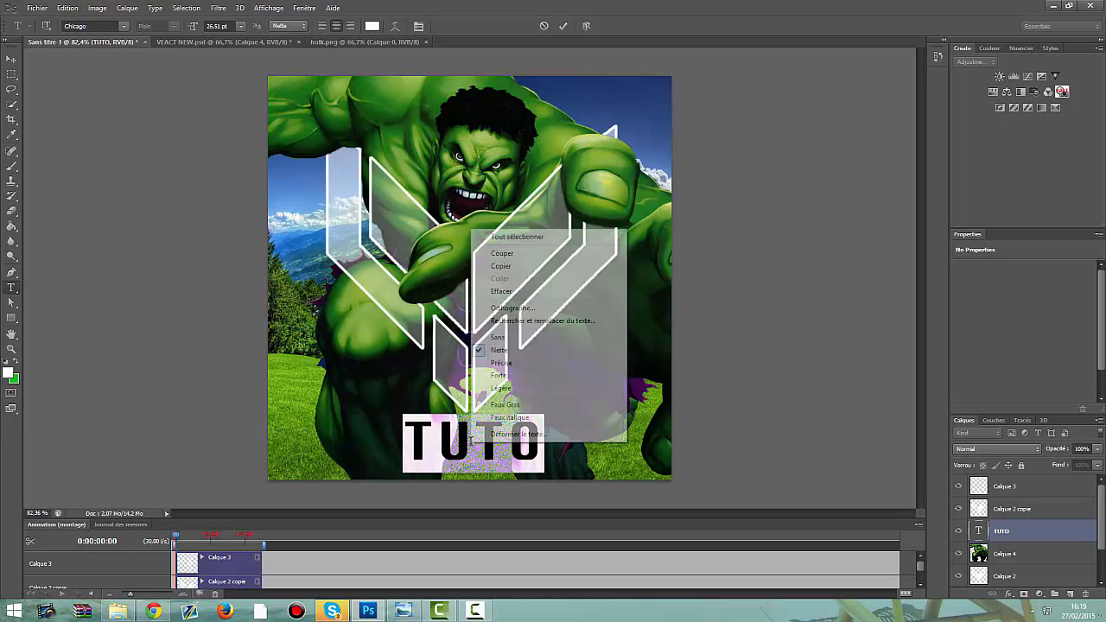
click(496, 434)
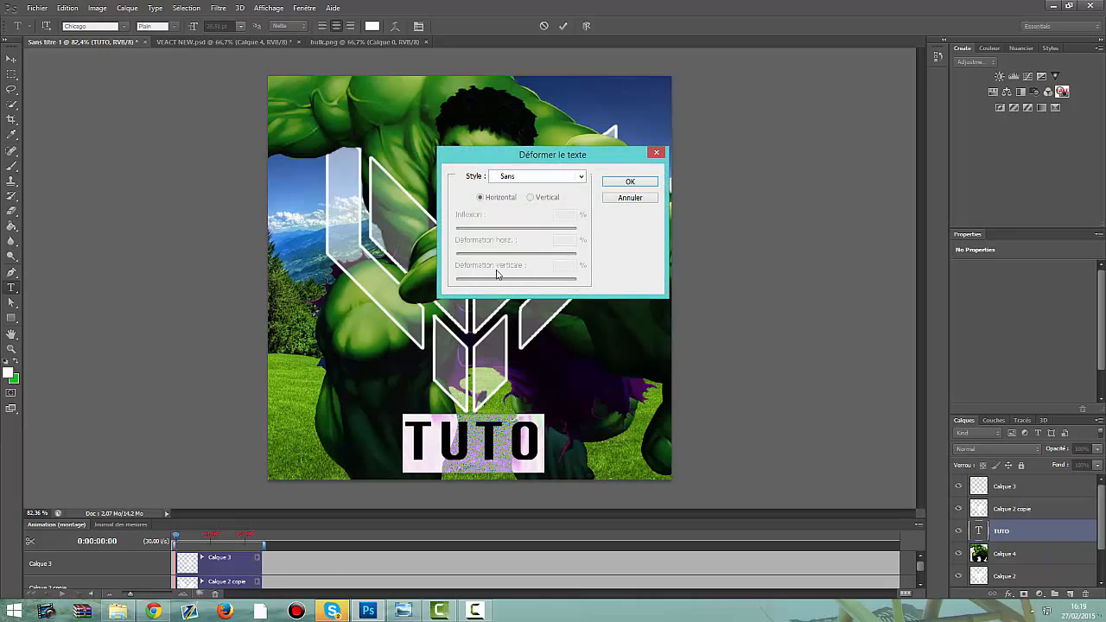
click(581, 177)
click(528, 212)
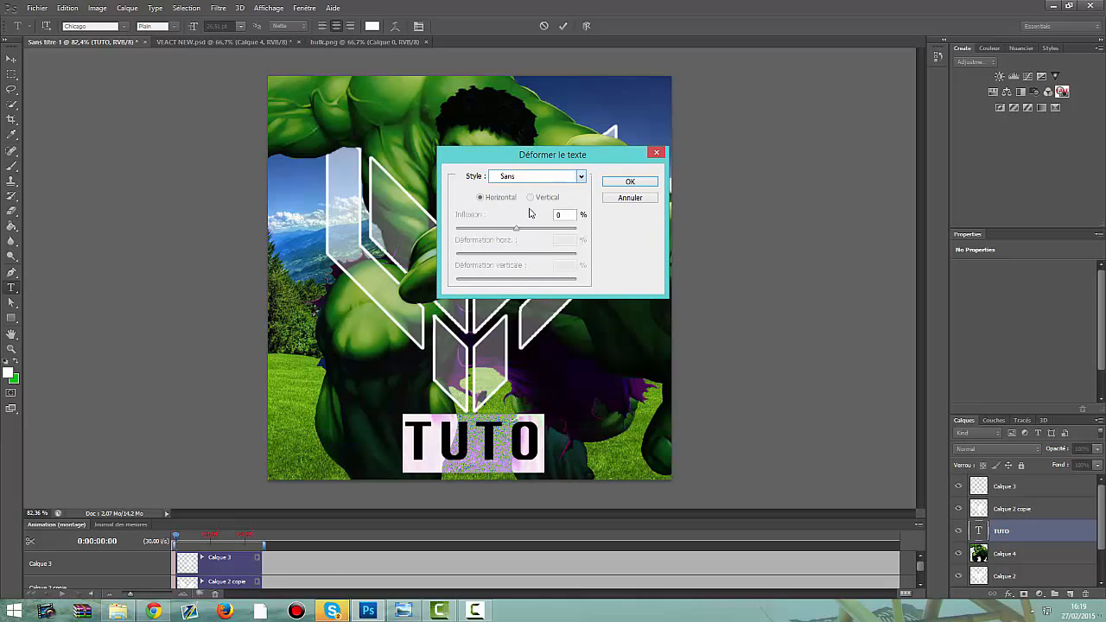
mouse_move(545, 228)
mouse_down()
mouse_move(517, 230)
mouse_move(527, 234)
mouse_up()
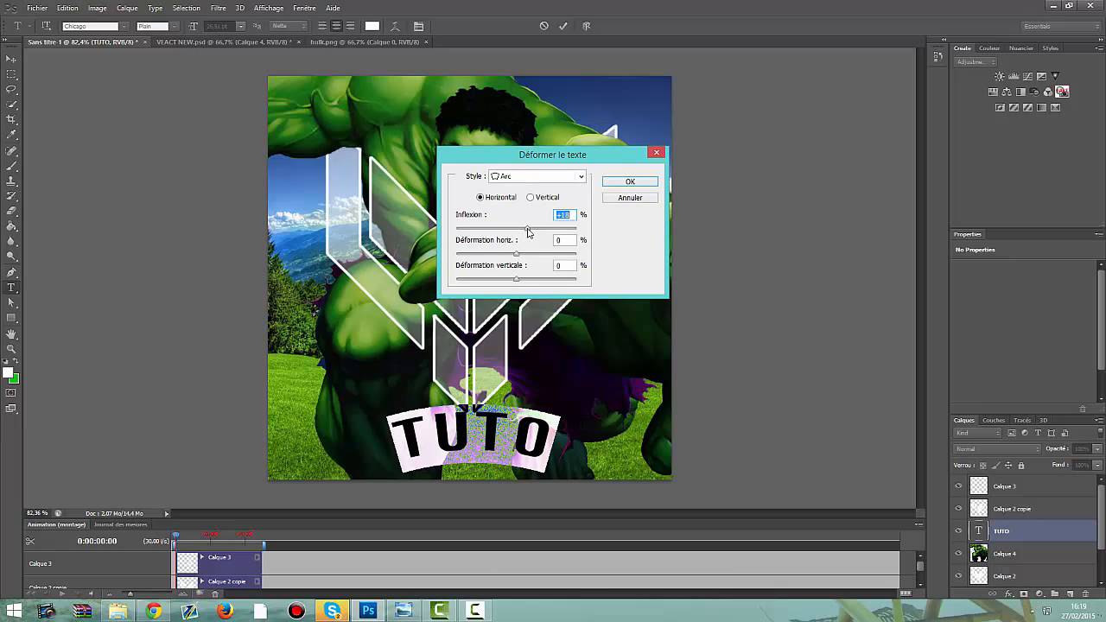
click(630, 181)
click(1028, 509)
key(v)
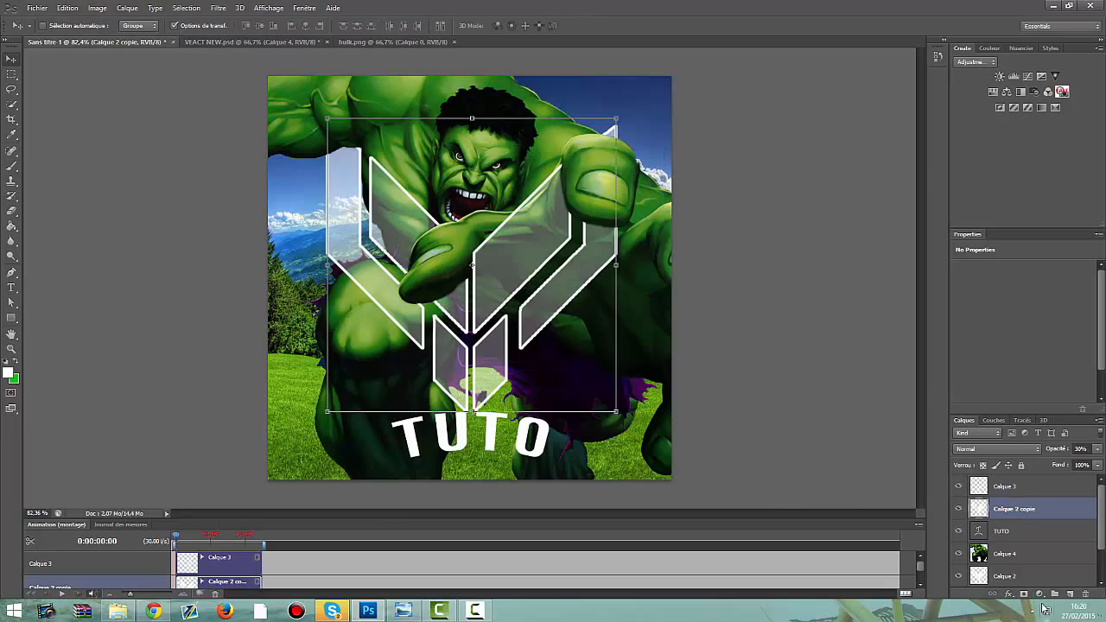
Add a Selective Color (Correction sélective) adjustment layer directly above the paysage-en-printemps-154730 layer.
scroll(1028, 555, down, 2)
click(1025, 553)
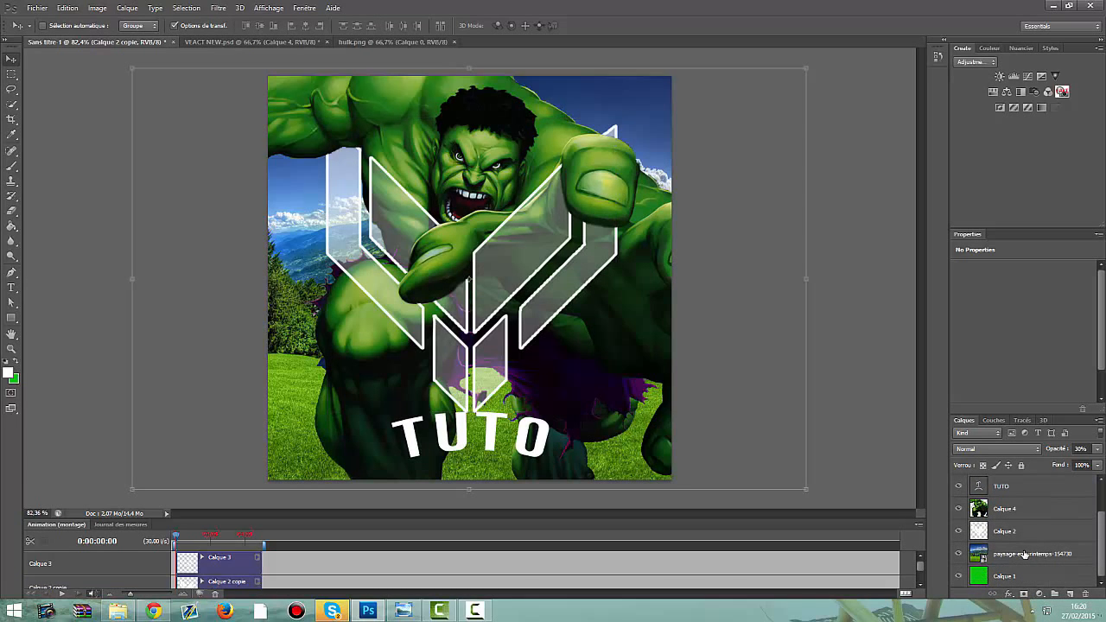
click(1040, 596)
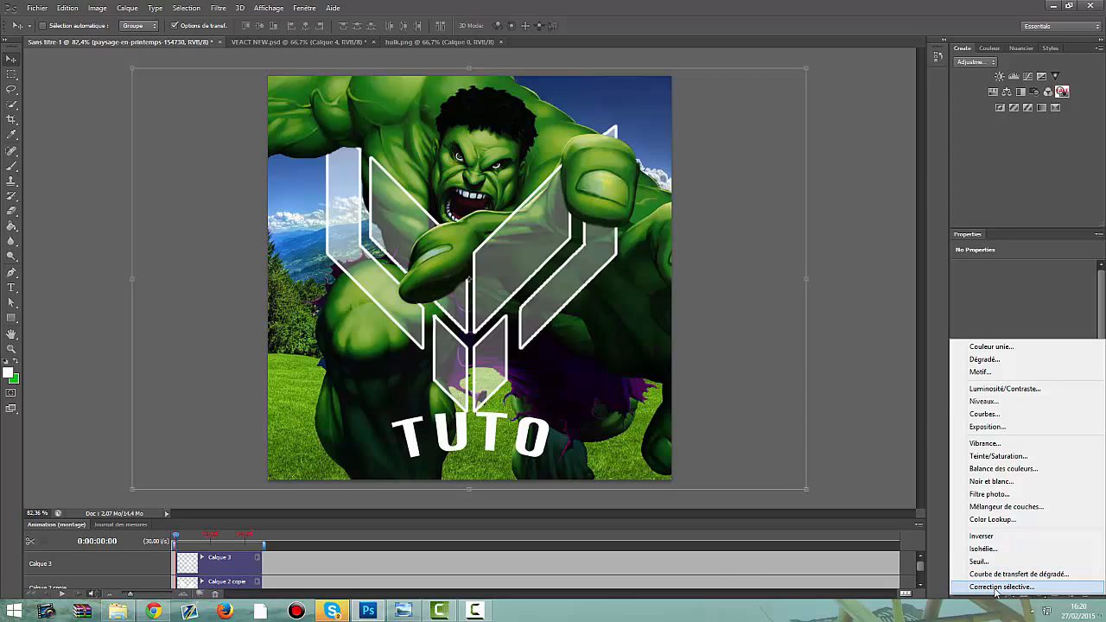
click(999, 587)
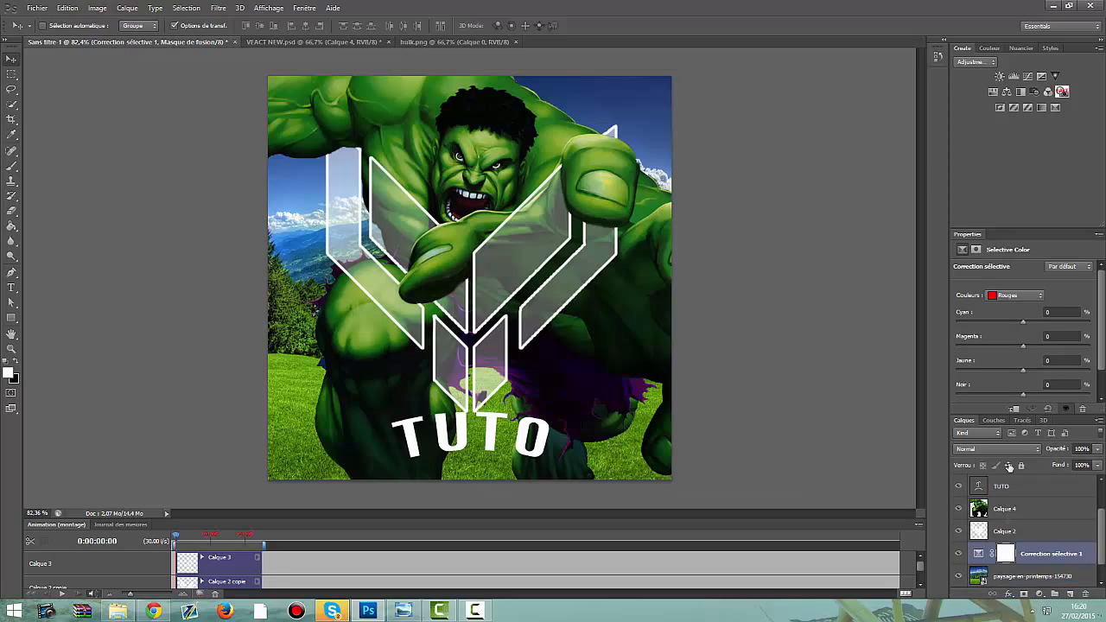
Try Selective Color on the Reds with Cyan +96, Magenta +57, Yellow -46 and Black -69, moving the layer below the landscape and back above it.
drag(1018, 327, 1053, 348)
drag(1053, 348, 977, 399)
drag(1032, 577, 1025, 544)
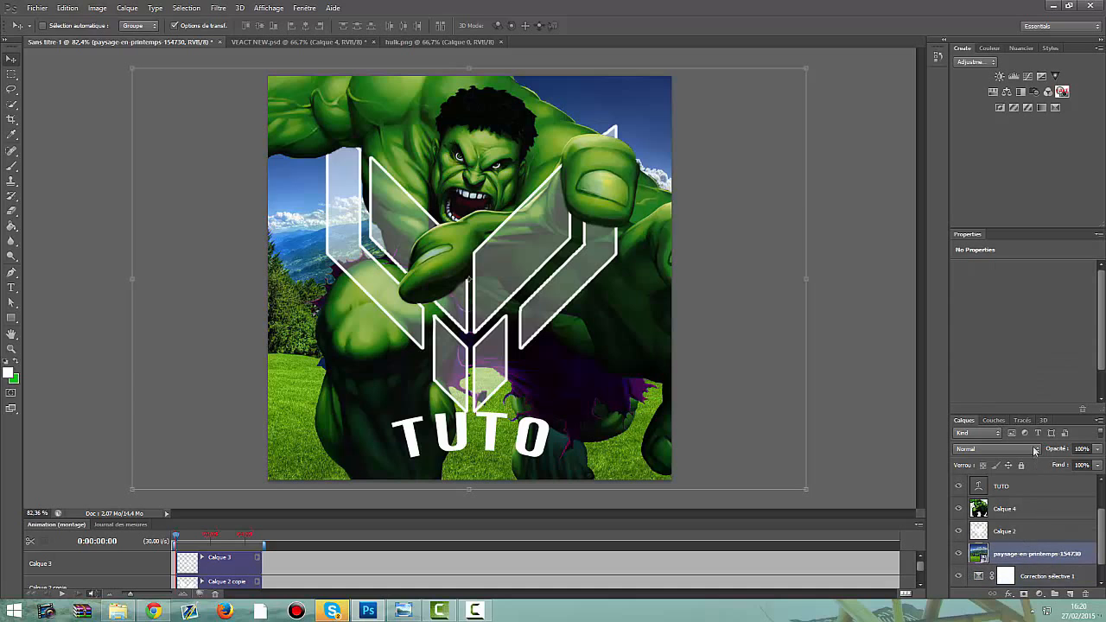
click(1028, 577)
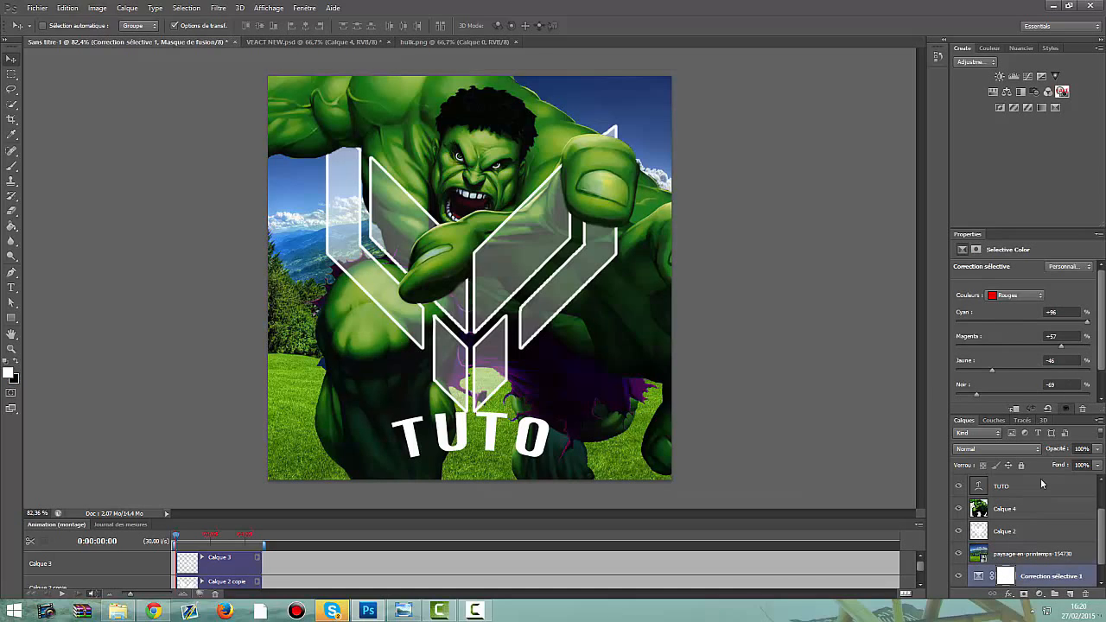
drag(1022, 572, 1019, 545)
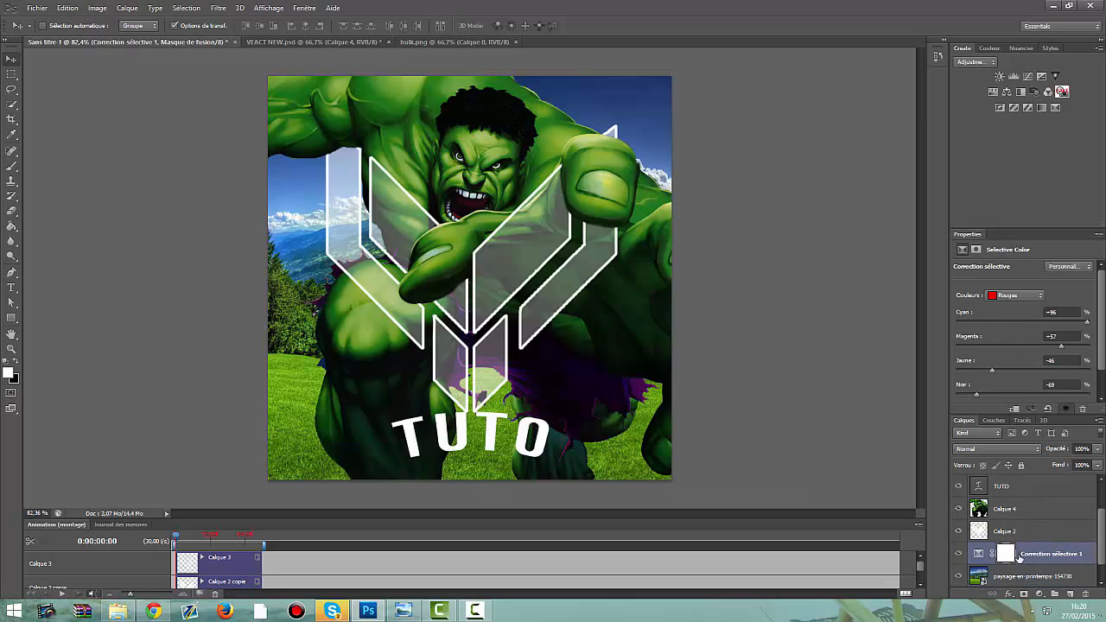
Accept the Selective Color layer's mask display options and try other yellow and cyan amounts for the adjustment.
double_click(1005, 557)
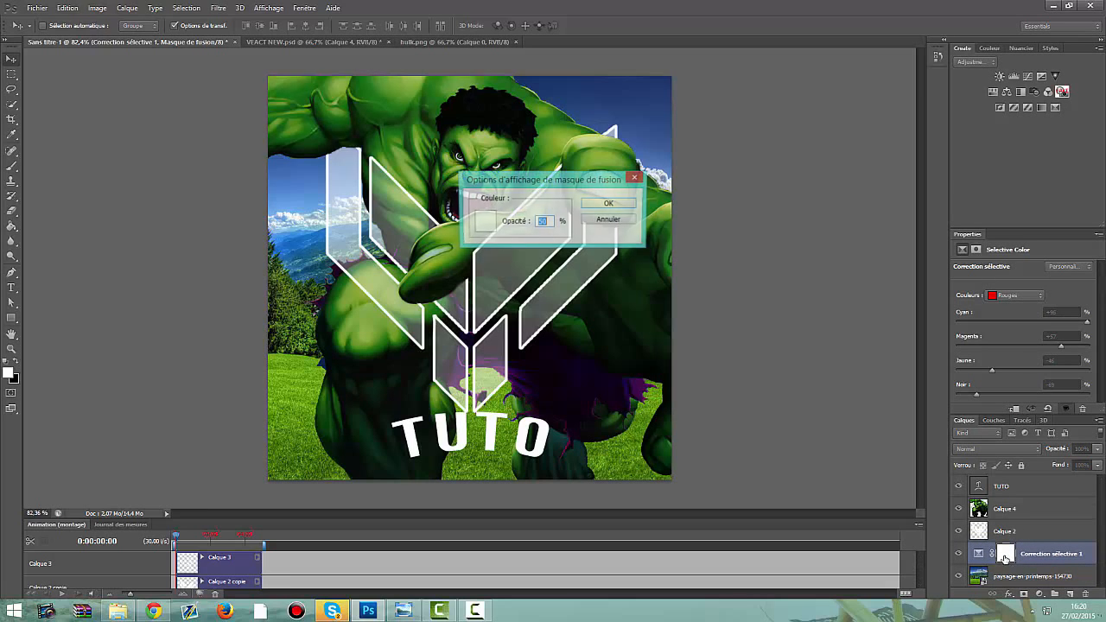
click(609, 205)
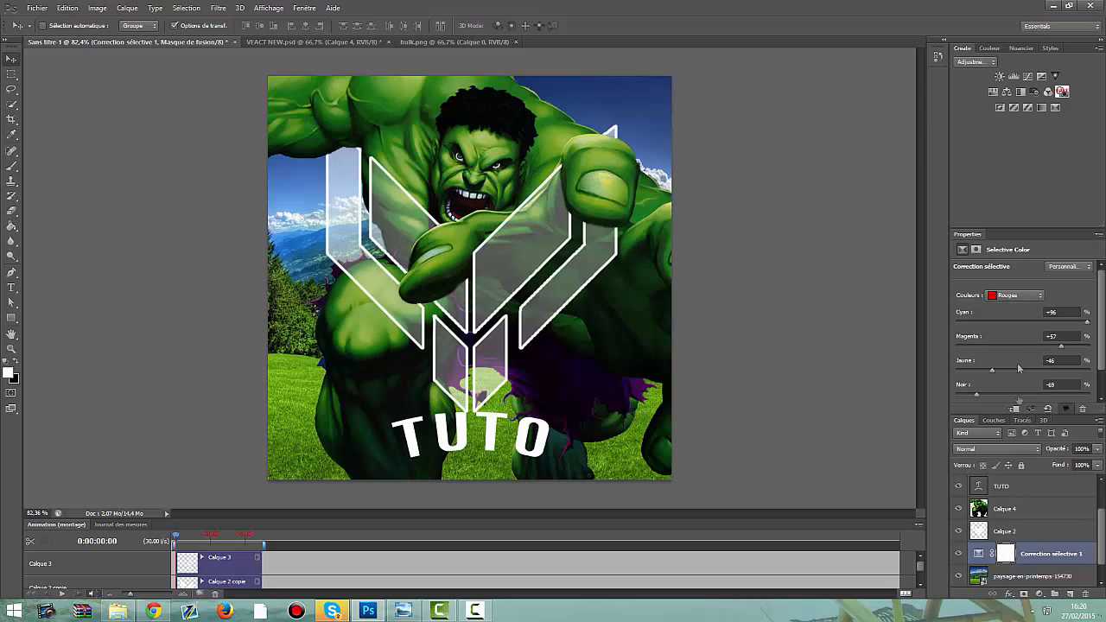
drag(991, 370, 1025, 370)
drag(1009, 321, 978, 321)
Delete the Correction sélective 1 adjustment layer and make the paysage-en-printemps-154730 layer active.
click(1039, 594)
click(1043, 602)
click(1033, 574)
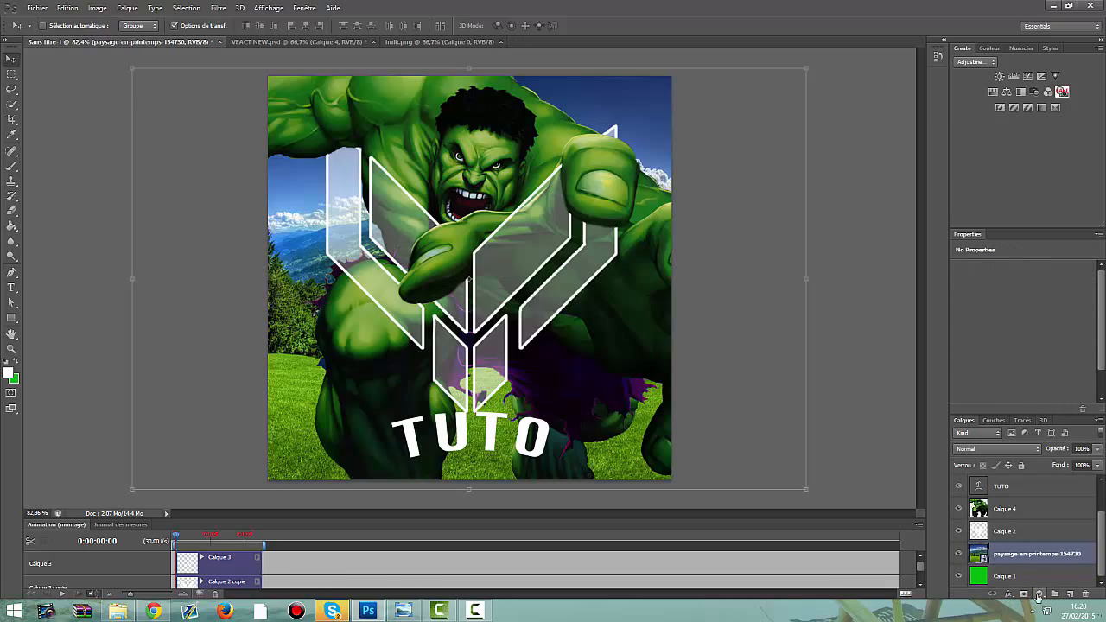
Add a Gradient Map (Courbe de transfert de dégradé) adjustment layer directly above the landscape, using the white-to-black foreground-to-background gradient.
click(1040, 595)
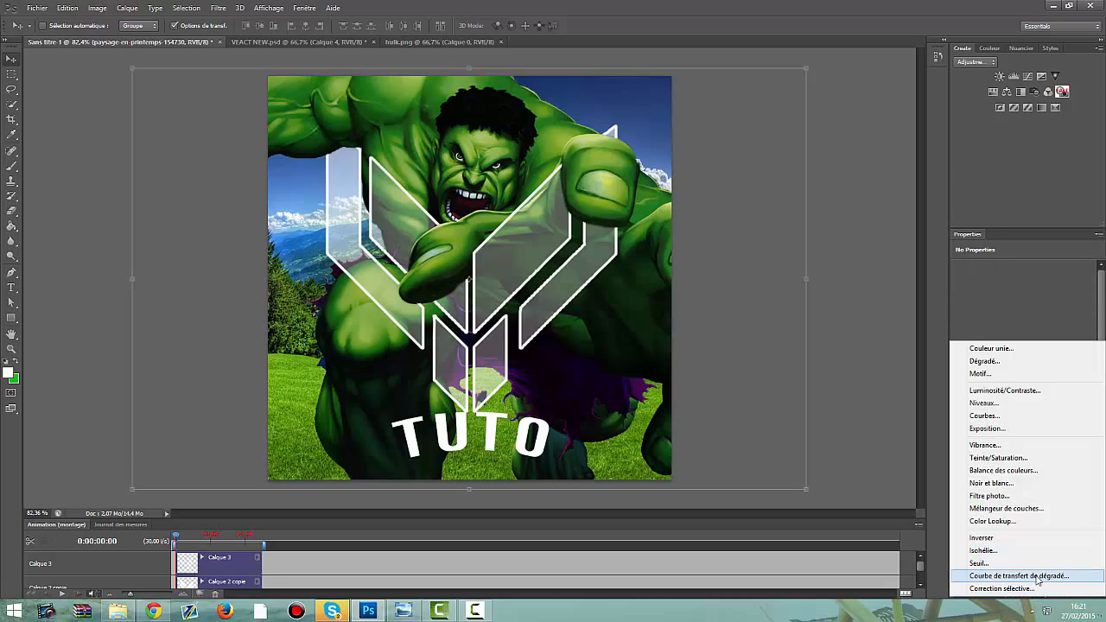
click(1019, 575)
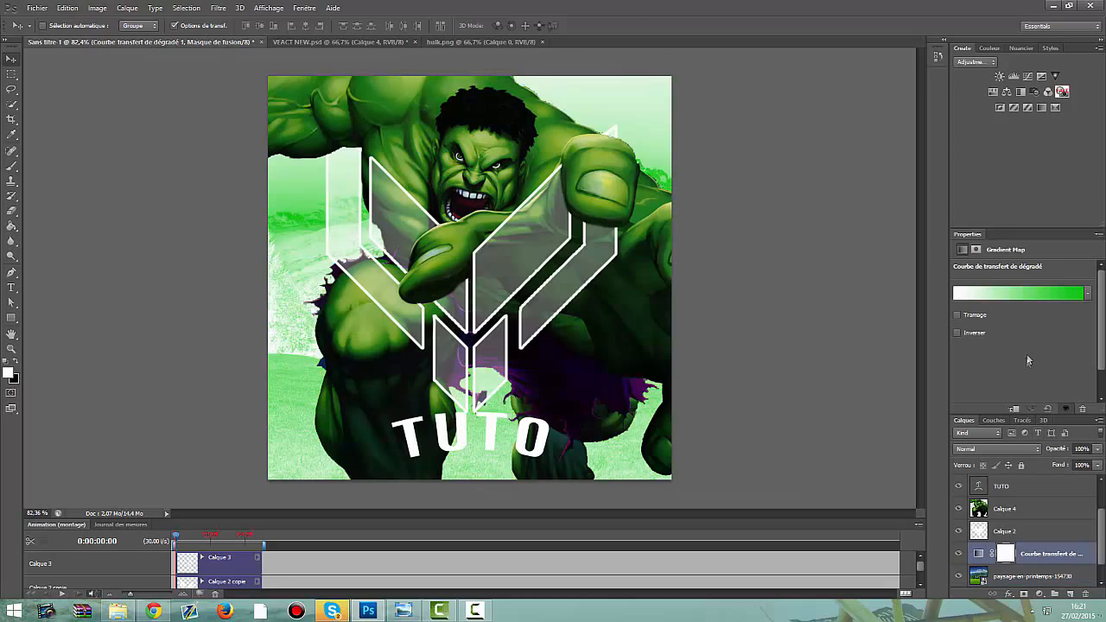
click(1087, 295)
click(970, 321)
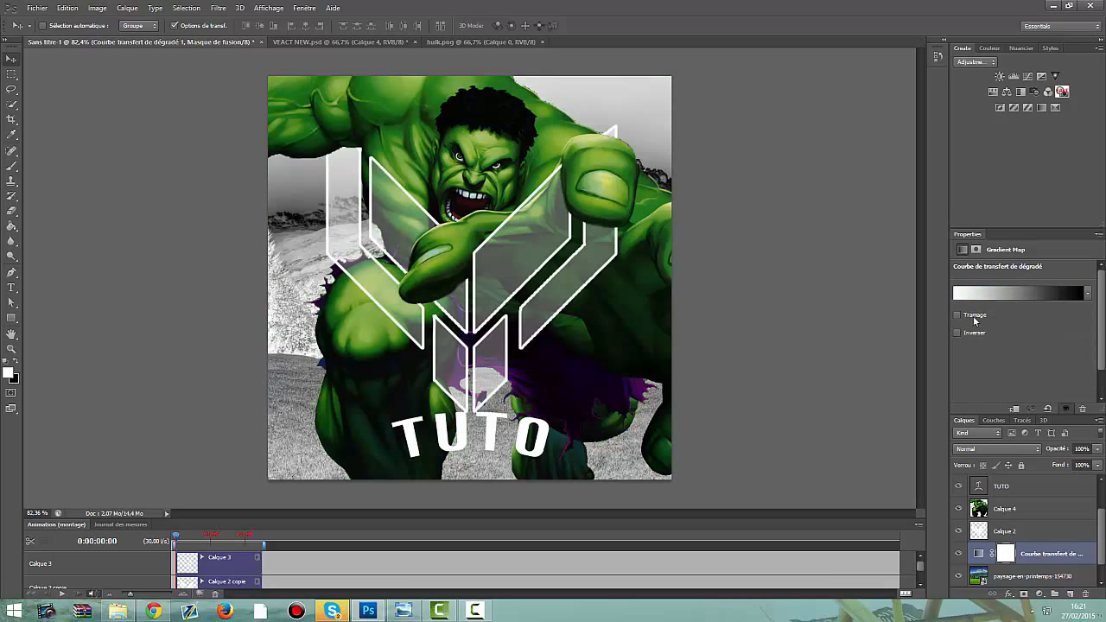
Compare several preset gradients in the gradient map's editor and apply the Rouge, vert preset.
click(979, 553)
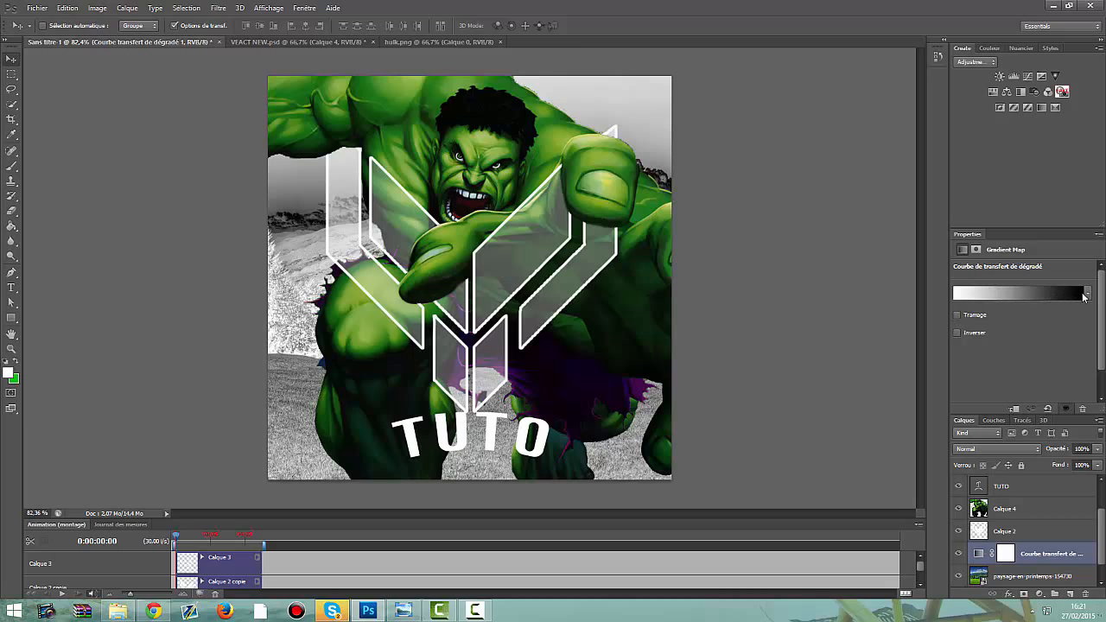
click(1037, 293)
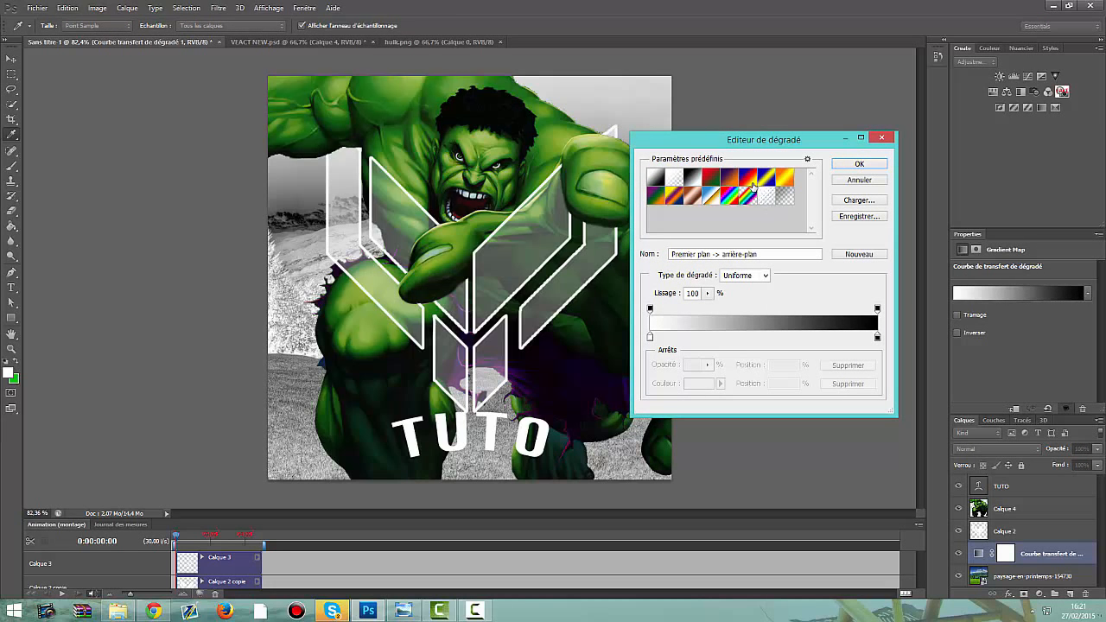
click(748, 177)
click(710, 196)
click(781, 182)
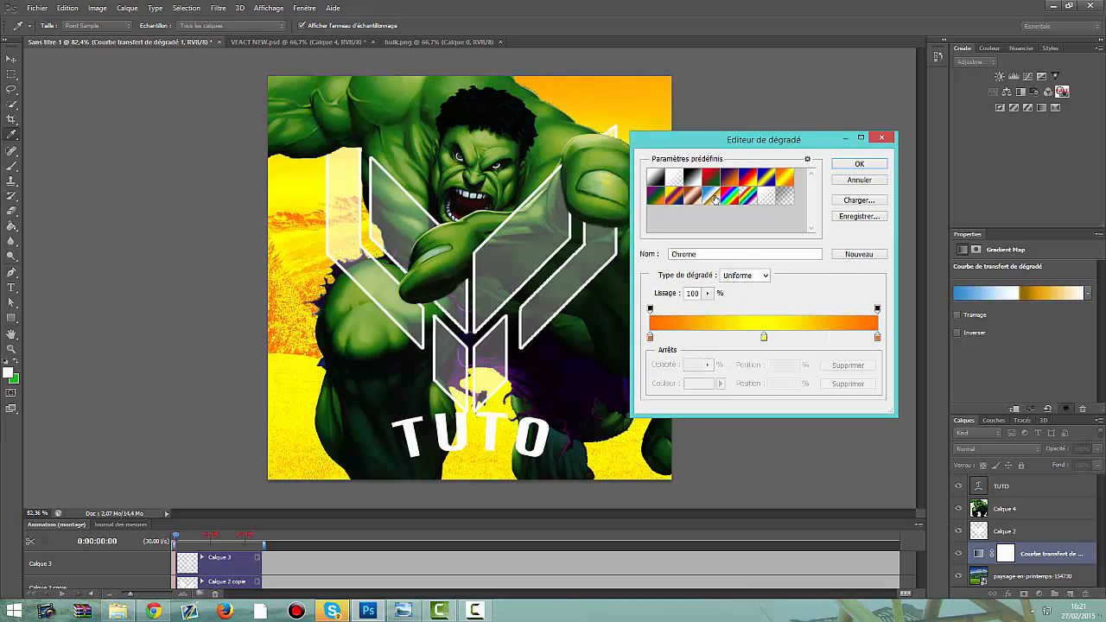
click(752, 199)
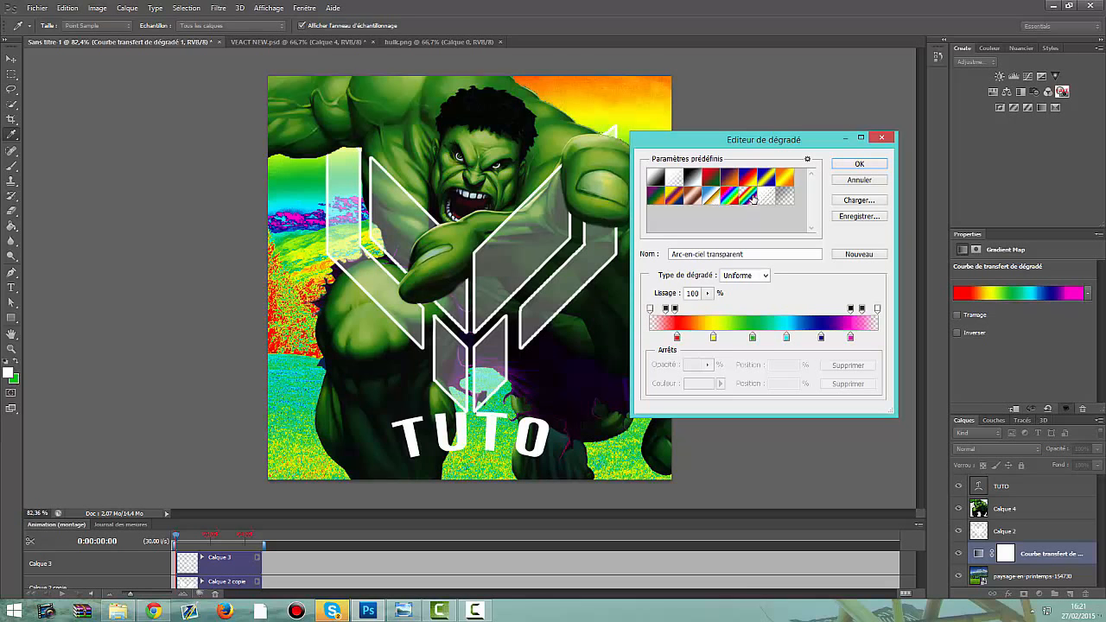
click(695, 180)
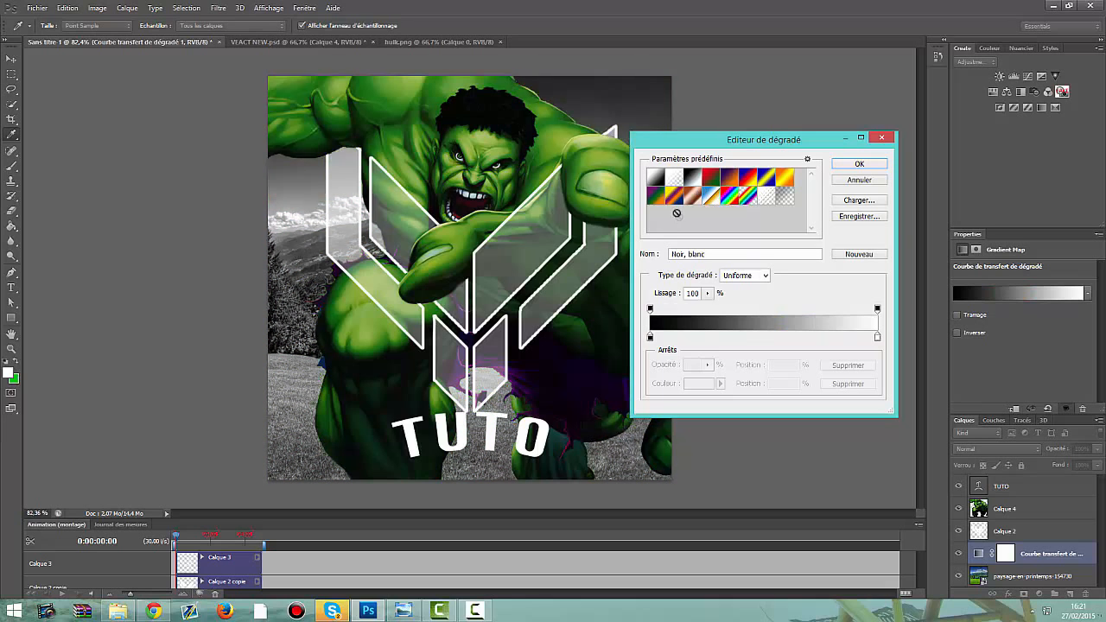
click(674, 197)
click(713, 179)
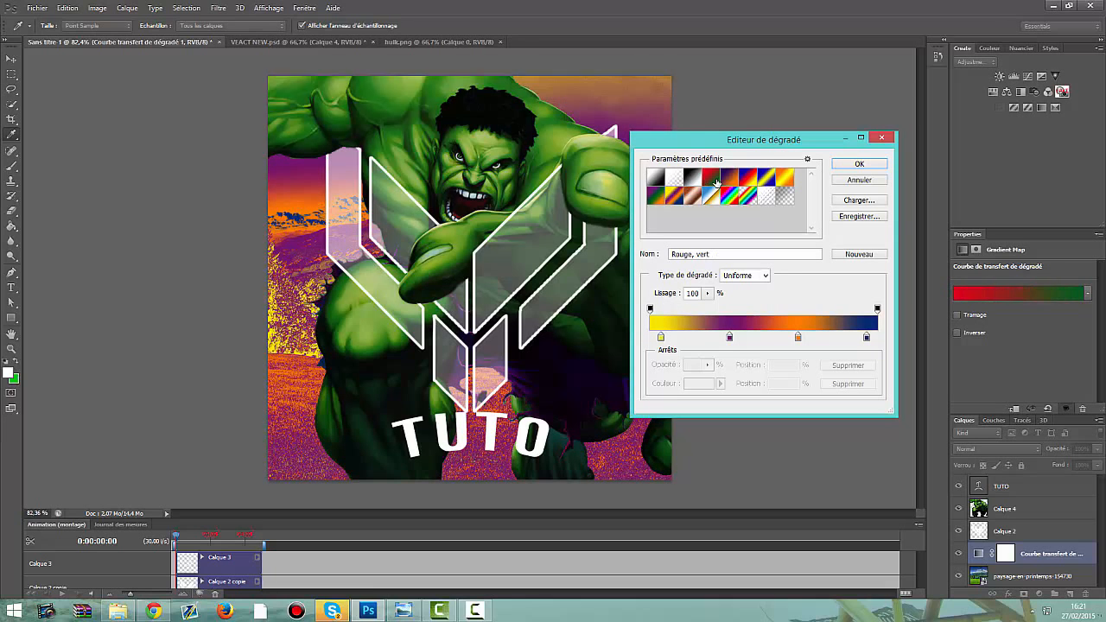
click(859, 165)
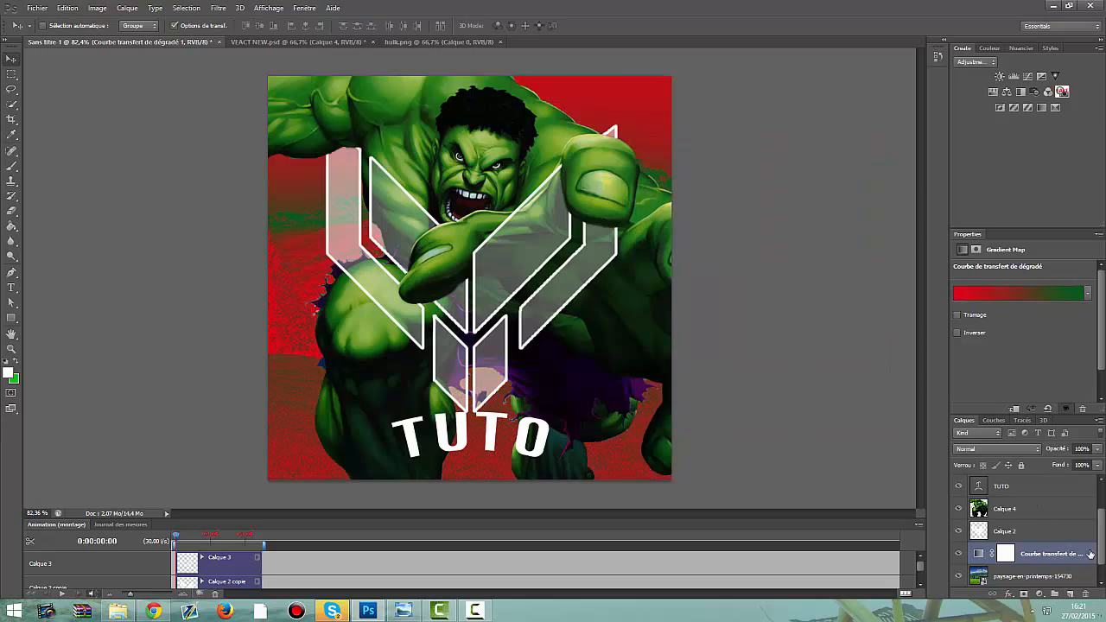